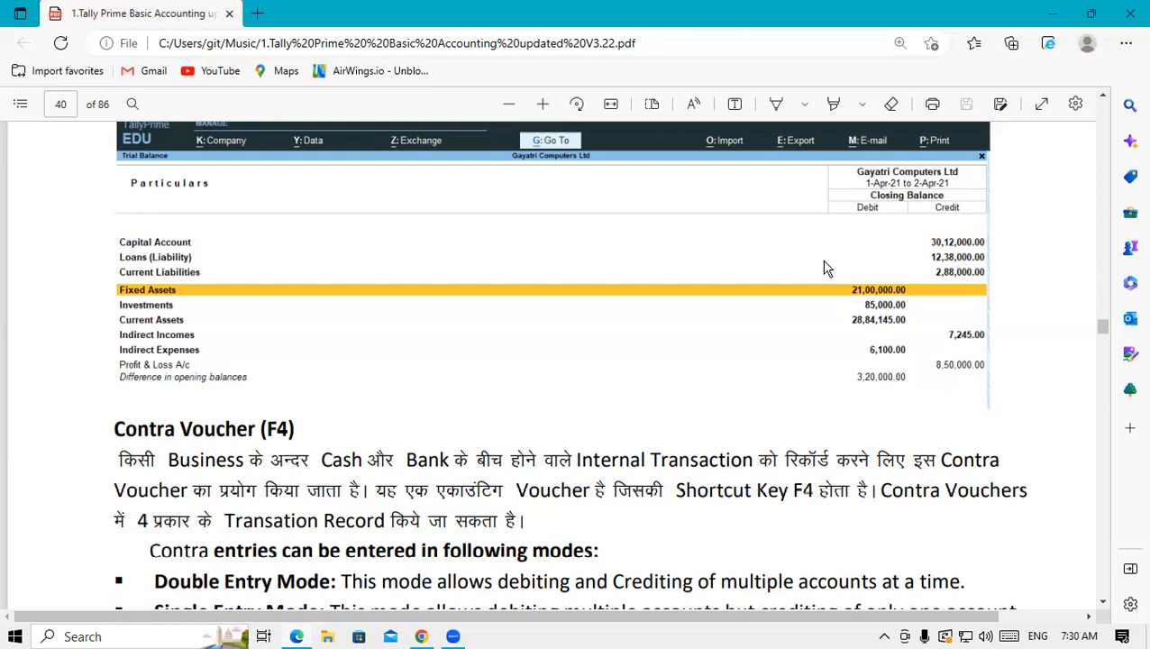
Read the Contra Voucher (F4) notes in the PDF and launch TallyPrime in Educational Mode
{"action": "scroll", "coordinate": [823, 268], "scroll_direction": "down", "scroll_amount": 3}
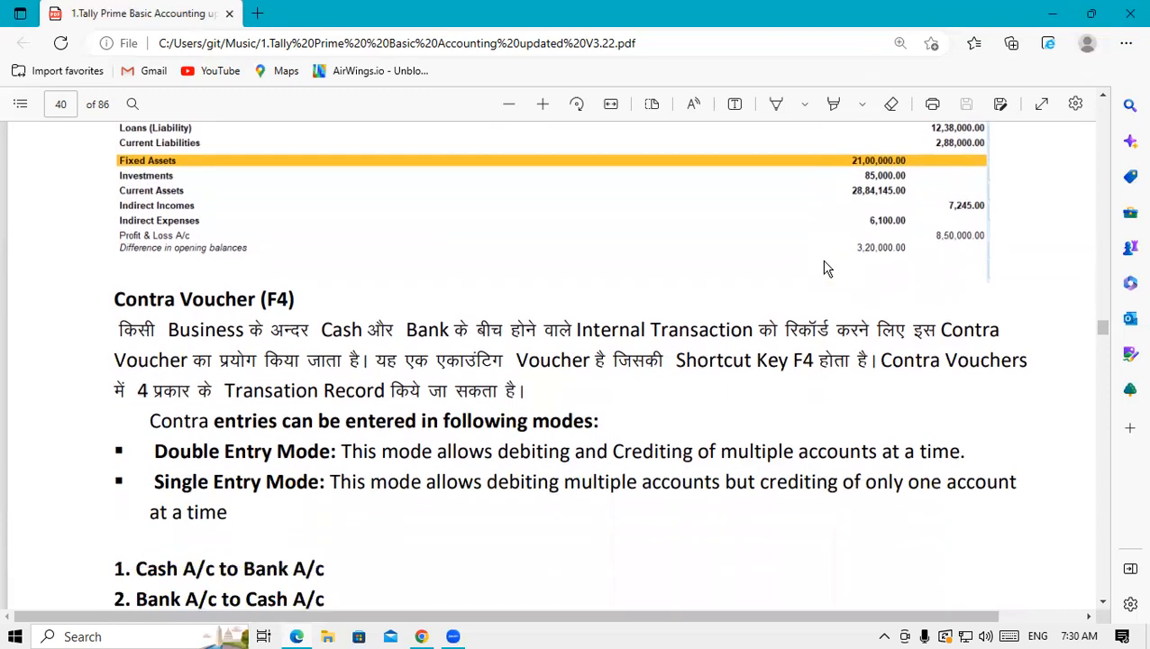
{"action": "scroll", "coordinate": [823, 268], "scroll_direction": "down", "scroll_amount": 1}
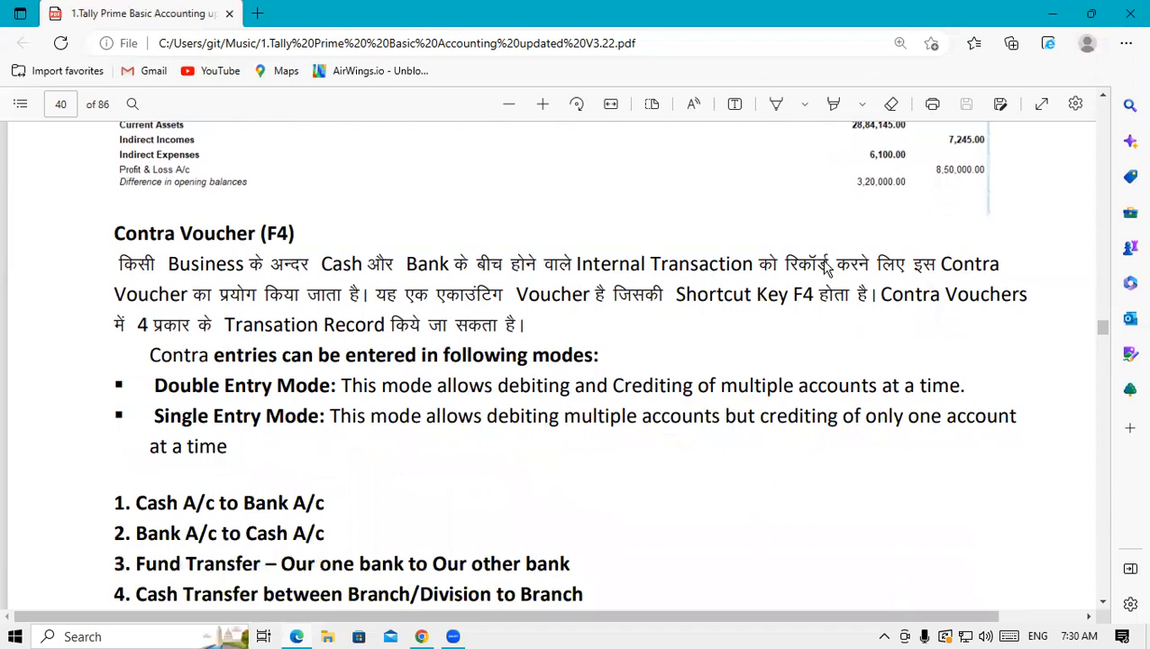
{"action": "scroll", "coordinate": [826, 267], "scroll_direction": "down", "scroll_amount": 1}
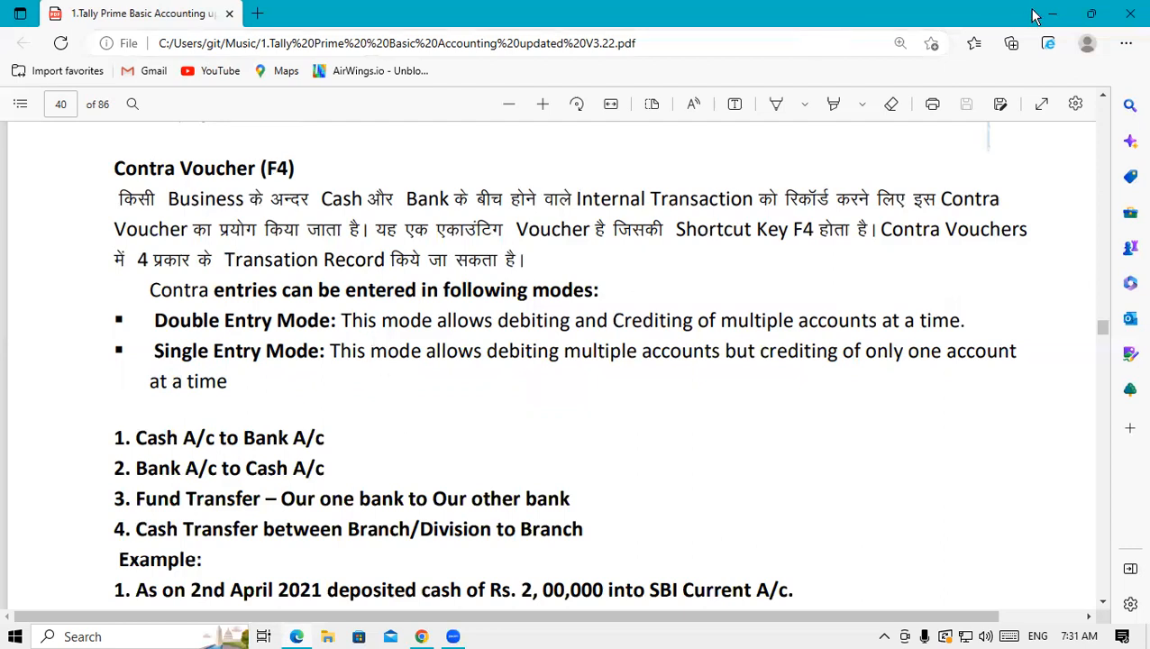
{"action": "left_click", "coordinate": [1058, 17]}
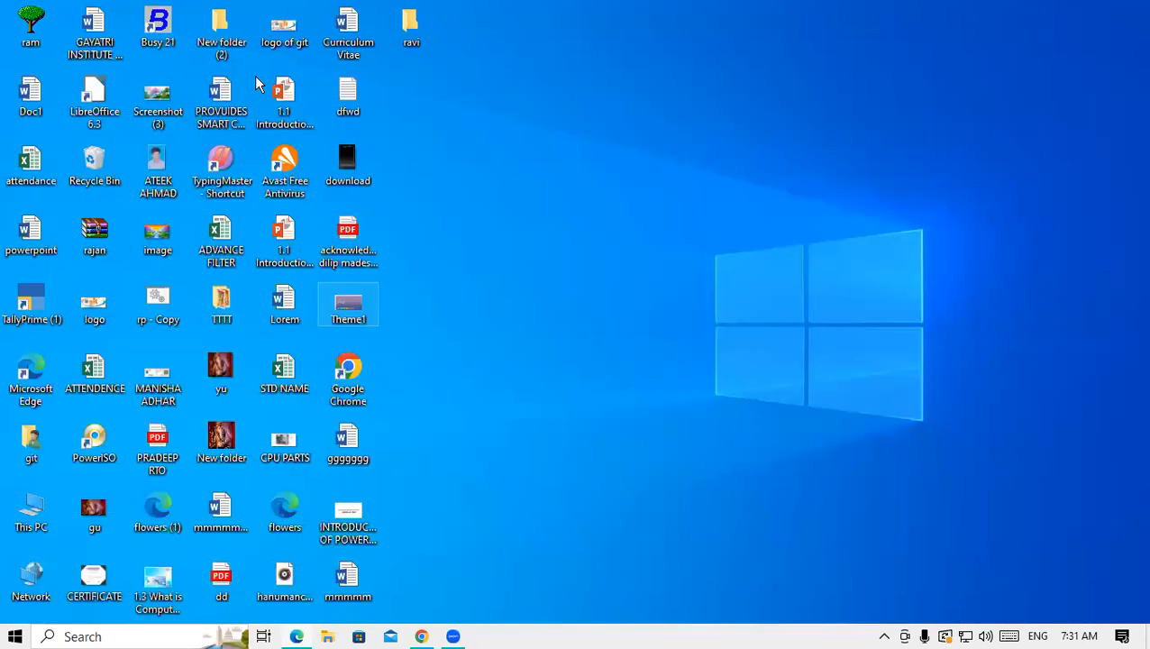
{"action": "double_click", "coordinate": [27, 306]}
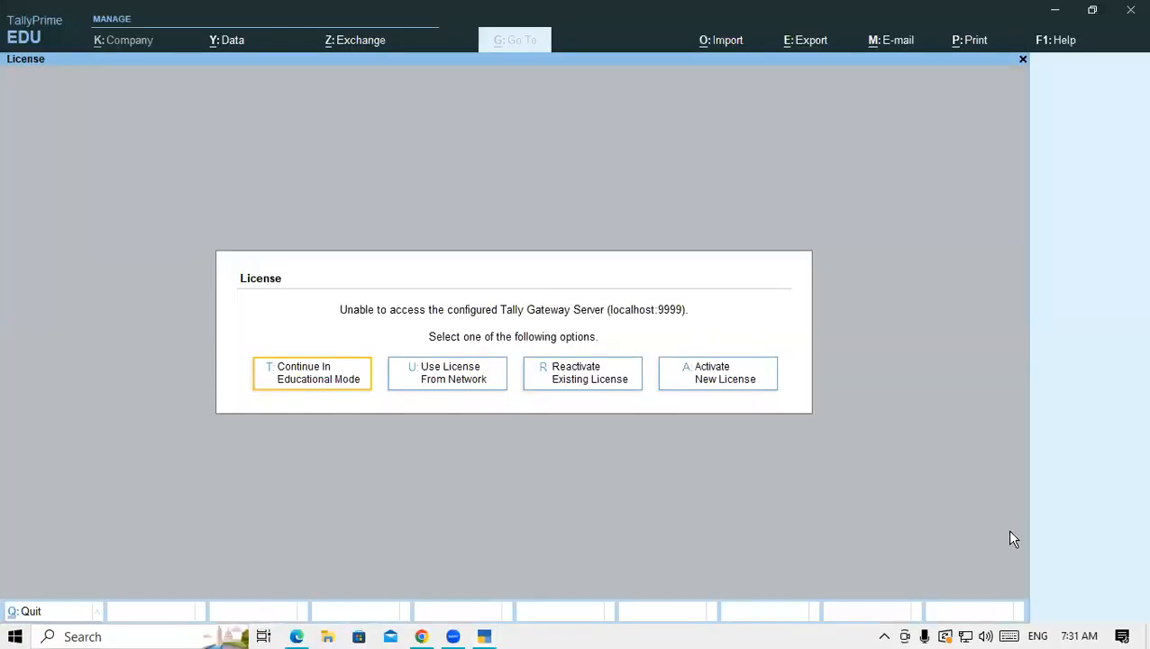
{"action": "key", "text": "Return"}
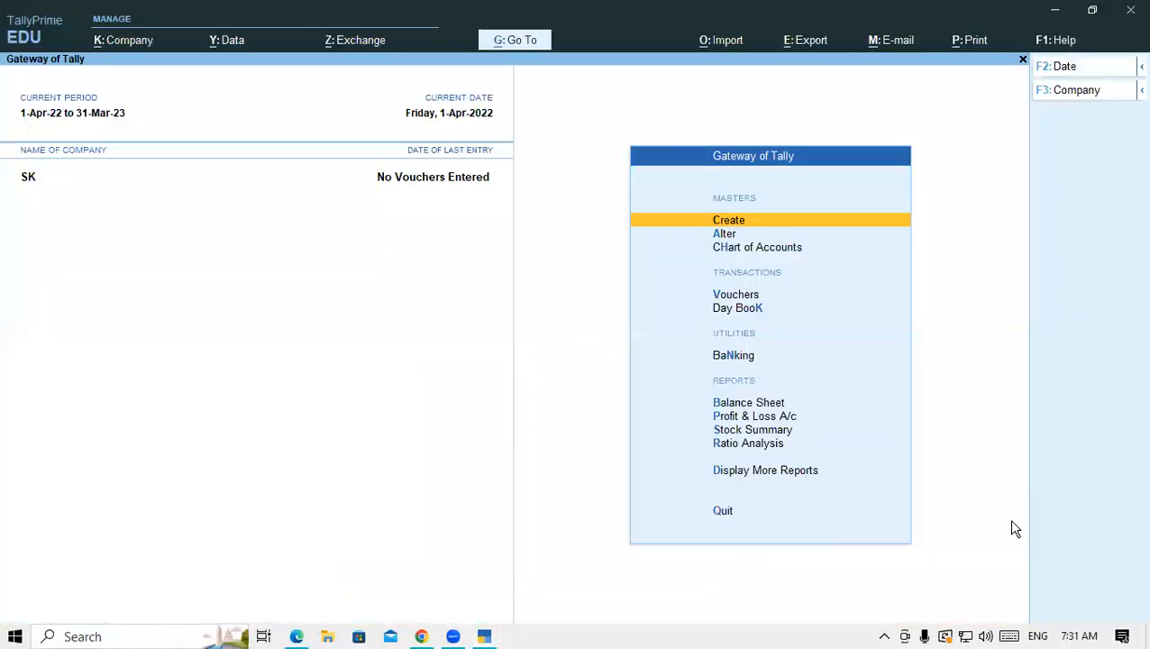
Start selecting another company and browse to the D:\ drive as its data location
{"action": "key", "text": "alt"}
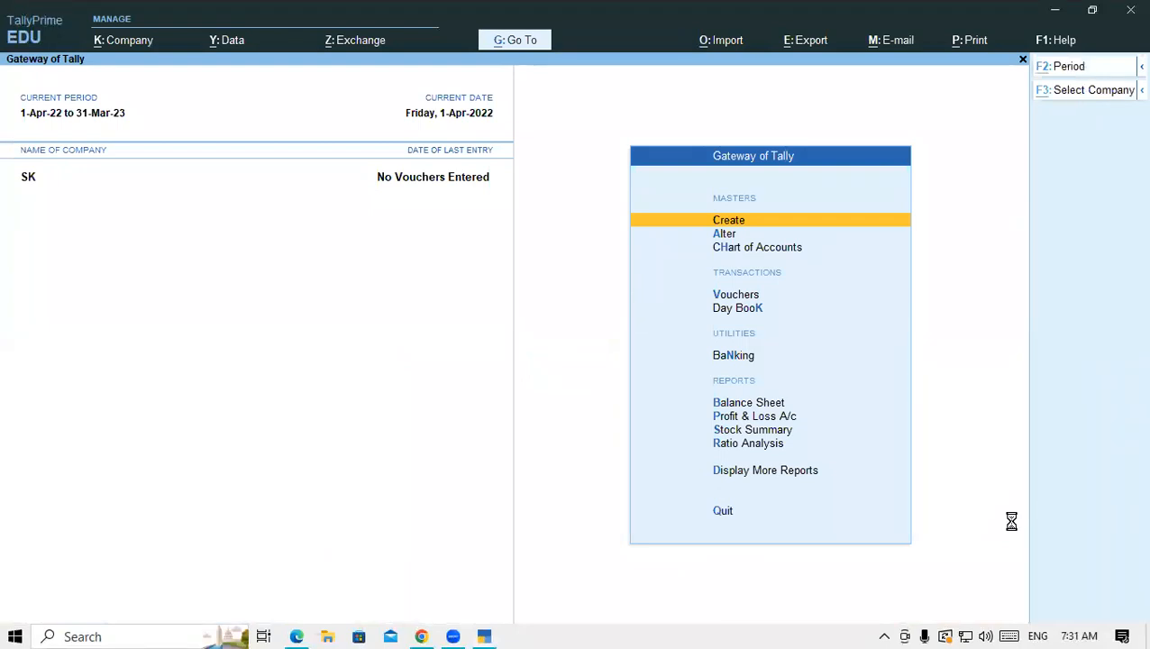
{"action": "key", "text": "alt+F3"}
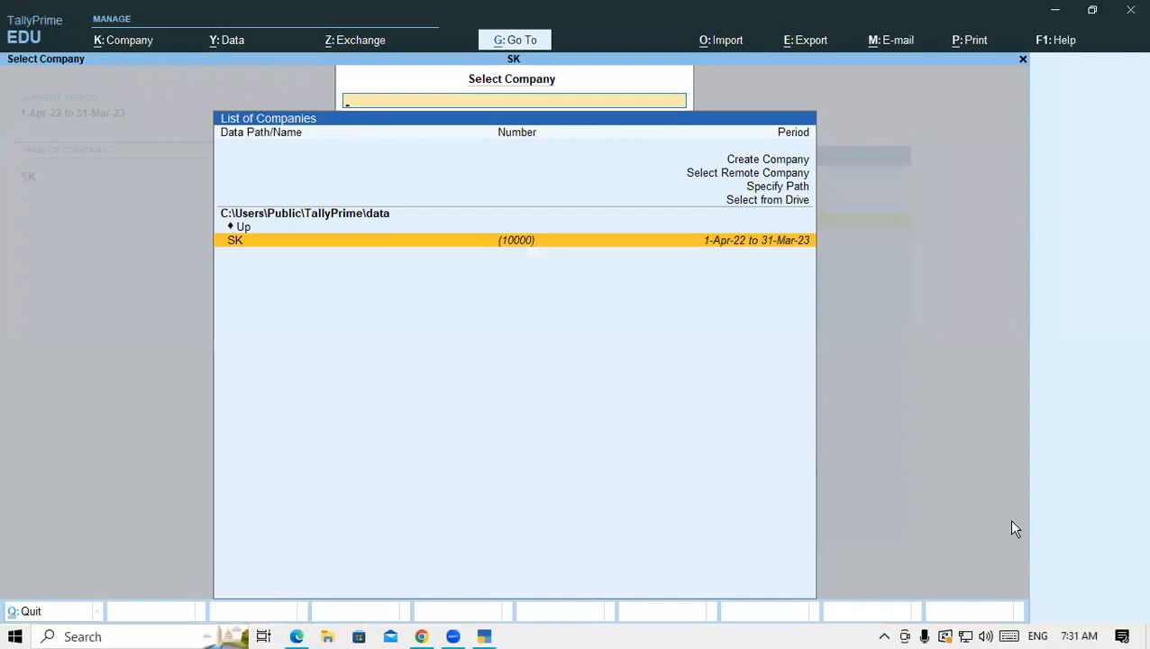
{"action": "key", "text": "Up"}
{"action": "key", "text": "Up"}
{"action": "key", "text": "Up"}
{"action": "key", "text": "Return"}
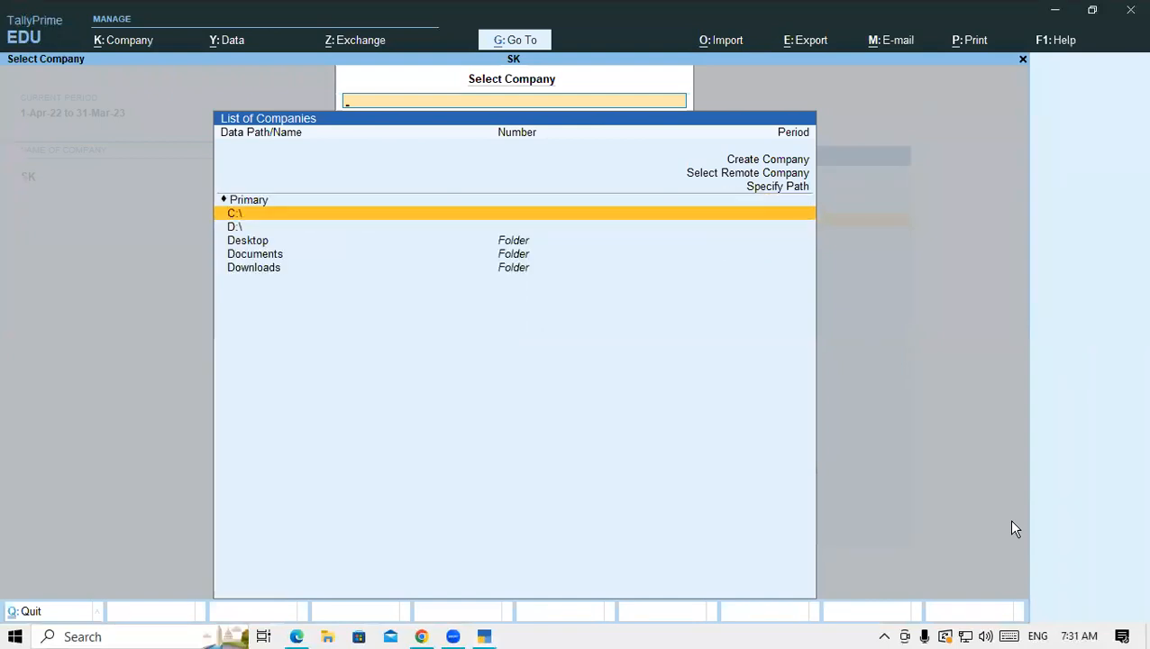
{"action": "key", "text": "Down"}
{"action": "key", "text": "Return"}
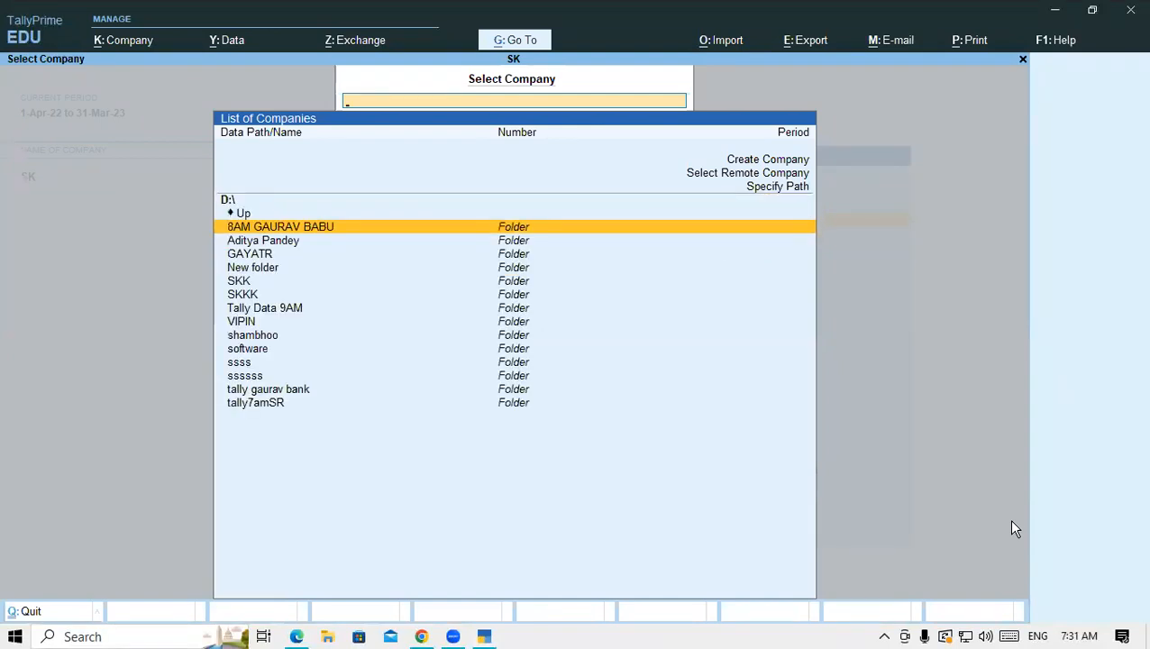
Load the company Gayatri Computers Ltd from the tally7amSR folder
{"action": "key", "text": "Down"}
{"action": "key", "text": "Down"}
{"action": "key", "text": "Down"}
{"action": "key", "text": "Down"}
{"action": "key", "text": "Down"}
{"action": "key", "text": "Down"}
{"action": "key", "text": "Down"}
{"action": "key", "text": "Down"}
{"action": "key", "text": "Down"}
{"action": "key", "text": "Down"}
{"action": "key", "text": "Down"}
{"action": "key", "text": "Down"}
{"action": "key", "text": "Down"}
{"action": "key", "text": "Return"}
{"action": "key", "text": "Return"}
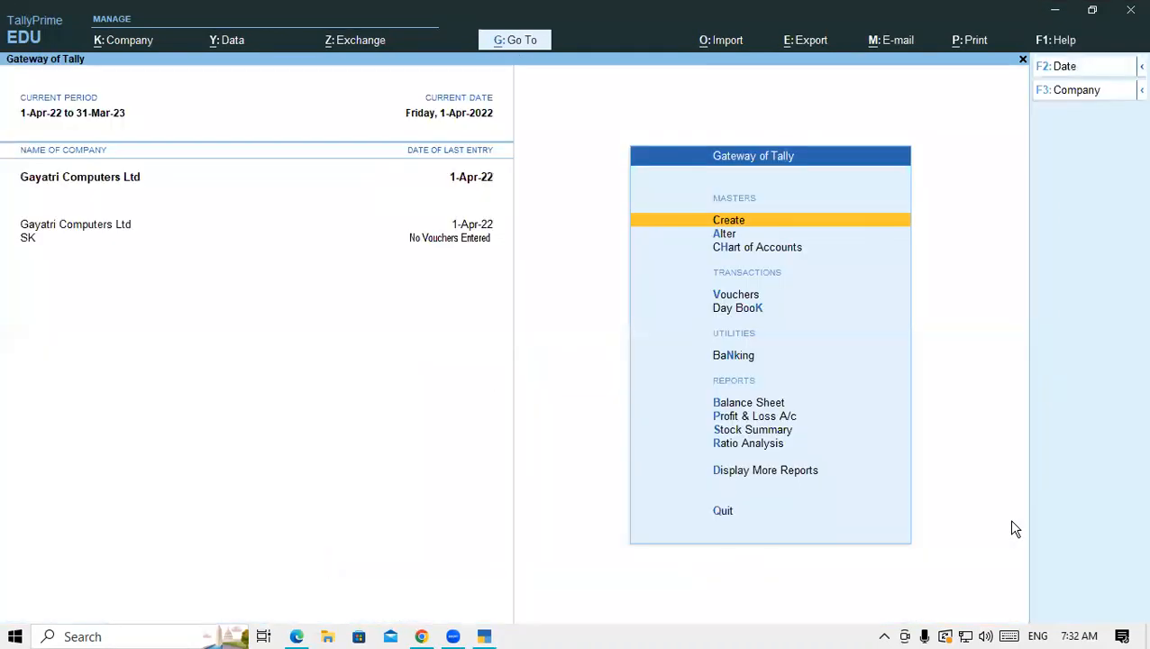
Start a new Contra voucher for Gayatri Computers Ltd
{"action": "key", "text": "v"}
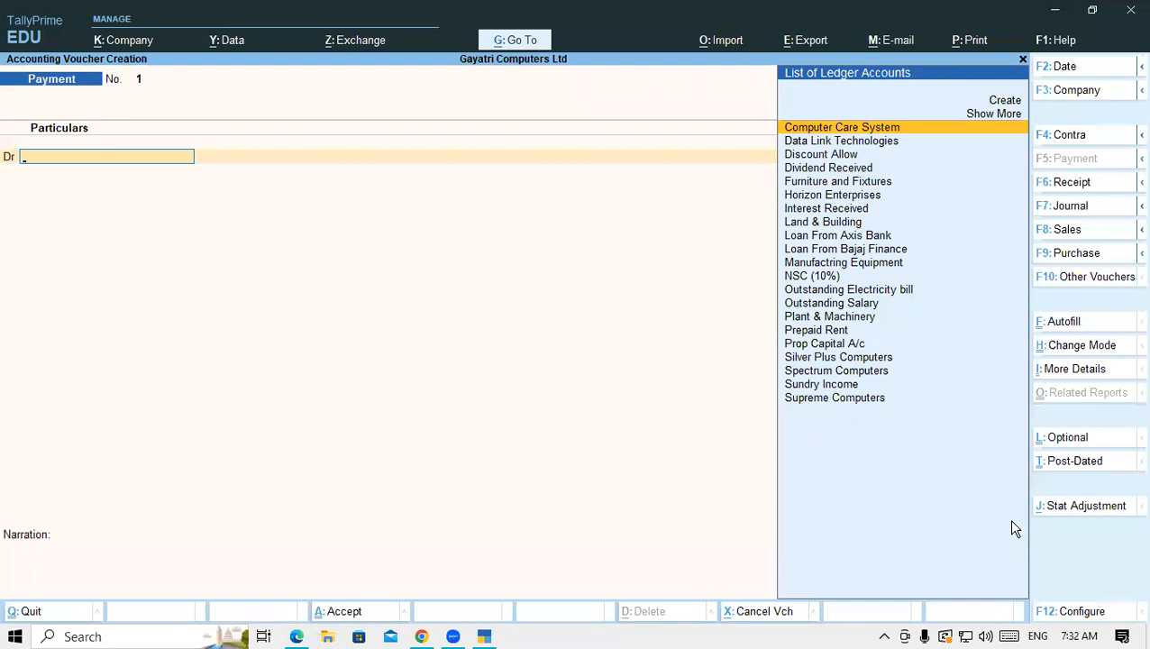
{"action": "key", "text": "F4"}
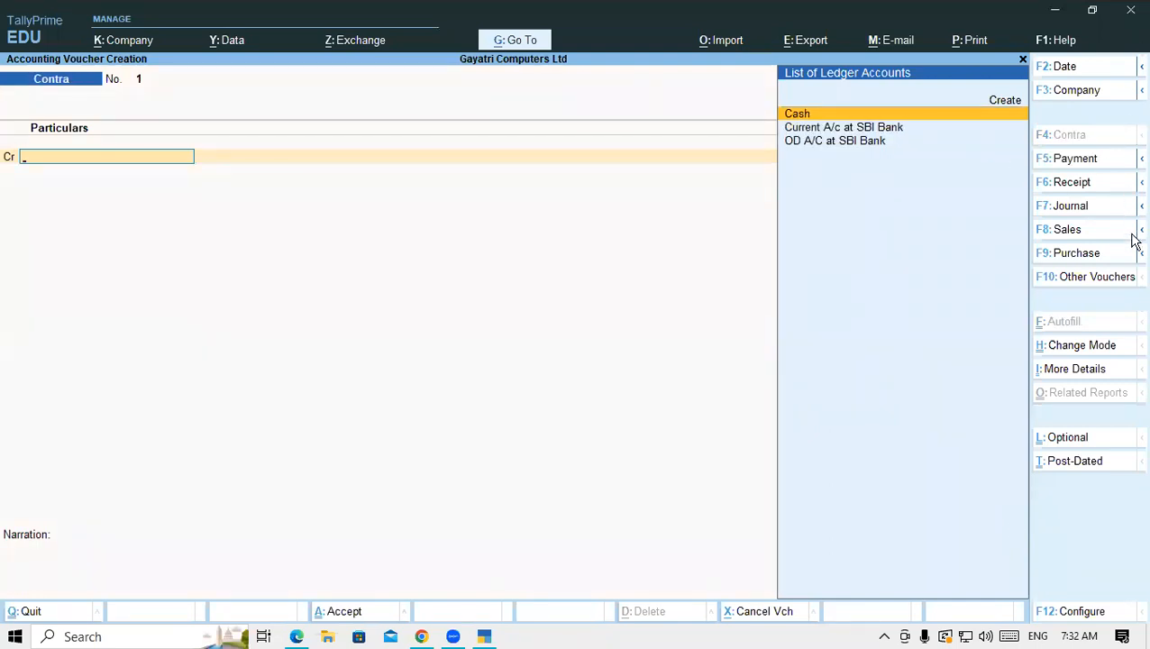
Switch the contra voucher to Single Entry mode and return it to Double Entry mode
{"action": "left_click", "coordinate": [1057, 351]}
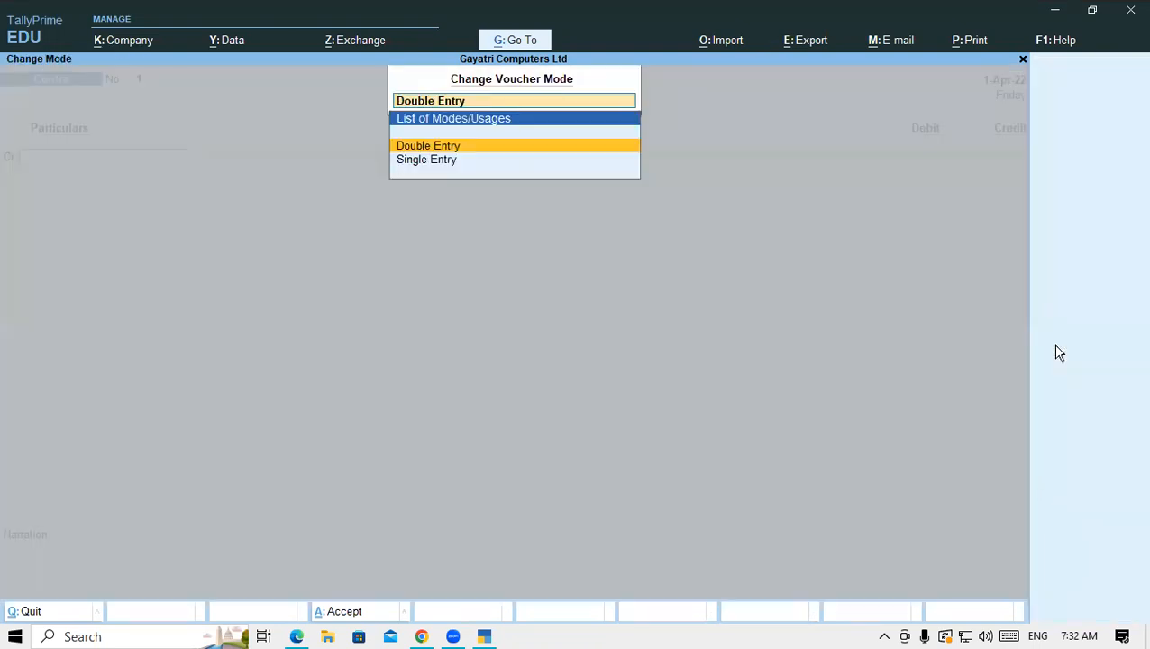
{"action": "left_click", "coordinate": [417, 160]}
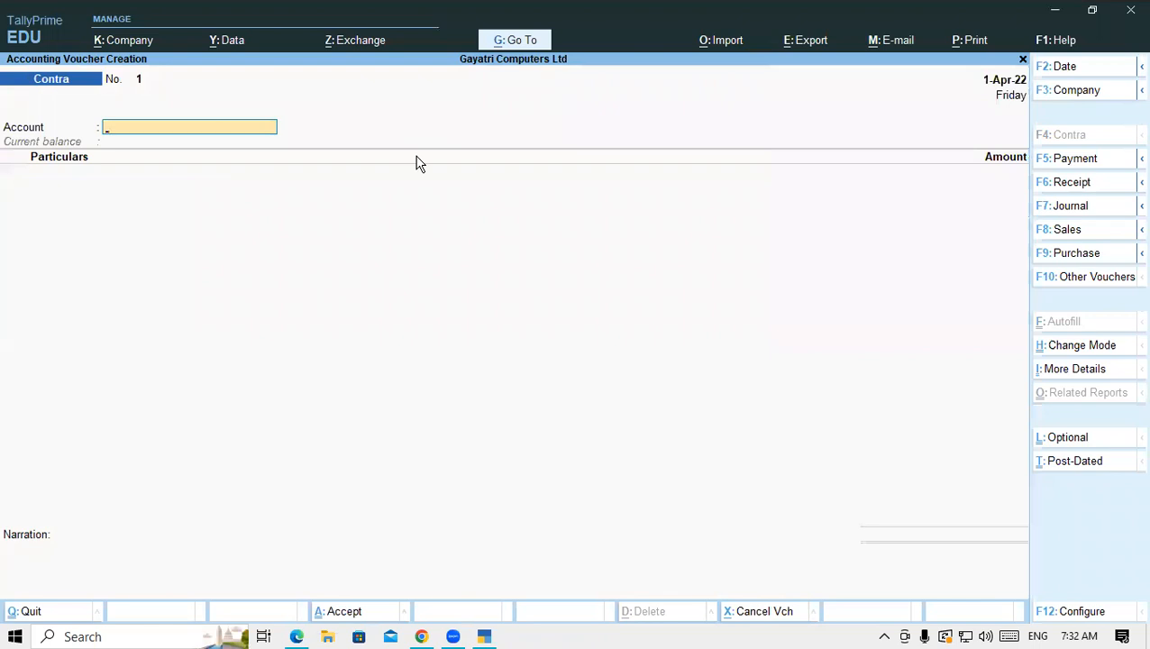
{"action": "left_click", "coordinate": [1087, 349]}
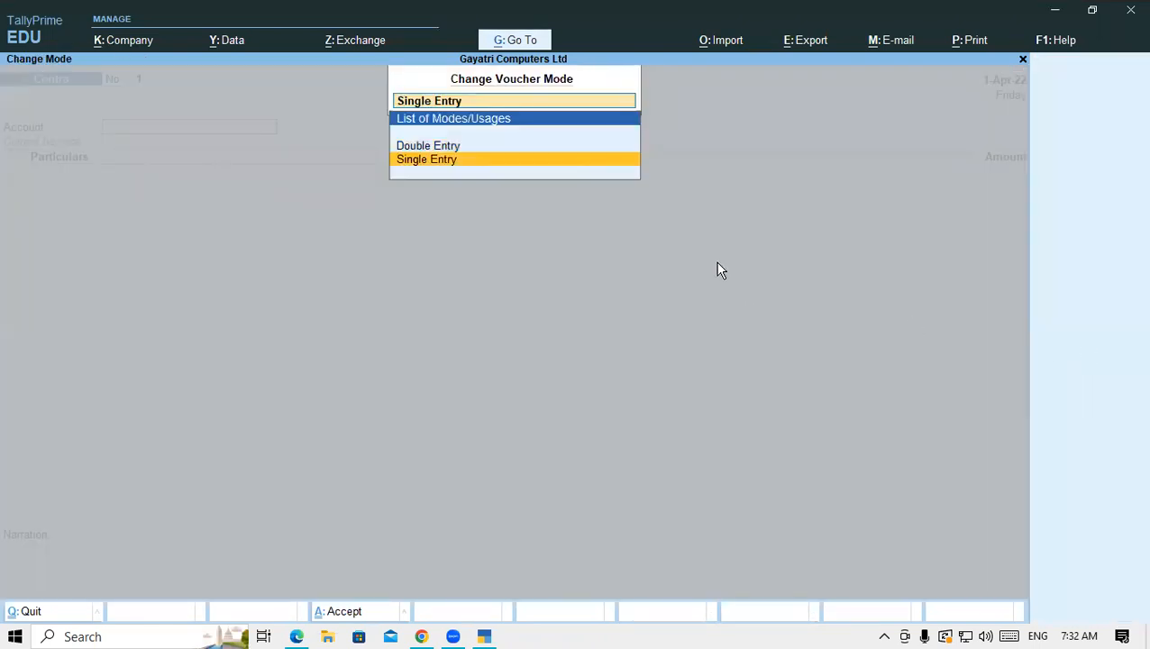
{"action": "key", "text": "BackSpace"}
{"action": "key", "text": "Return"}
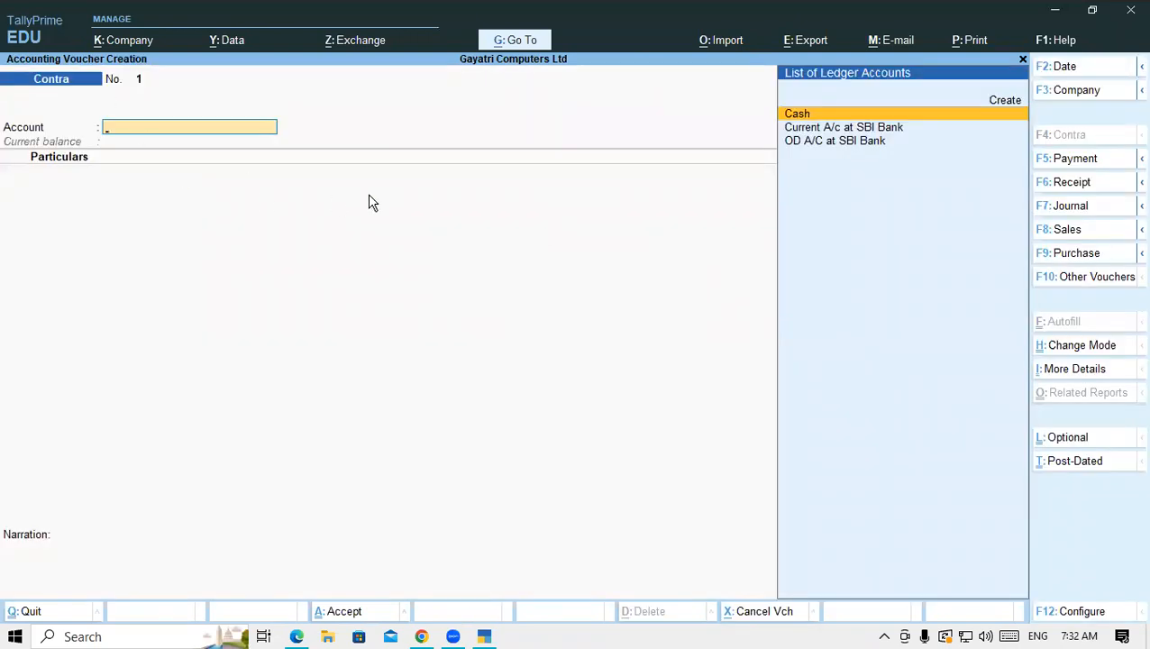
{"action": "left_click", "coordinate": [1073, 349]}
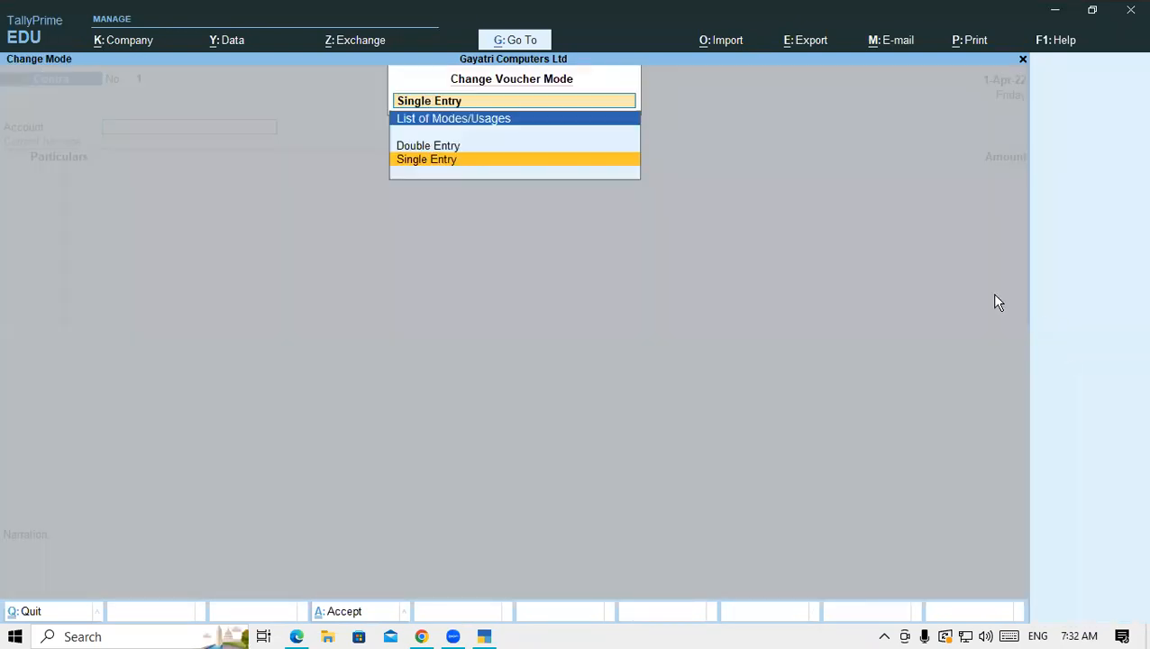
{"action": "left_click", "coordinate": [462, 146]}
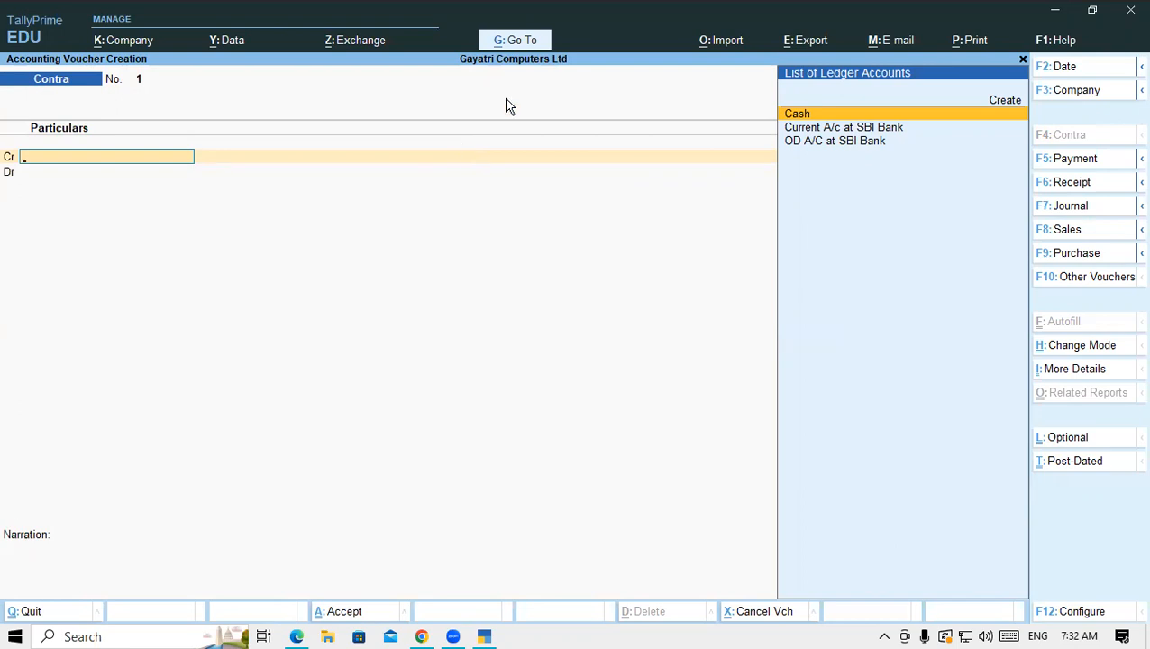
Read the SBI cash-deposit example in the PDF and credit the Cash ledger with 2,00,000 in the TallyPrime contra voucher
{"action": "left_click", "coordinate": [296, 637]}
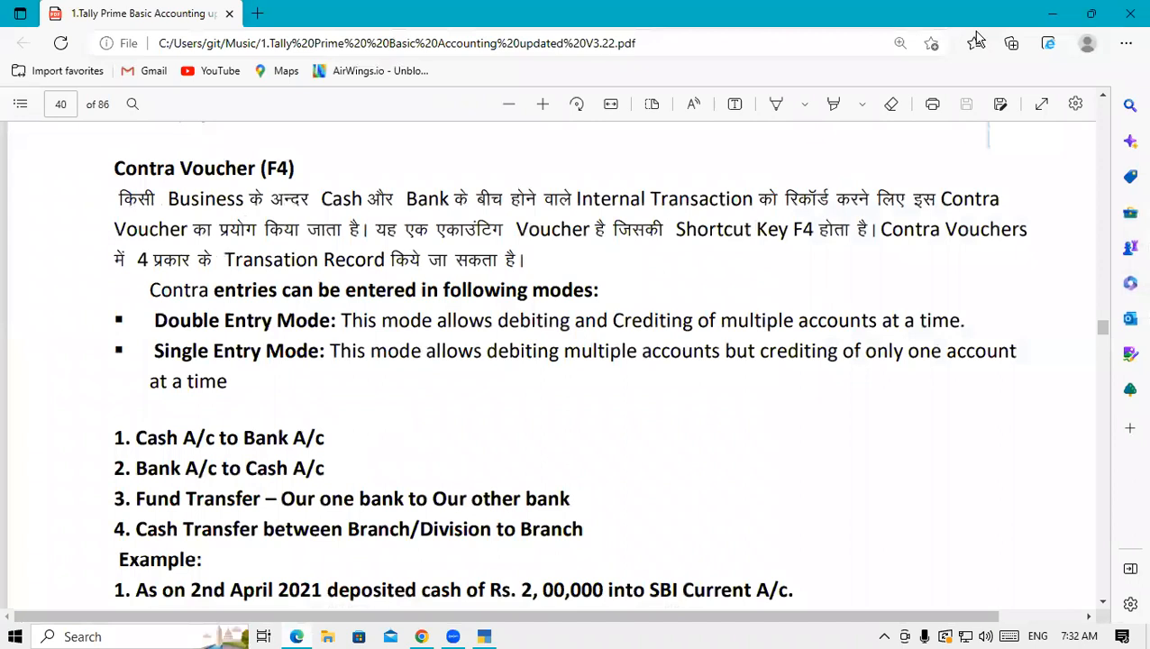
{"action": "scroll", "coordinate": [855, 232], "scroll_direction": "down", "scroll_amount": 3}
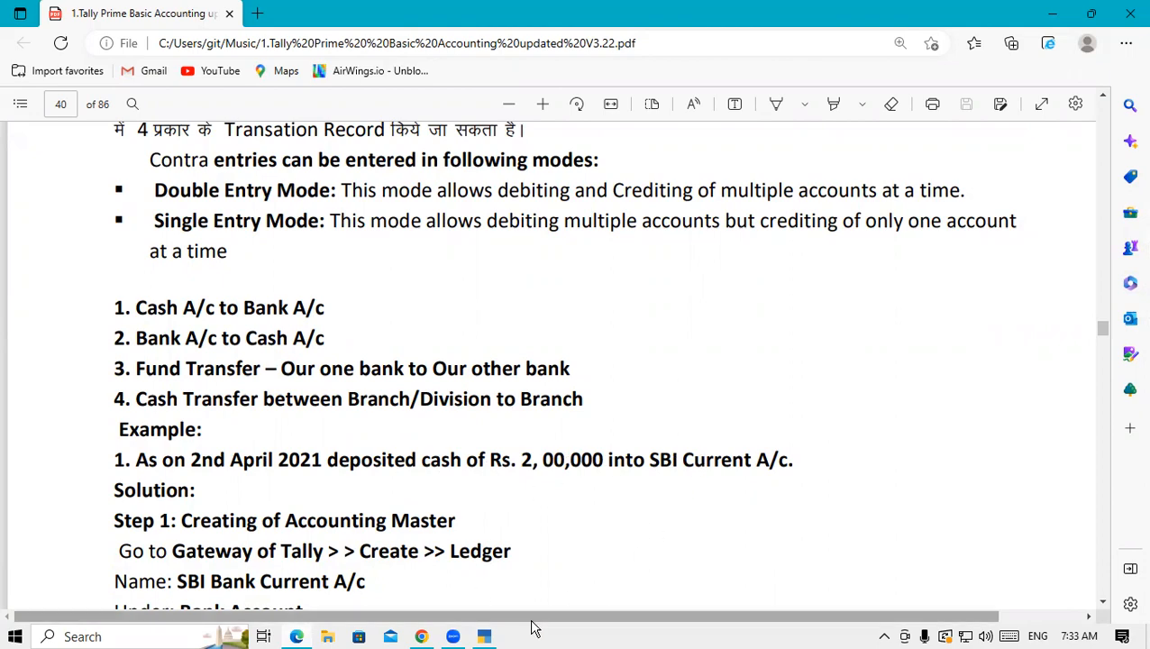
{"action": "left_click", "coordinate": [486, 638]}
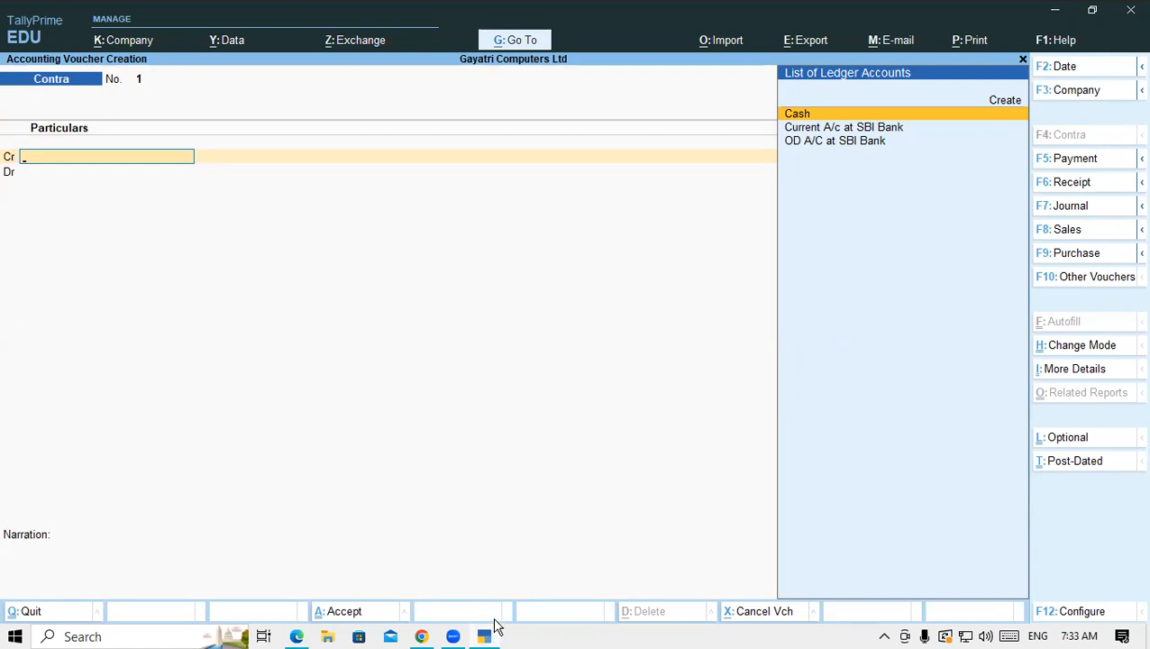
{"action": "type", "text": "Cas"}
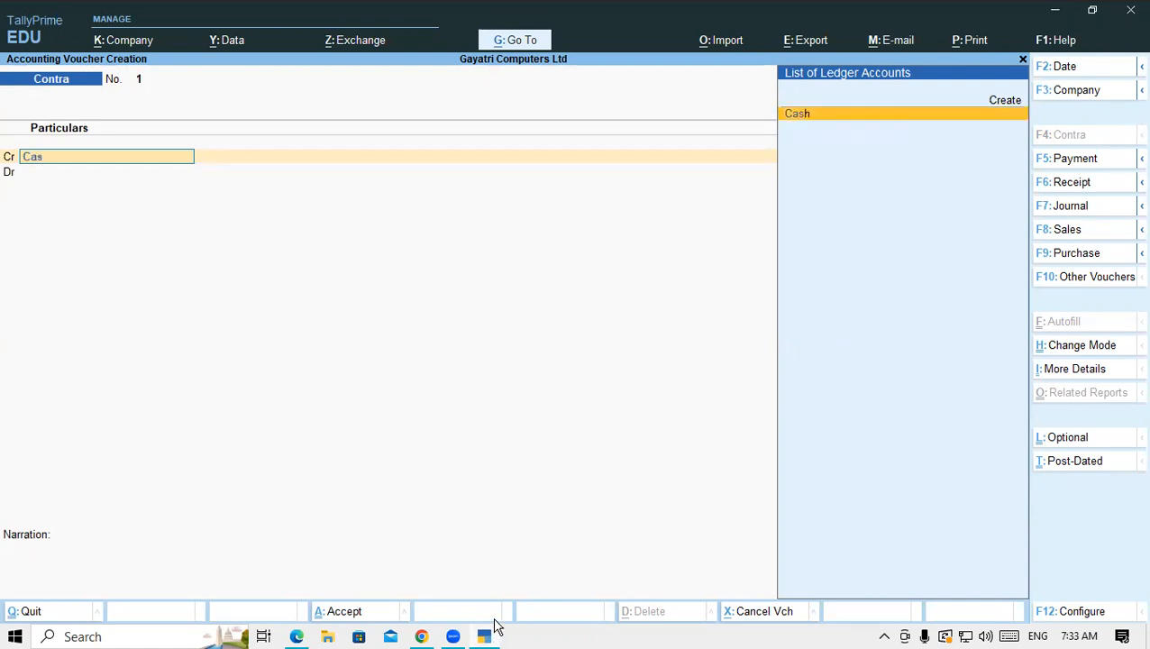
{"action": "key", "text": "Return"}
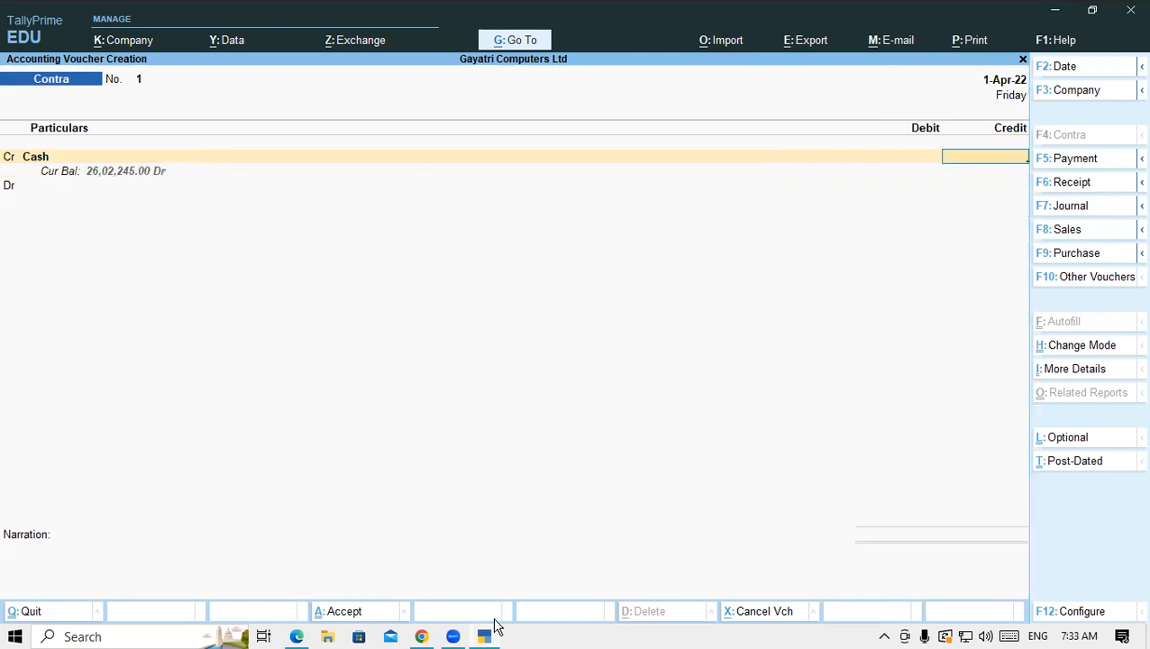
{"action": "left_click", "coordinate": [297, 636]}
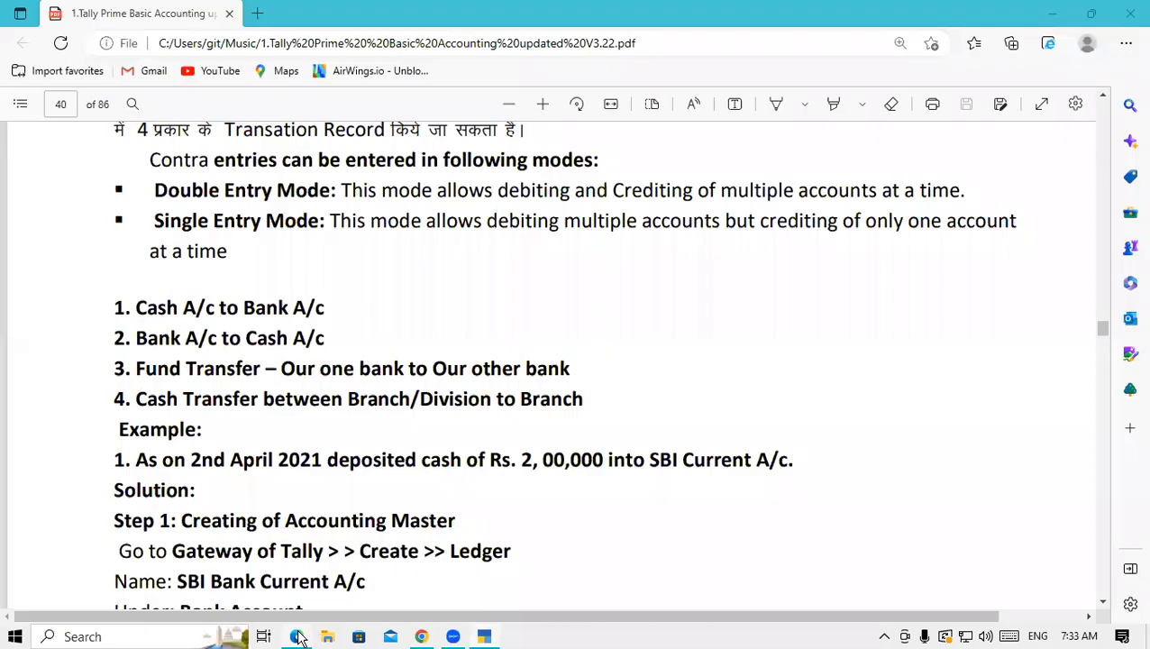
{"action": "left_click", "coordinate": [486, 636]}
{"action": "type", "text": "2"}
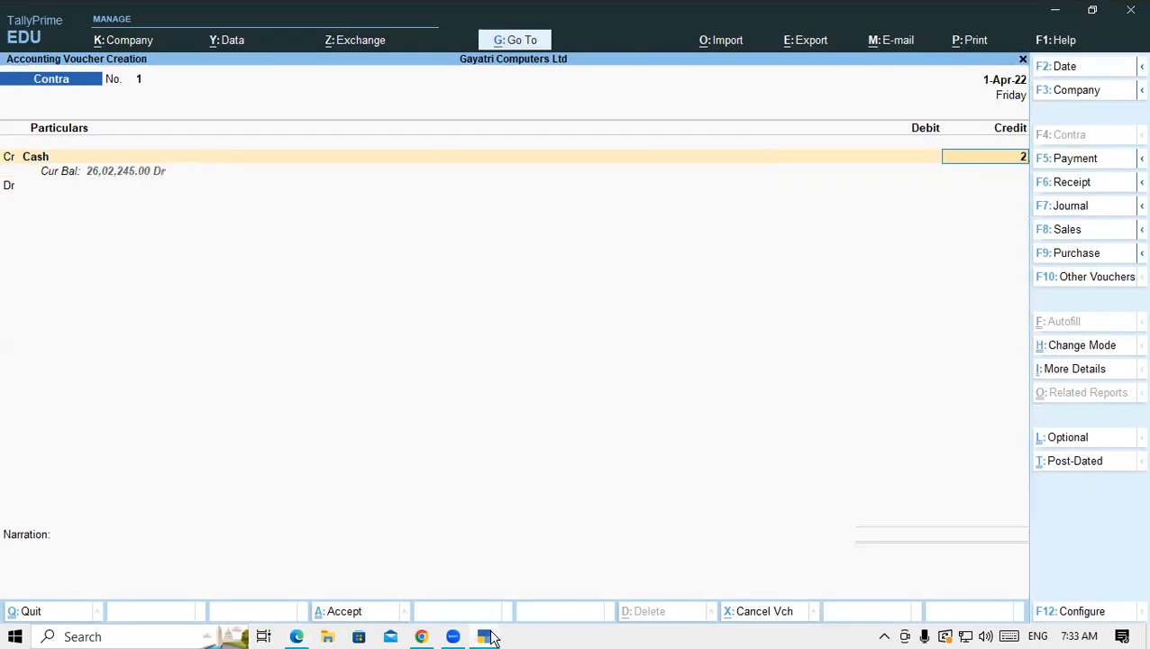
{"action": "type", "text": "00000"}
{"action": "key", "text": "Return"}
Debit Current A/c at SBI Bank with 2,00,000 as a cash transaction and enter 100 notes of the 2000 denomination
{"action": "type", "text": "Sb"}
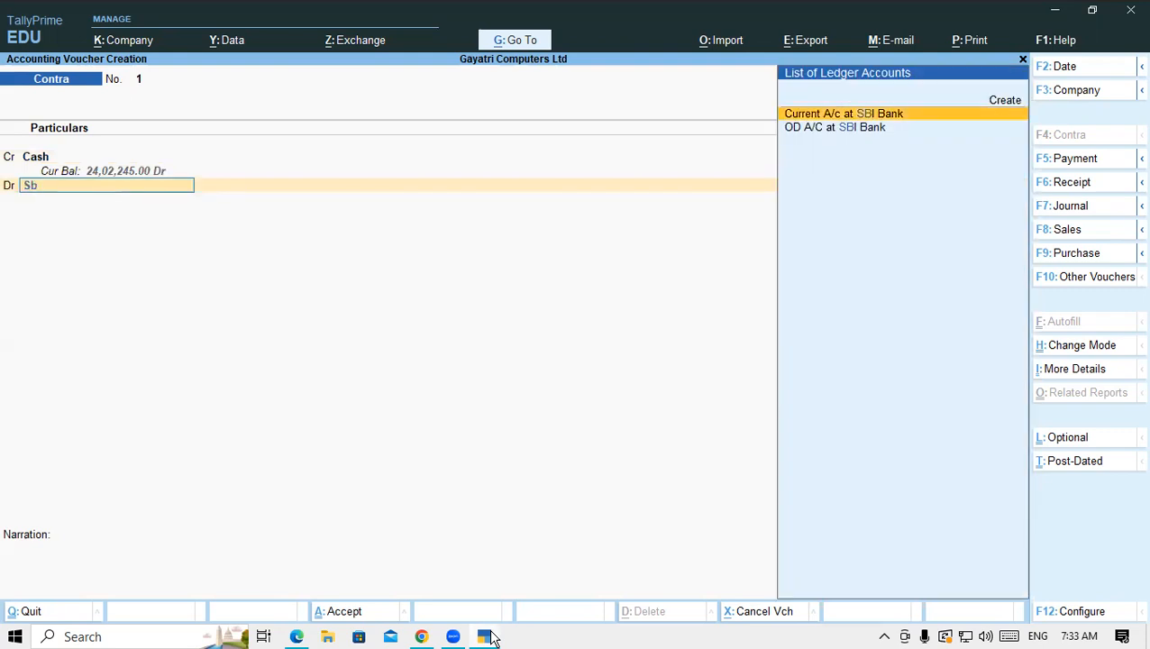
{"action": "key", "text": "Return"}
{"action": "key", "text": "Return"}
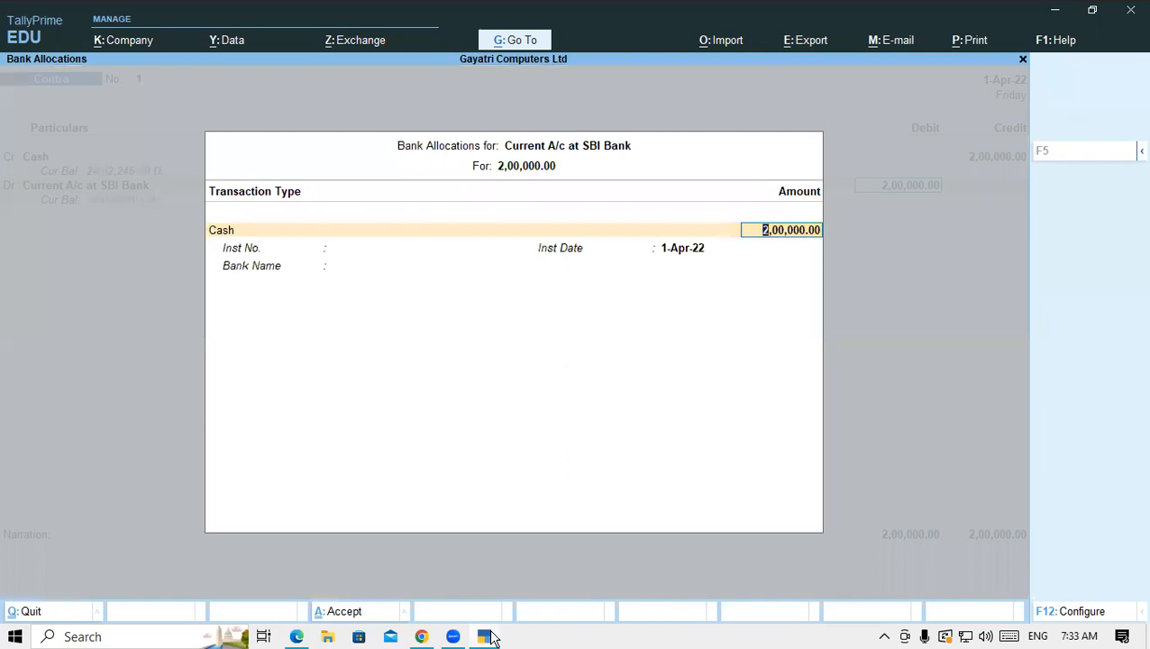
{"action": "key", "text": "Return"}
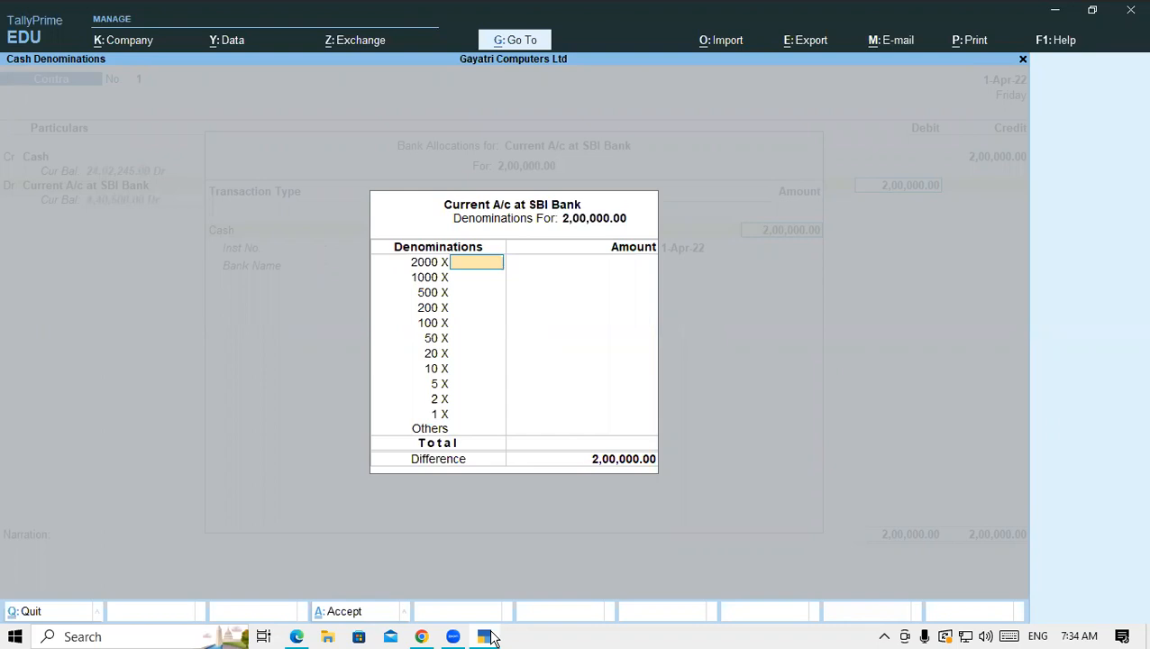
{"action": "type", "text": "100"}
{"action": "key", "text": "Return"}
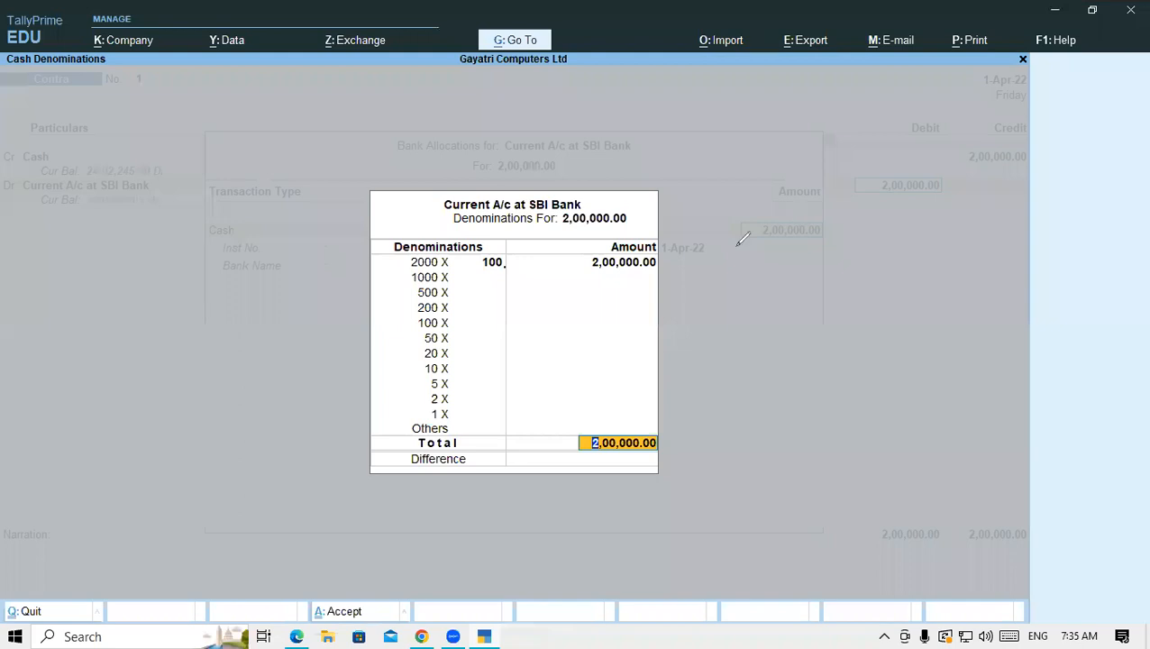
{"action": "mouse_move", "coordinate": [66, 191]}
{"action": "left_mouse_down"}
{"action": "mouse_move", "coordinate": [67, 236]}
{"action": "mouse_move", "coordinate": [106, 202]}
{"action": "mouse_move", "coordinate": [179, 204]}
{"action": "mouse_move", "coordinate": [202, 177]}
{"action": "mouse_move", "coordinate": [188, 178]}
{"action": "mouse_move", "coordinate": [219, 168]}
{"action": "mouse_move", "coordinate": [205, 173]}
{"action": "left_mouse_up"}
{"action": "left_click_drag", "start_coordinate": [65, 329], "coordinate": [77, 388]}
{"action": "mouse_move", "coordinate": [110, 345]}
{"action": "left_mouse_down"}
{"action": "mouse_move", "coordinate": [98, 357]}
{"action": "mouse_move", "coordinate": [106, 369]}
{"action": "mouse_move", "coordinate": [111, 346]}
{"action": "mouse_move", "coordinate": [135, 342]}
{"action": "mouse_move", "coordinate": [123, 332]}
{"action": "mouse_move", "coordinate": [170, 343]}
{"action": "left_mouse_up"}
{"action": "mouse_move", "coordinate": [186, 304]}
{"action": "left_mouse_down"}
{"action": "mouse_move", "coordinate": [156, 346]}
{"action": "mouse_move", "coordinate": [196, 330]}
{"action": "mouse_move", "coordinate": [229, 292]}
{"action": "left_mouse_up"}
{"action": "mouse_move", "coordinate": [143, 404]}
{"action": "left_mouse_down"}
{"action": "mouse_move", "coordinate": [162, 435]}
{"action": "mouse_move", "coordinate": [176, 406]}
{"action": "mouse_move", "coordinate": [210, 406]}
{"action": "mouse_move", "coordinate": [236, 386]}
{"action": "left_mouse_up"}
{"action": "mouse_move", "coordinate": [256, 381]}
{"action": "left_mouse_down"}
{"action": "mouse_move", "coordinate": [250, 391]}
{"action": "mouse_move", "coordinate": [257, 380]}
{"action": "left_mouse_up"}
{"action": "left_click_drag", "start_coordinate": [86, 475], "coordinate": [209, 462]}
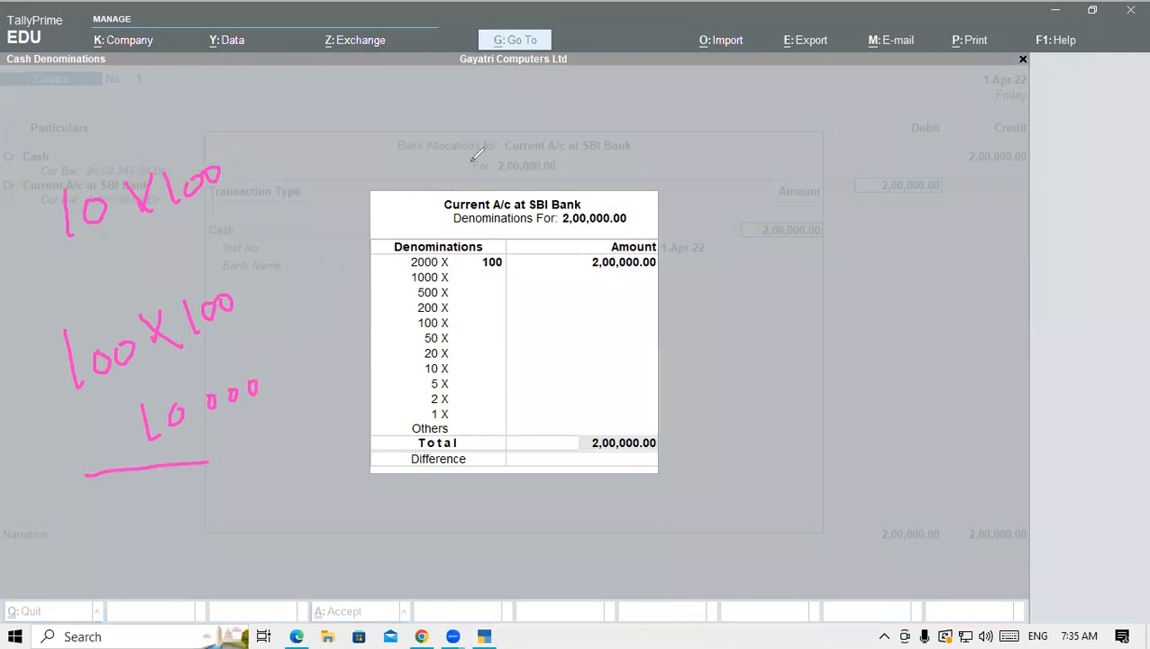
{"action": "mouse_move", "coordinate": [216, 173]}
{"action": "left_mouse_down"}
{"action": "mouse_move", "coordinate": [67, 205]}
{"action": "mouse_move", "coordinate": [78, 383]}
{"action": "left_mouse_up"}
{"action": "left_click_drag", "start_coordinate": [202, 337], "coordinate": [233, 351]}
{"action": "mouse_move", "coordinate": [146, 396]}
{"action": "left_mouse_down"}
{"action": "mouse_move", "coordinate": [118, 417]}
{"action": "mouse_move", "coordinate": [156, 343]}
{"action": "left_mouse_up"}
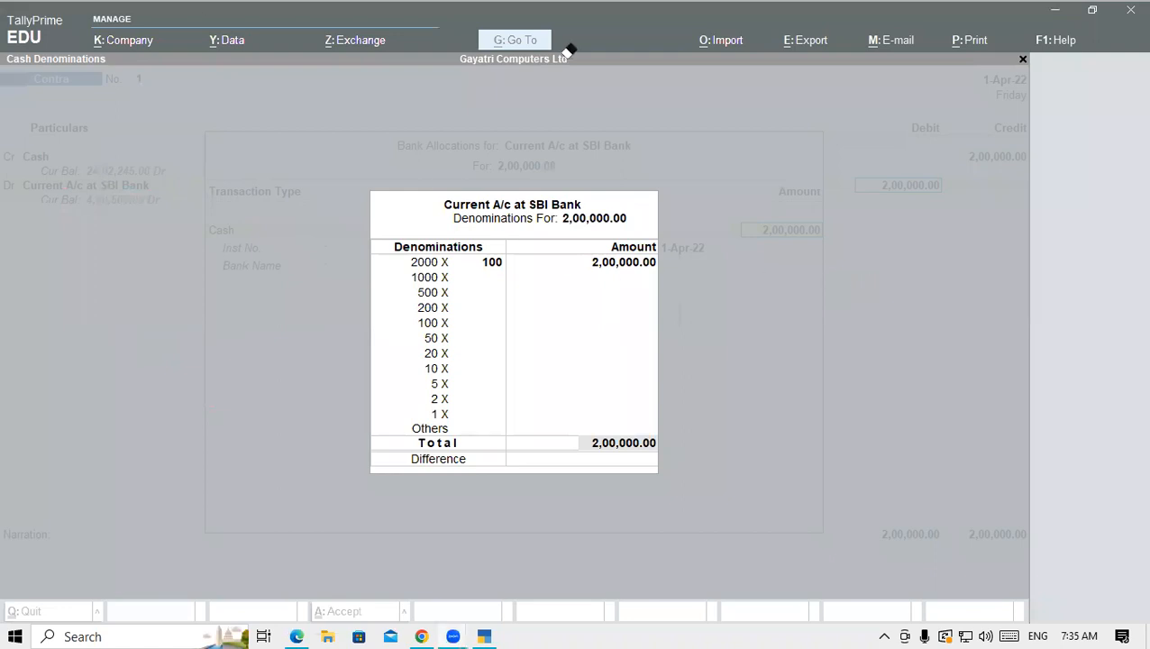
Accept the denominations and bank allocation with blank instrument details, and save the contra voucher without a narration
{"action": "left_click", "coordinate": [552, 300]}
{"action": "key", "text": "Return"}
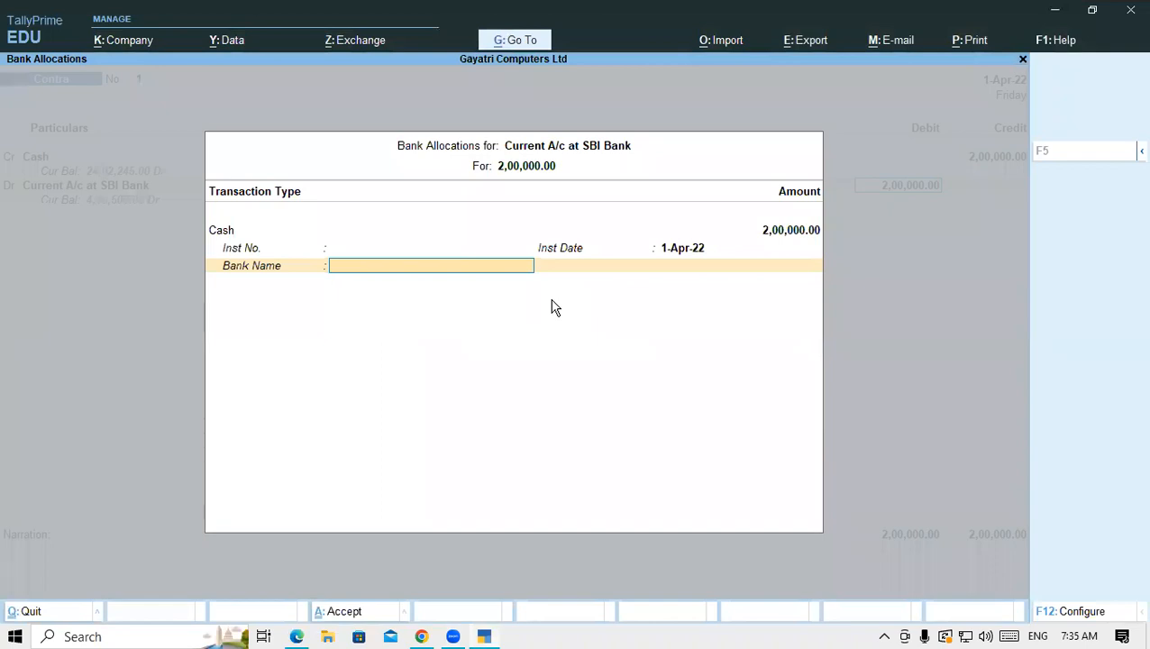
{"action": "key", "text": "Return"}
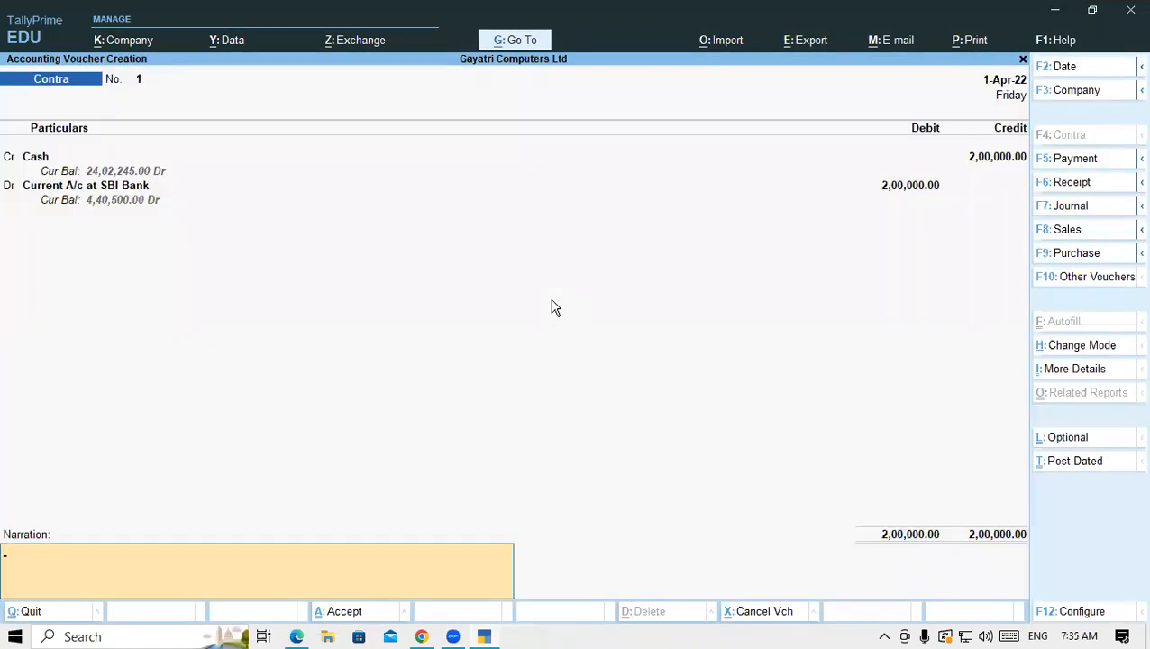
{"action": "key", "text": "Return"}
{"action": "key", "text": "Return"}
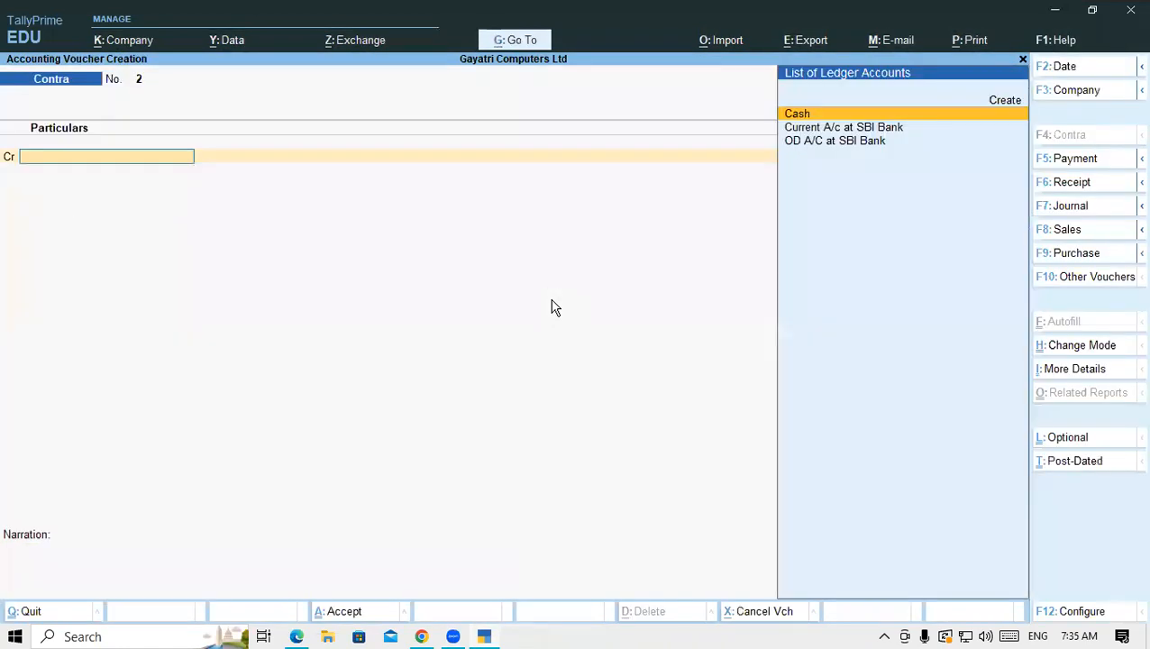
Read the contra voucher configuration steps in the PDF and compare them with the voucher configuration options in TallyPrime
{"action": "left_click", "coordinate": [299, 637]}
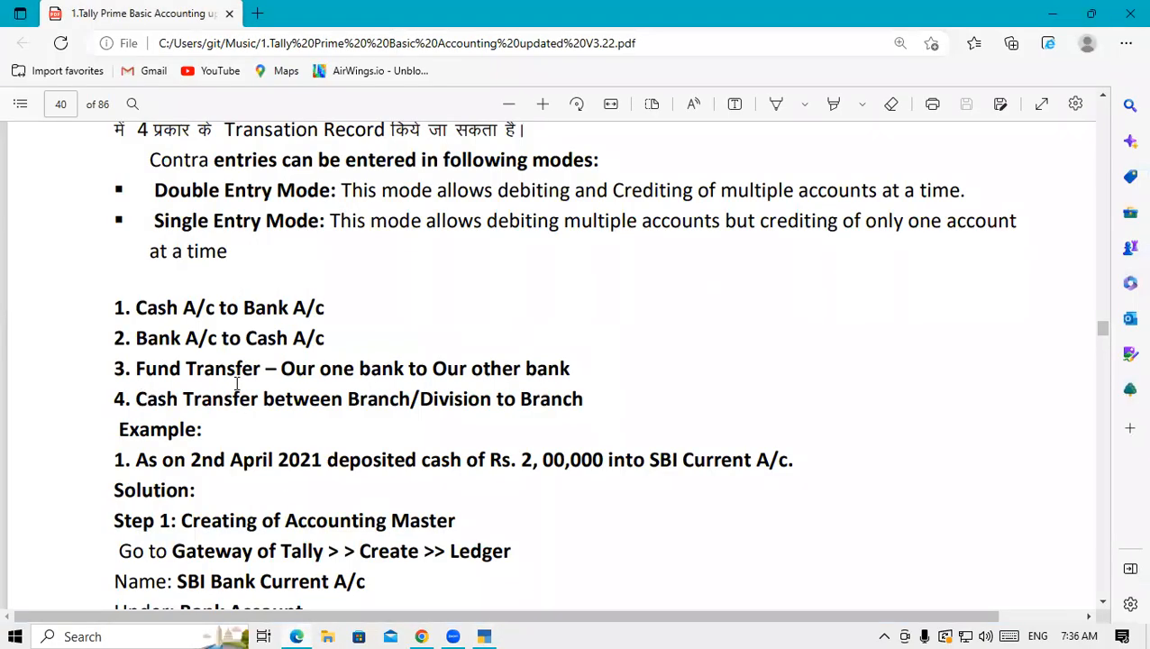
{"action": "scroll", "coordinate": [237, 383], "scroll_direction": "down", "scroll_amount": 5}
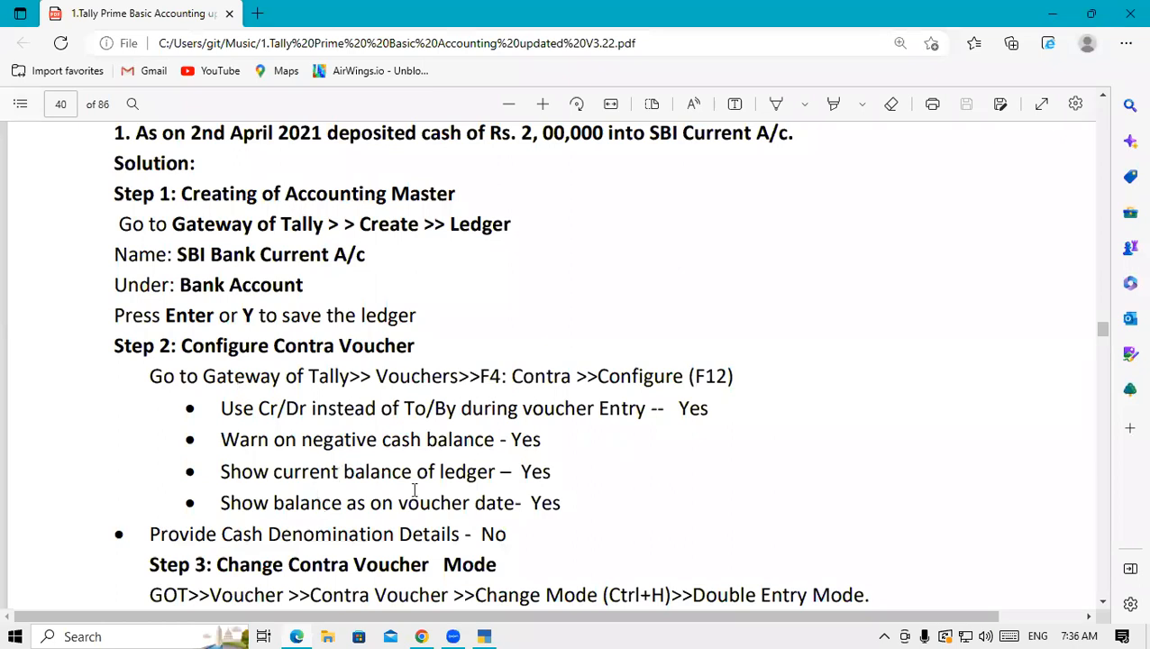
{"action": "left_click", "coordinate": [484, 636]}
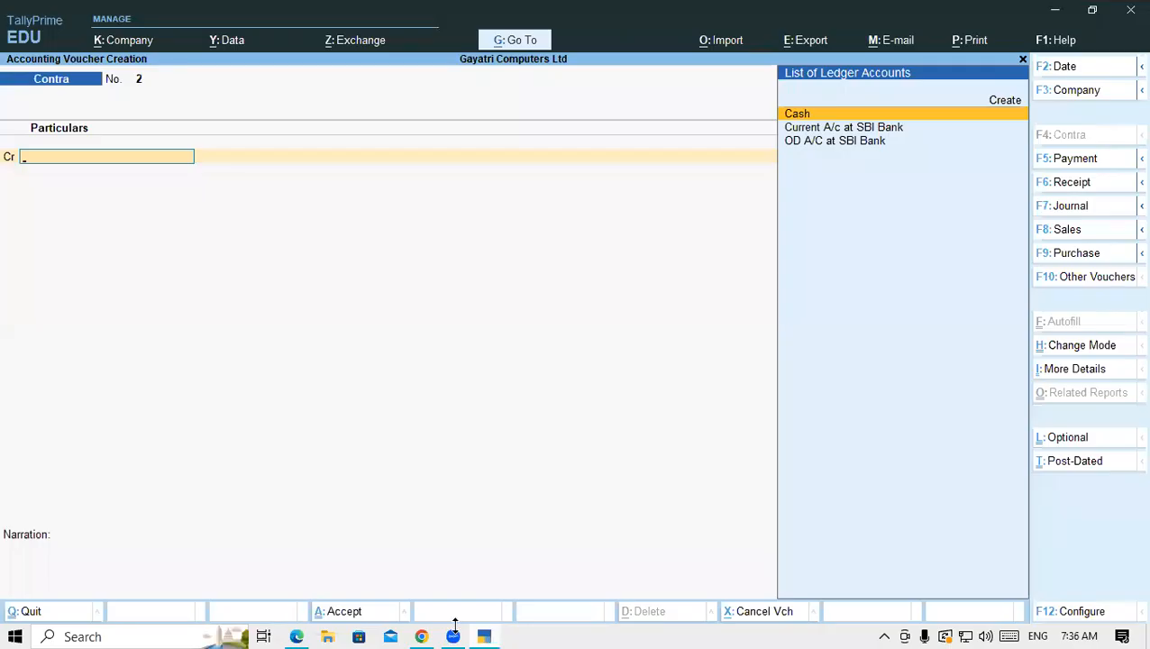
{"action": "key", "text": "F12"}
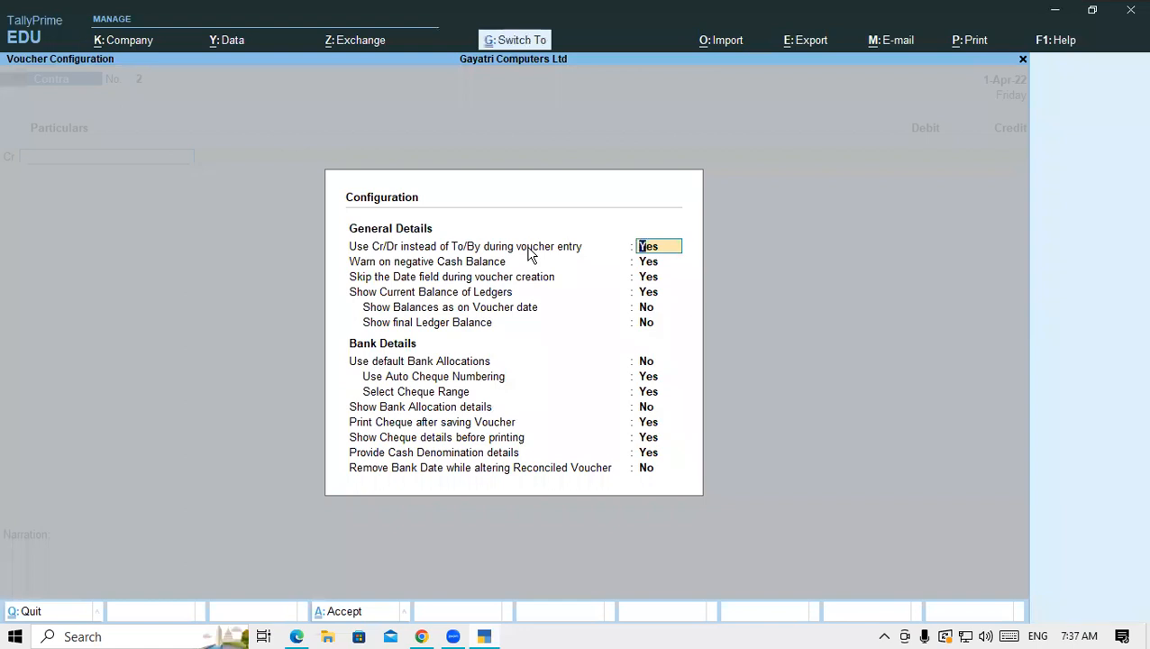
{"action": "key", "text": "Escape"}
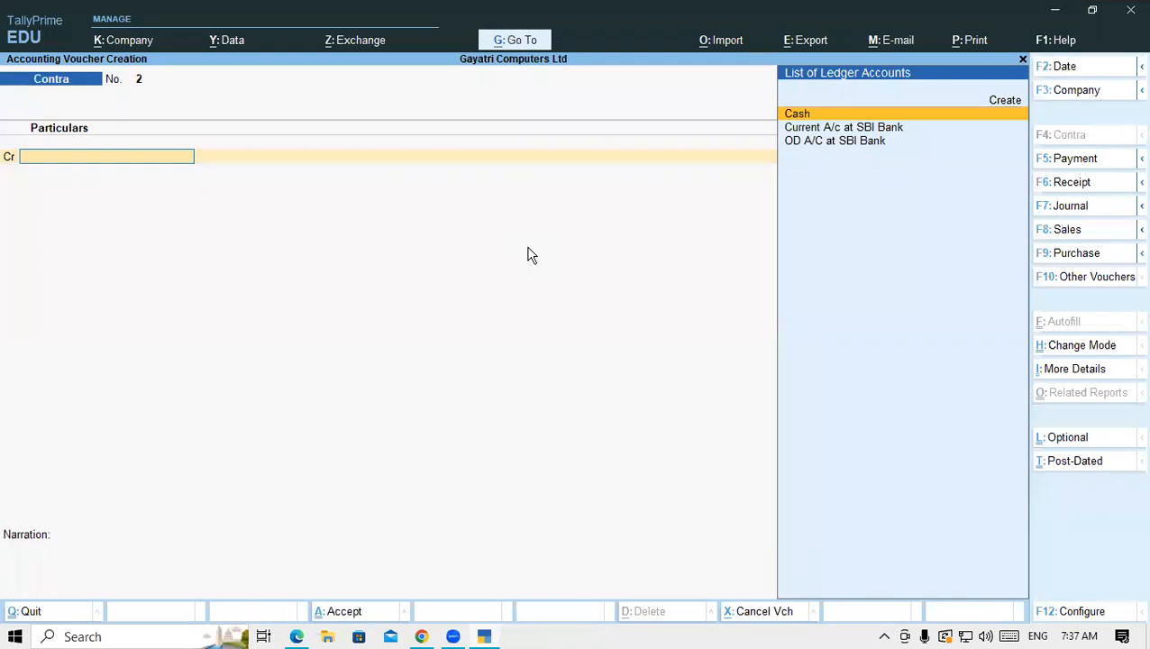
Set the voucher configuration option Use Cr/Dr instead of To/By during voucher entry to No and accept it
{"action": "key", "text": "F12"}
{"action": "type", "text": "n"}
{"action": "key", "text": "Return"}
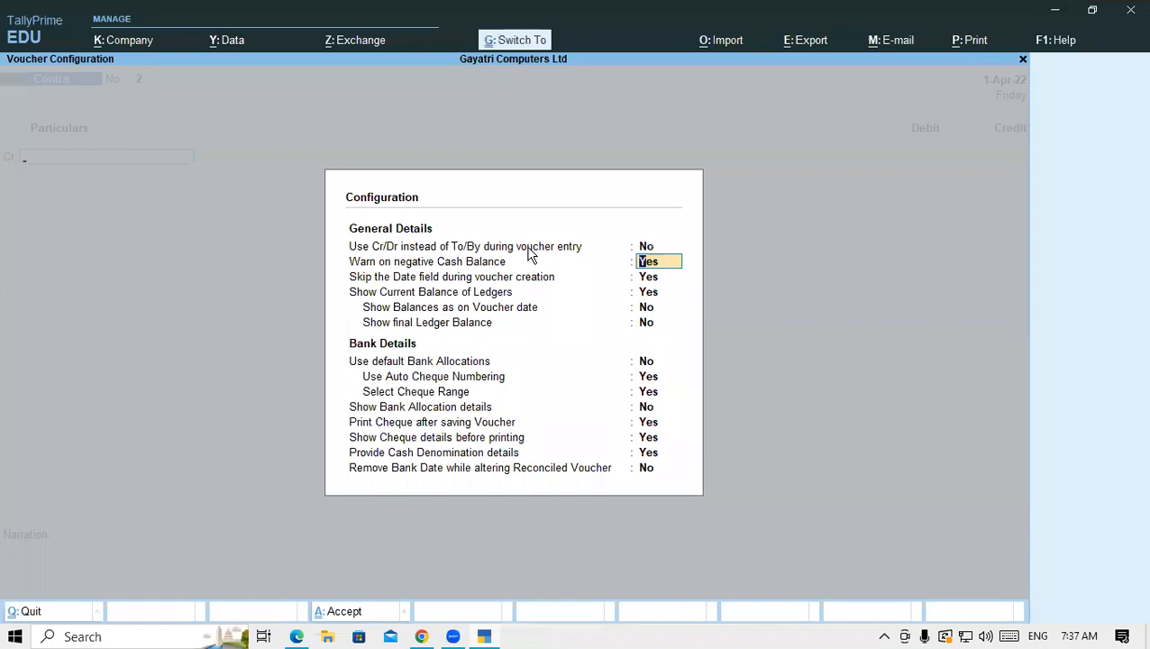
{"action": "key", "text": "ctrl+a"}
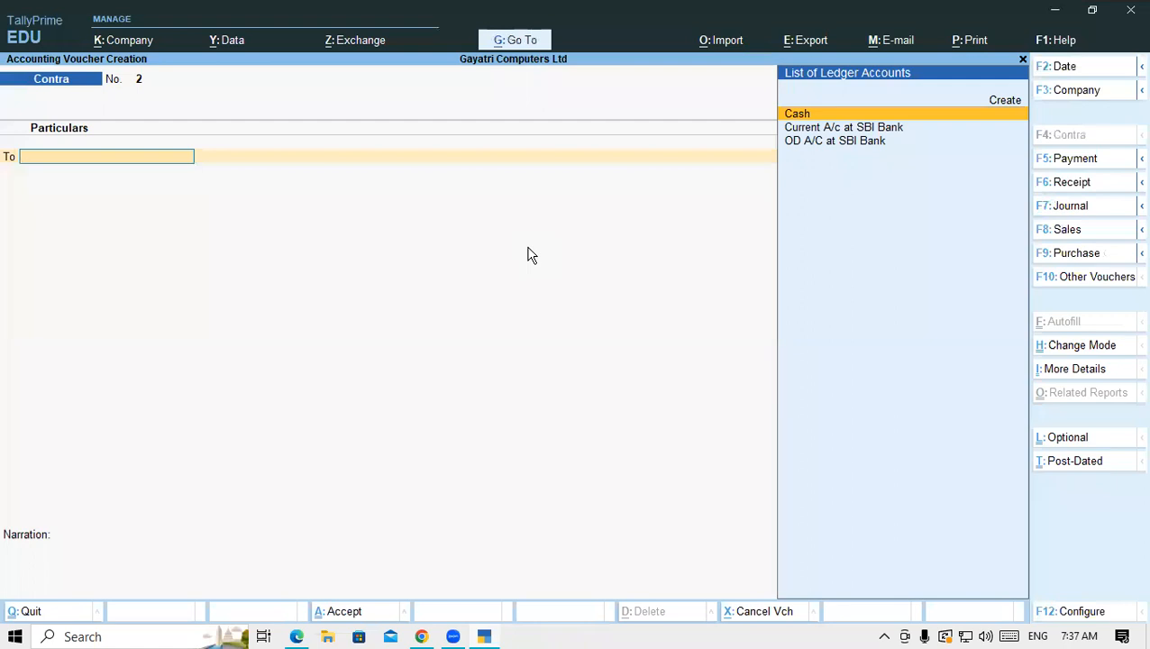
Set Use Cr/Dr instead of To/By during voucher entry back to Yes and accept the configuration
{"action": "key", "text": "F12"}
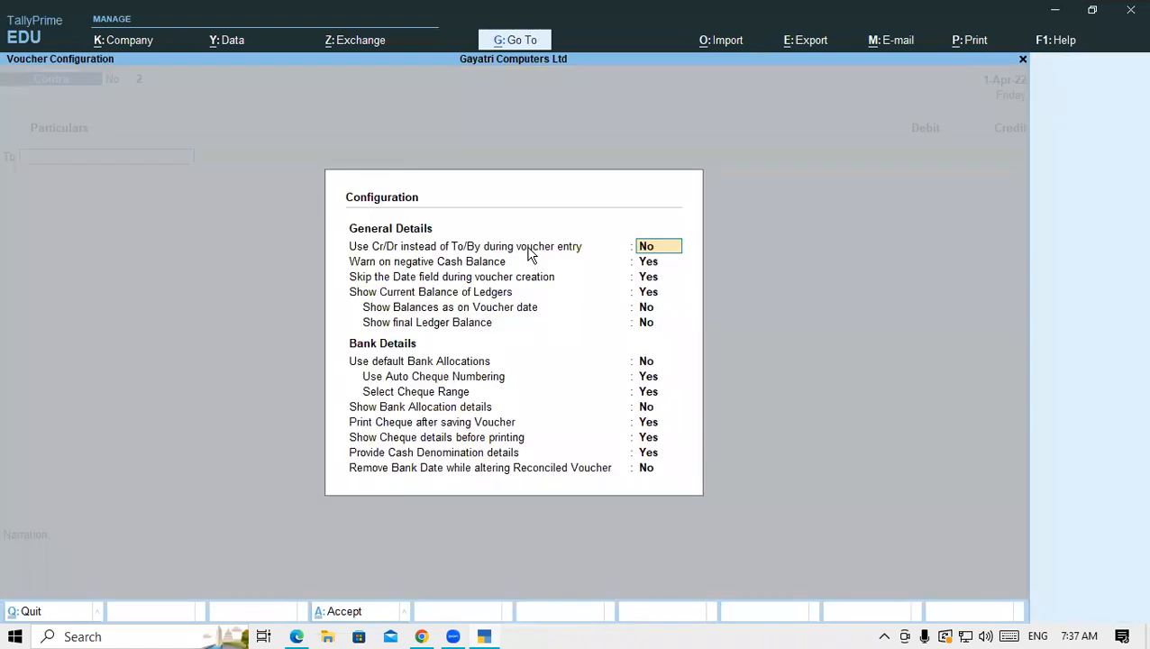
{"action": "type", "text": "y"}
{"action": "key", "text": "Return"}
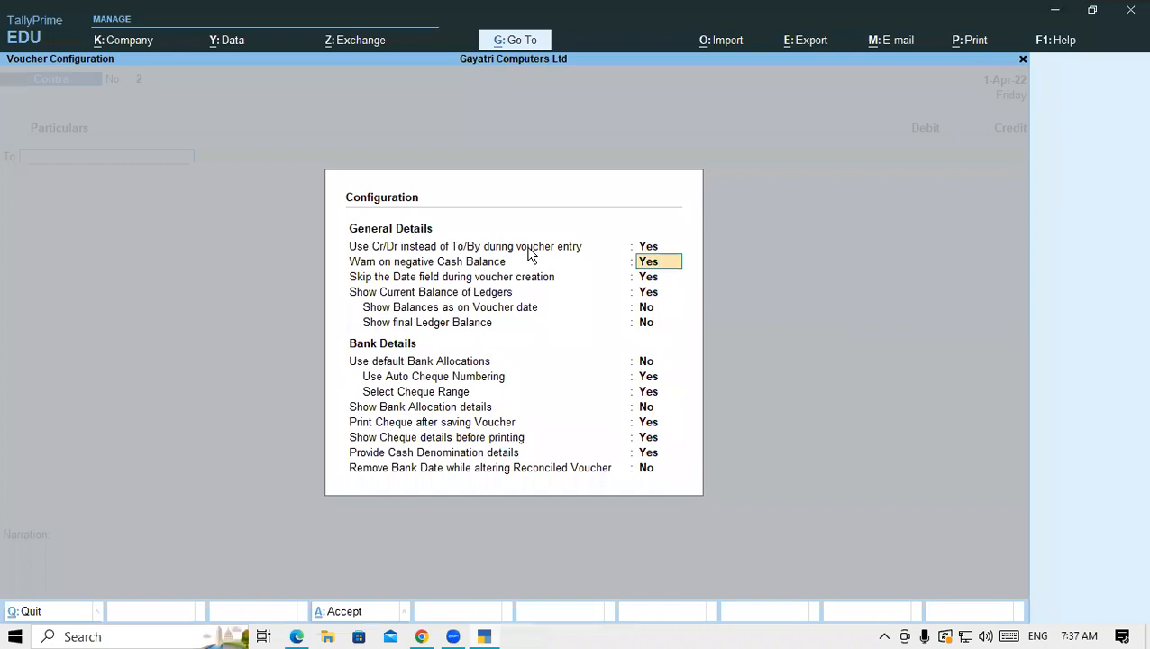
{"action": "key", "text": "ctrl+a"}
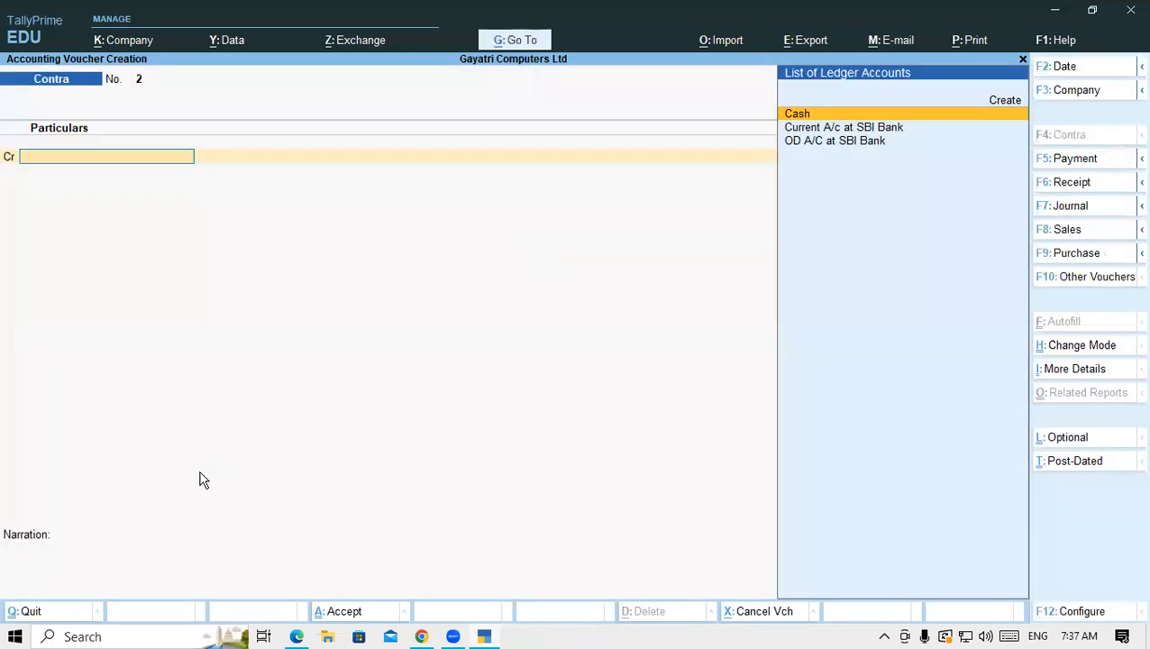
Switch to the PDF and read the transaction recording steps through to the second contra example, the SBI cheque withdrawal
{"action": "left_click", "coordinate": [297, 636]}
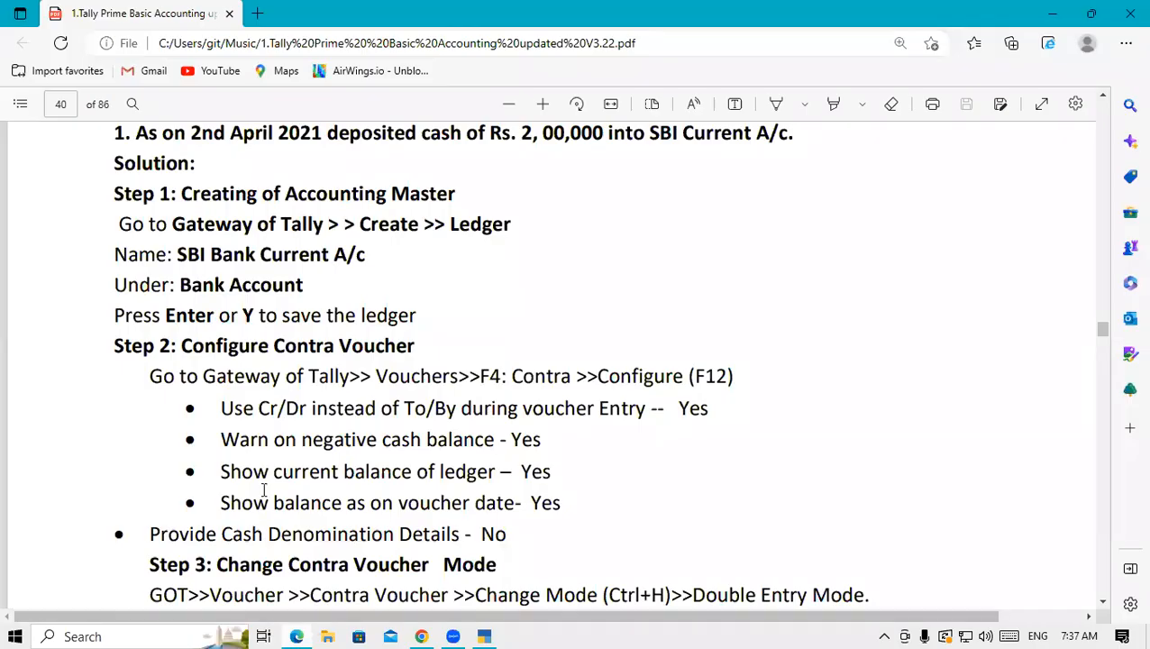
{"action": "scroll", "coordinate": [263, 489], "scroll_direction": "down", "scroll_amount": 3}
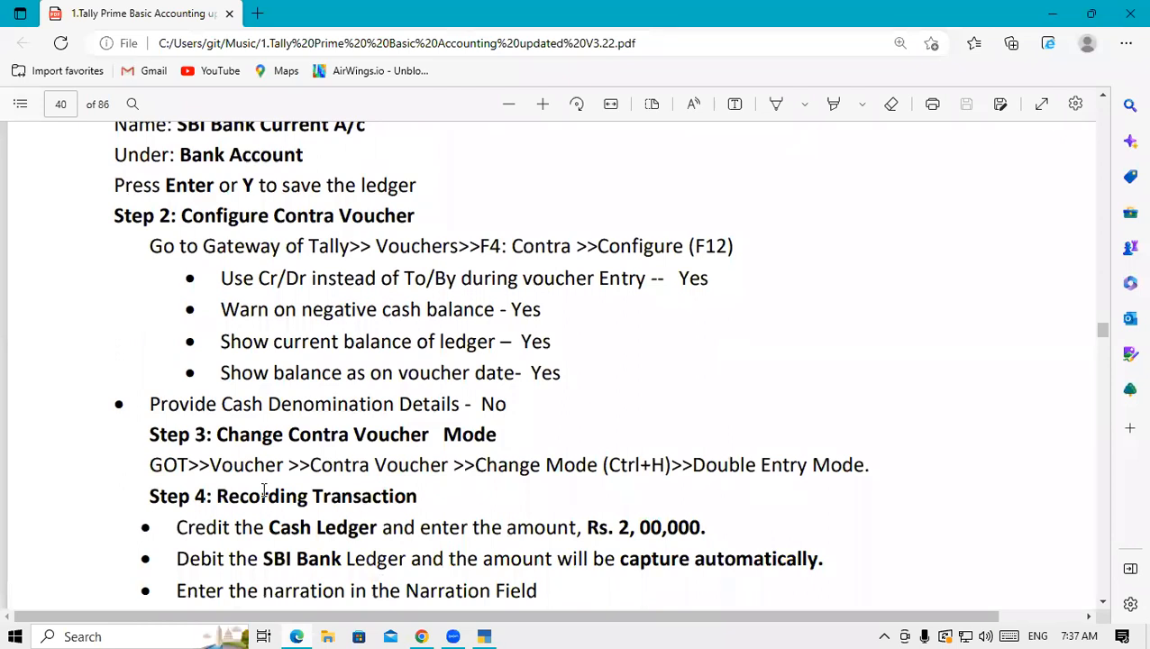
{"action": "scroll", "coordinate": [263, 489], "scroll_direction": "down", "scroll_amount": 5}
{"action": "scroll", "coordinate": [263, 490], "scroll_direction": "down", "scroll_amount": 6}
{"action": "scroll", "coordinate": [263, 489], "scroll_direction": "down", "scroll_amount": 4}
{"action": "scroll", "coordinate": [263, 490], "scroll_direction": "up", "scroll_amount": 1}
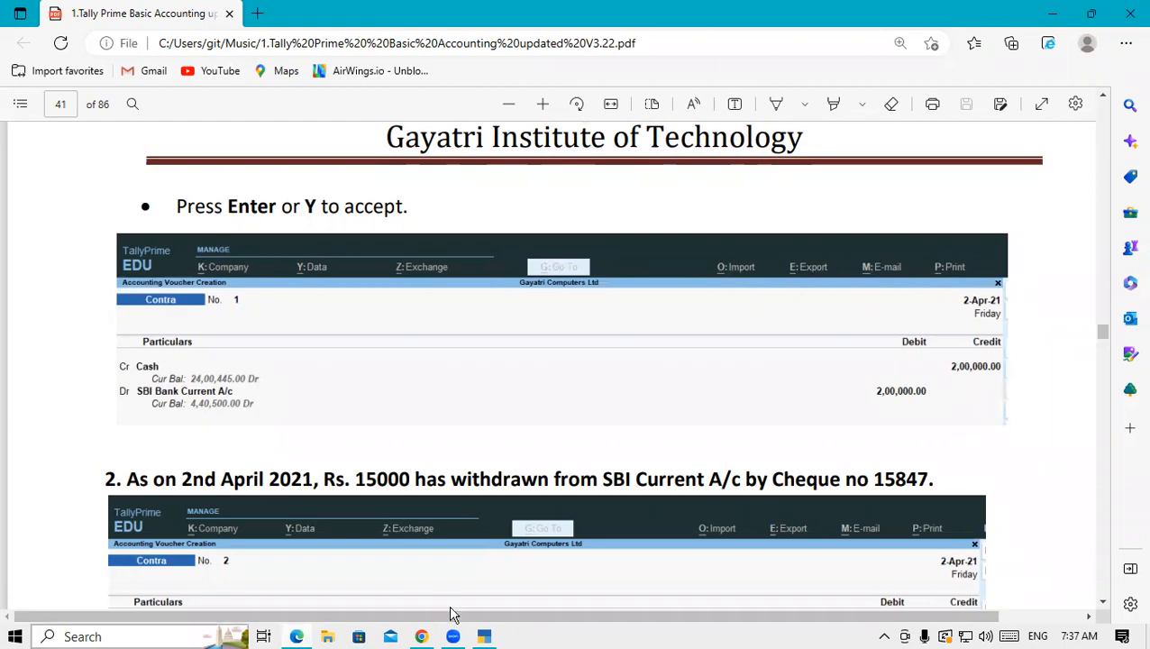
In the TallyPrime contra voucher, credit Current A/c at SBI Bank with 15000, checking the amount against the PDF example
{"action": "left_click", "coordinate": [485, 637]}
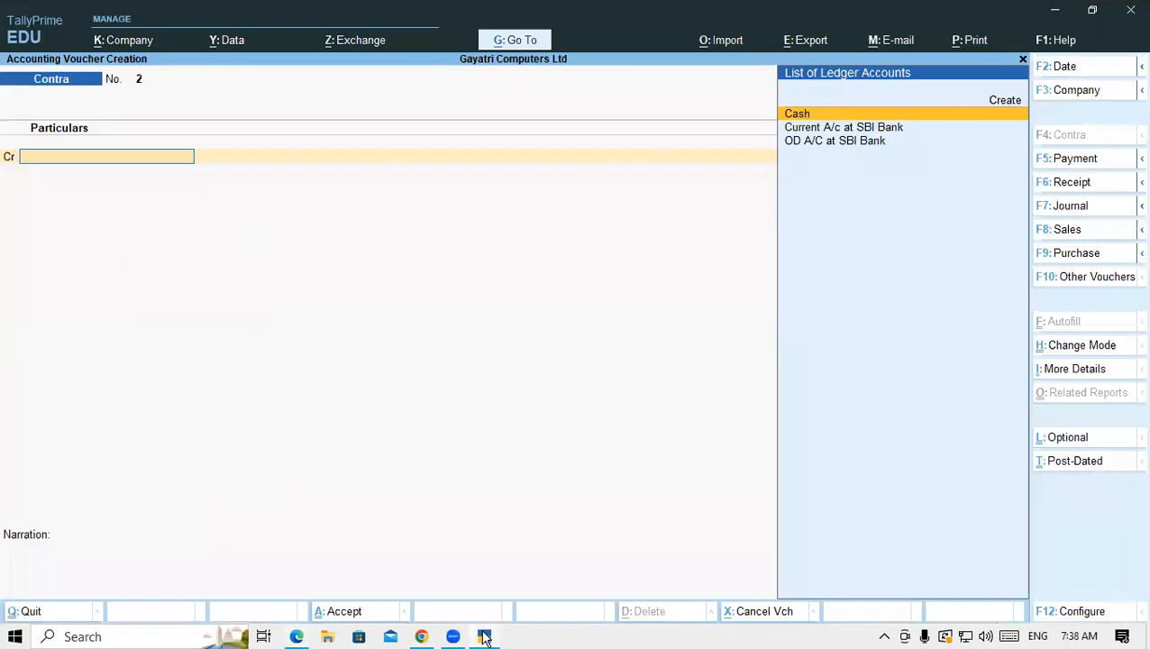
{"action": "type", "text": "Sbi"}
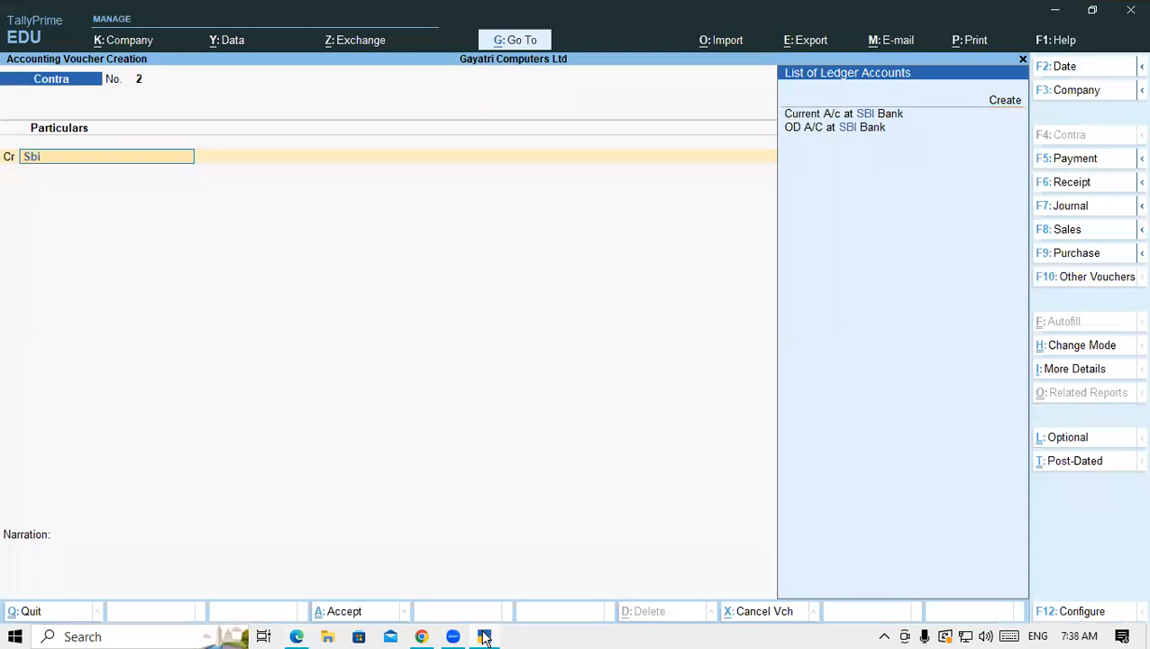
{"action": "key", "text": "Return"}
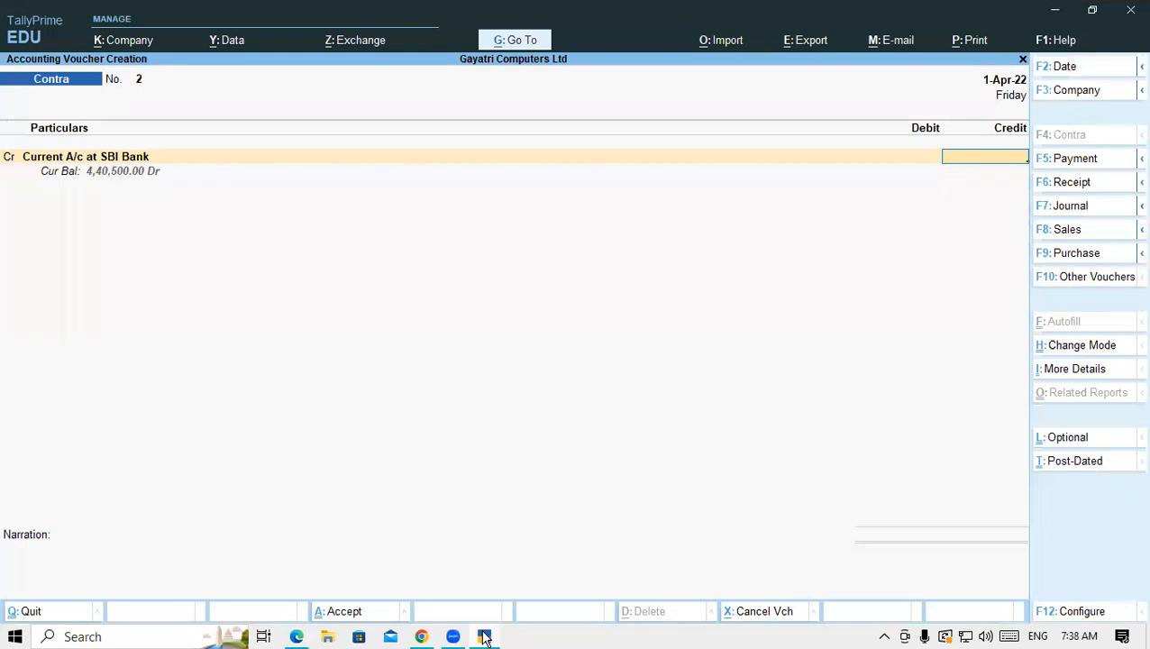
{"action": "left_click", "coordinate": [299, 636]}
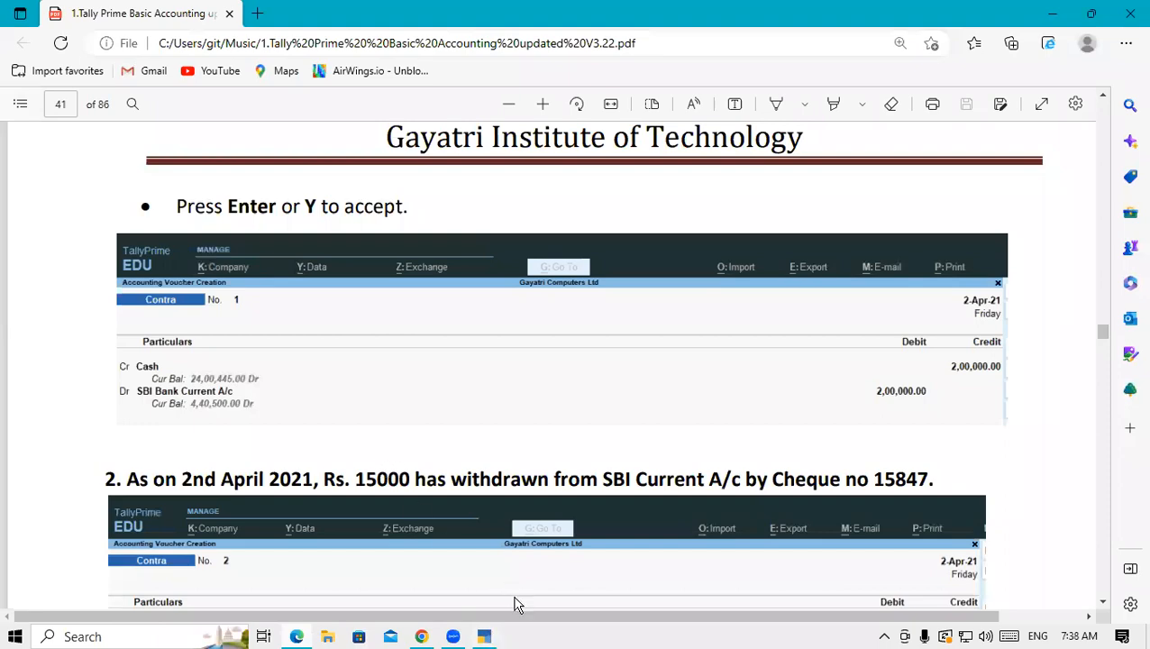
{"action": "left_click", "coordinate": [490, 633]}
{"action": "type", "text": "15000"}
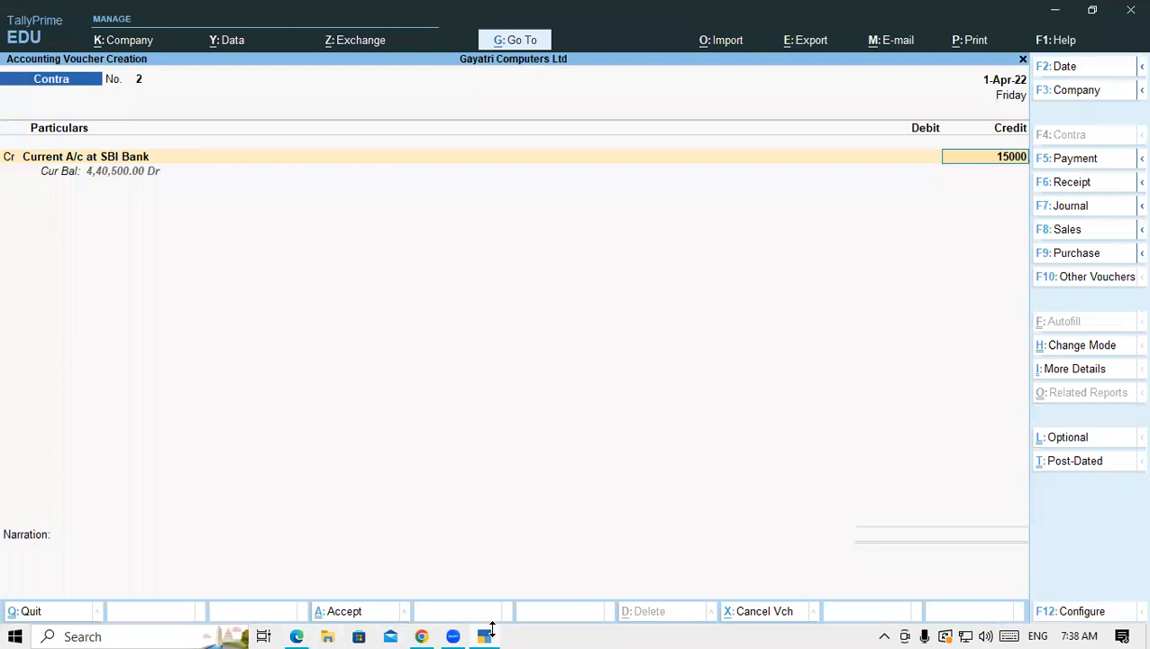
Allocate the 15,000 bank credit as a cheque with cheque range Not Applicable and instrument number 15847, keeping the default date
{"action": "key", "text": "Return"}
{"action": "key", "text": "Return"}
{"action": "key", "text": "Return"}
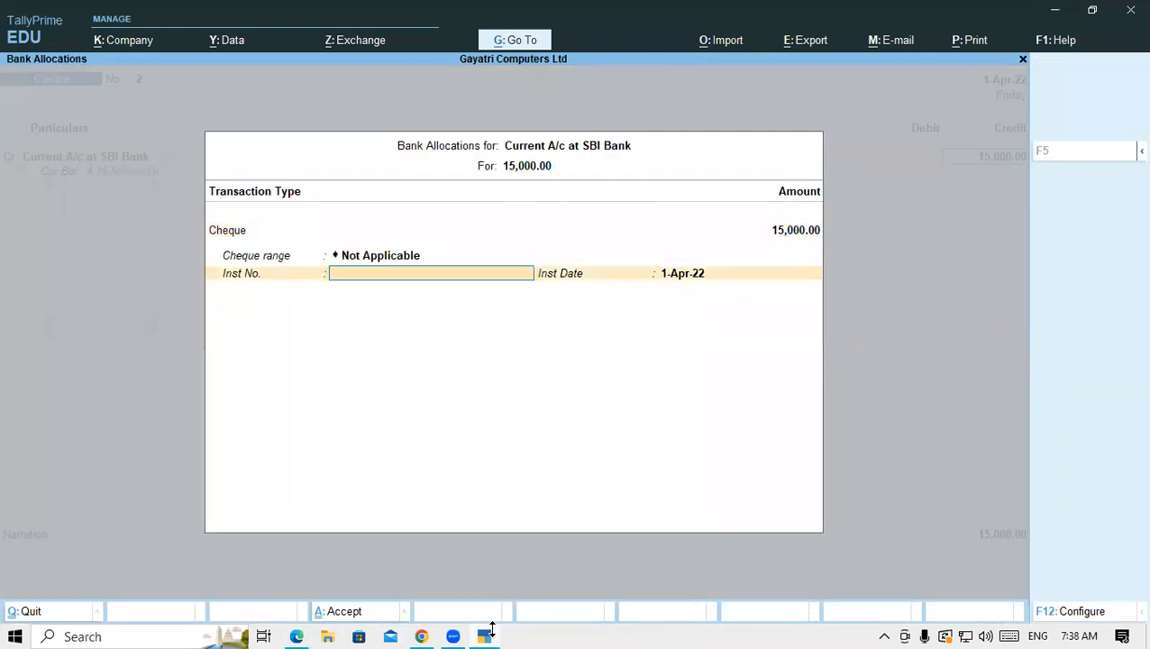
{"action": "type", "text": "1587"}
{"action": "key", "text": "BackSpace"}
{"action": "type", "text": "47"}
{"action": "key", "text": "Return"}
{"action": "key", "text": "Return"}
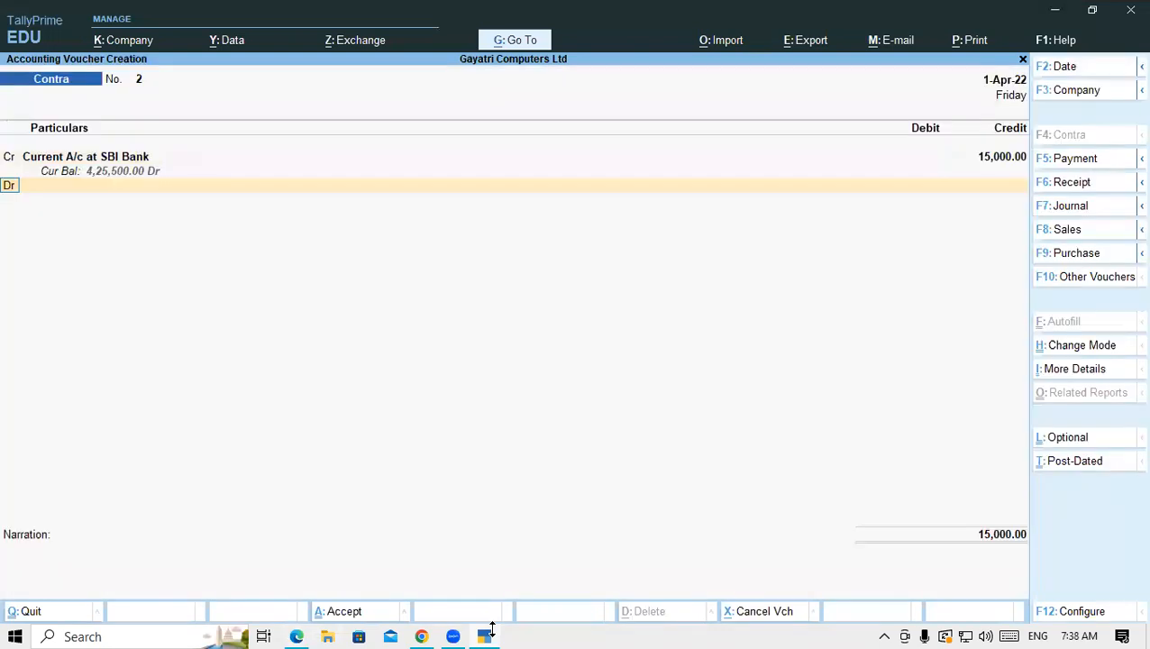
Debit Cash with 15,000 after checking the PDF example, and save the contra voucher without a narration
{"action": "key", "text": "Return"}
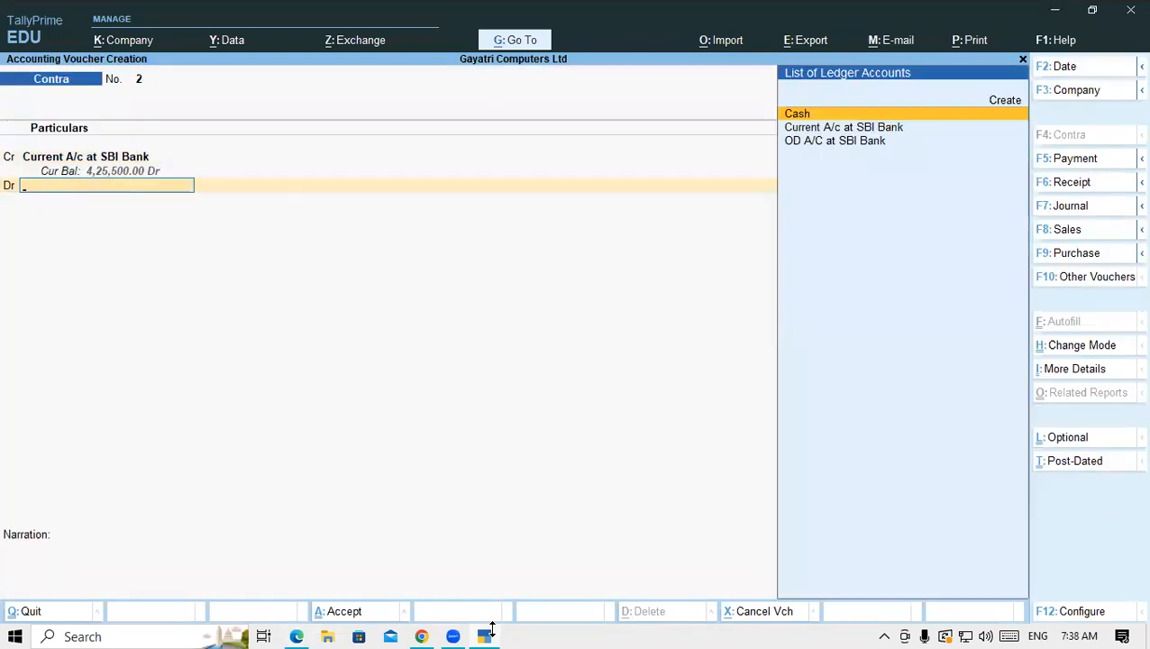
{"action": "type", "text": "Cas"}
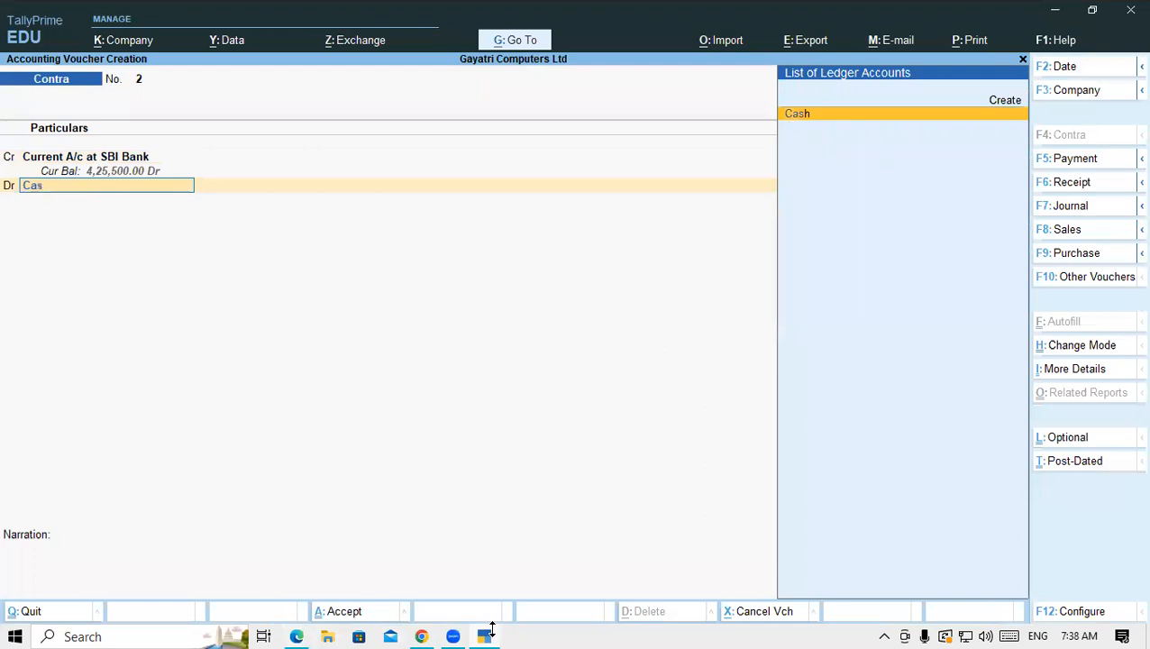
{"action": "left_click", "coordinate": [298, 636]}
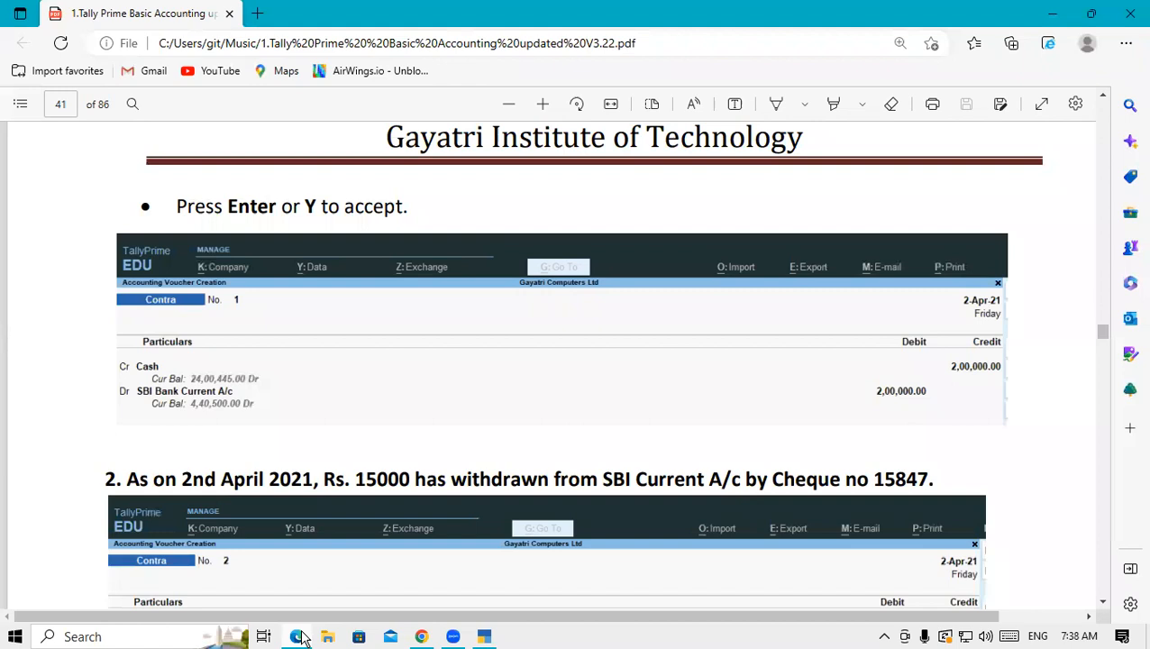
{"action": "scroll", "coordinate": [487, 618], "scroll_direction": "down", "scroll_amount": 3}
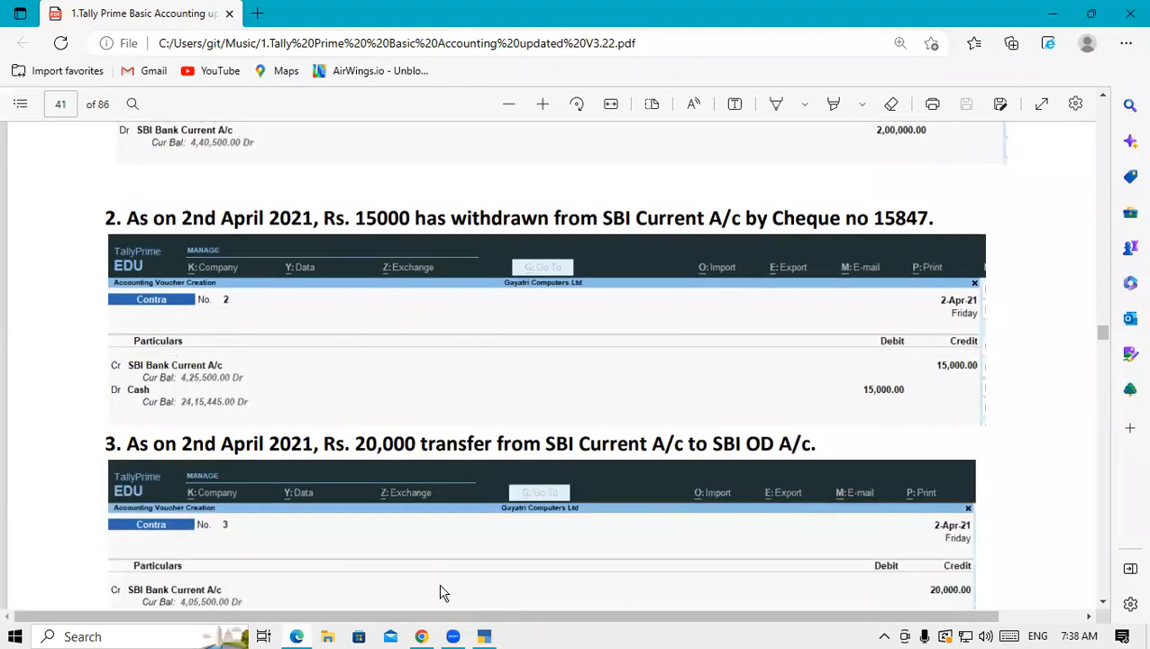
{"action": "left_click", "coordinate": [485, 637]}
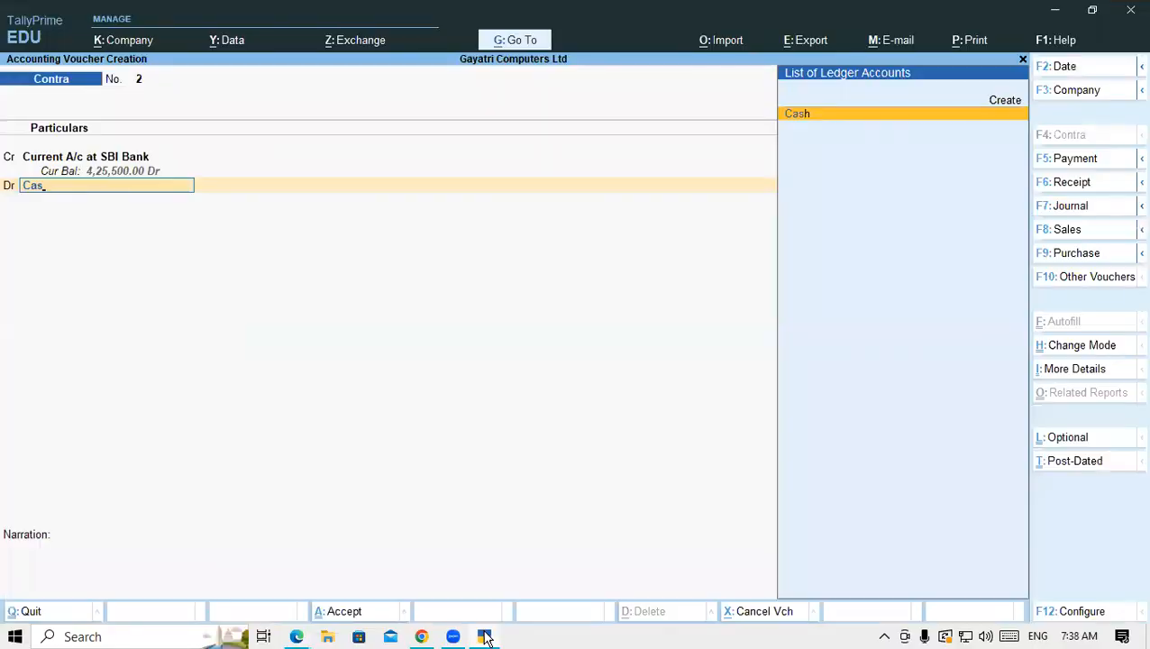
{"action": "key", "text": "Return"}
{"action": "key", "text": "Return"}
{"action": "key", "text": "Return"}
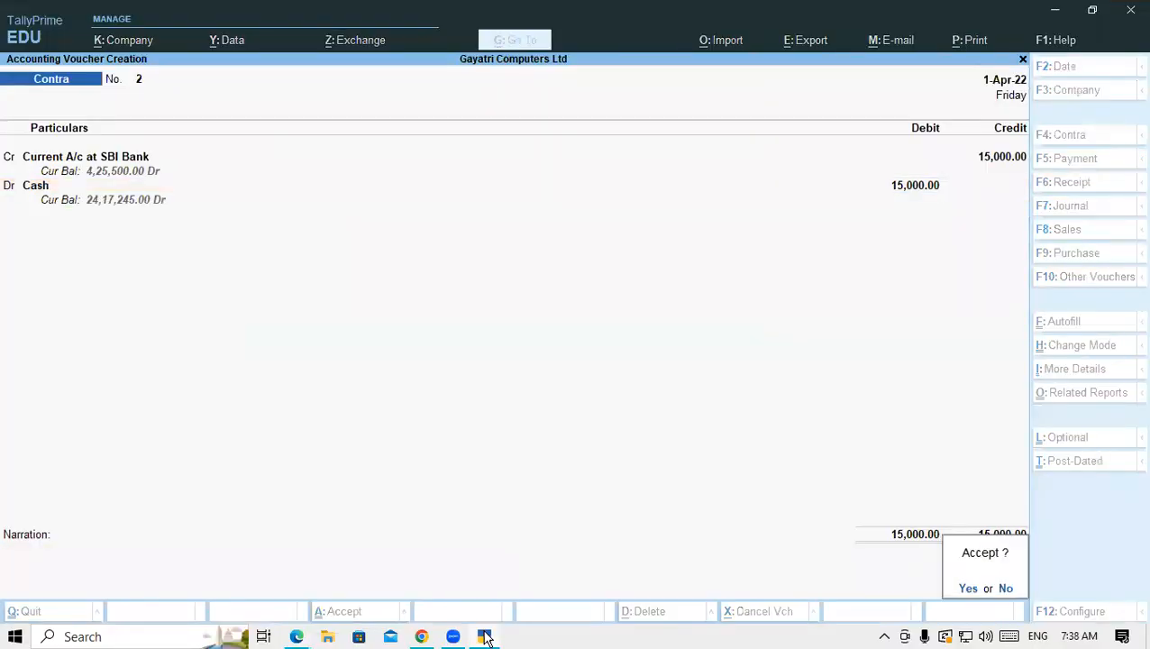
{"action": "key", "text": "y"}
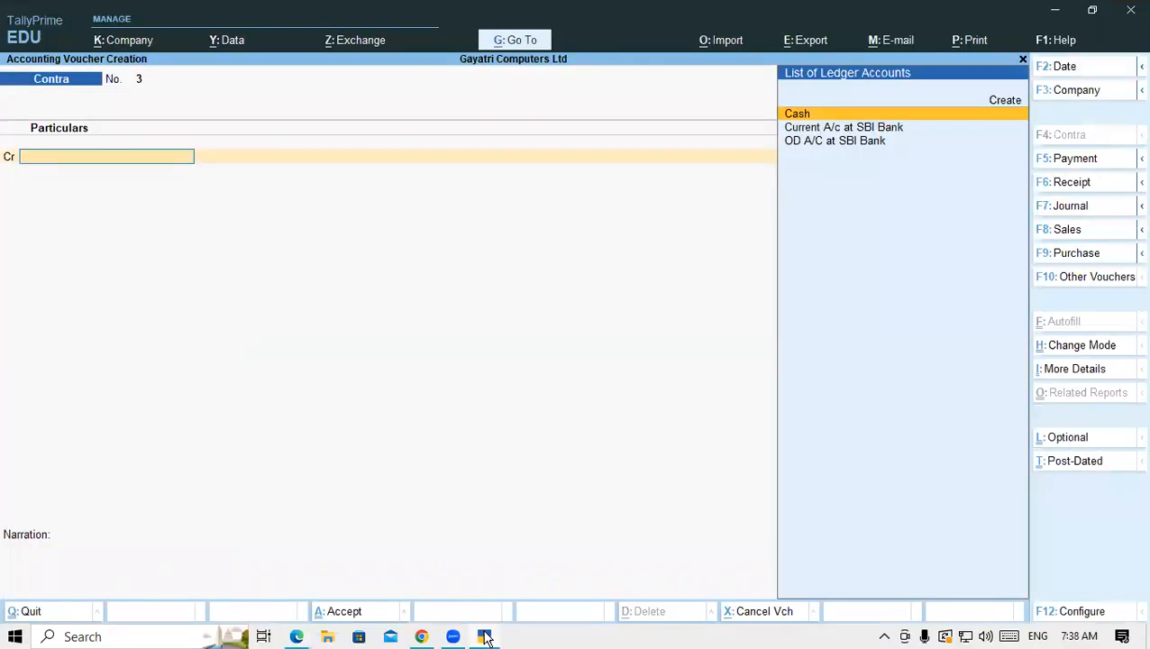
Read the PDF's SBI Current to SBI OD transfer example and credit Current A/c at SBI Bank with 20000 in TallyPrime
{"action": "left_click", "coordinate": [296, 636]}
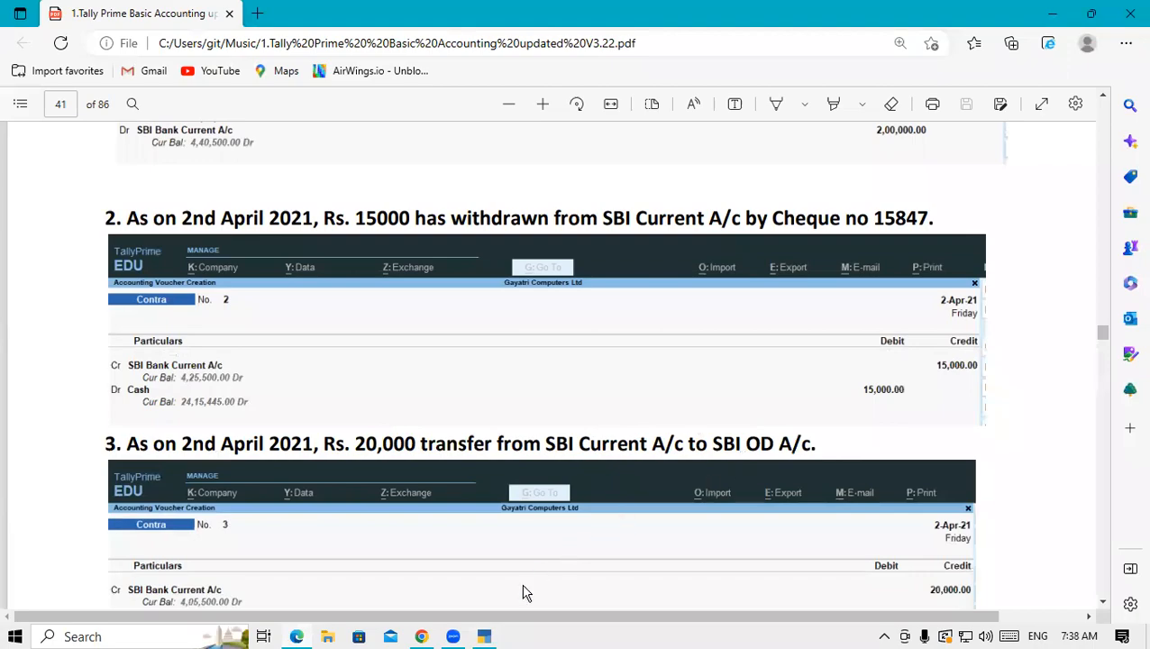
{"action": "left_click", "coordinate": [484, 636]}
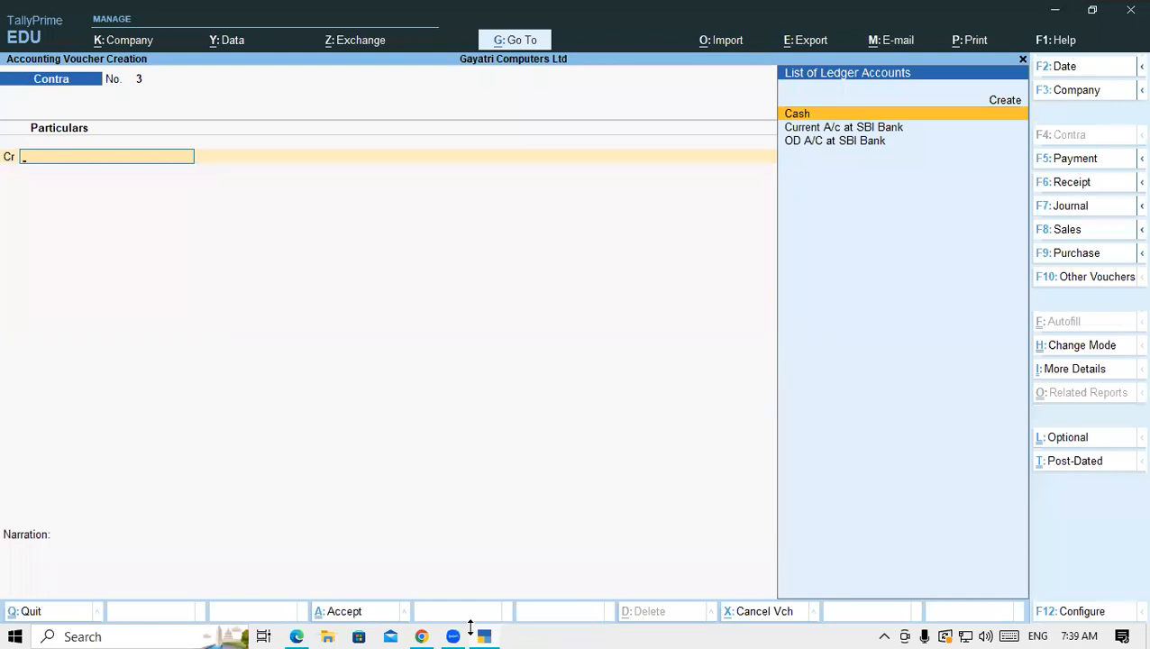
{"action": "key", "text": "Down"}
{"action": "key", "text": "Return"}
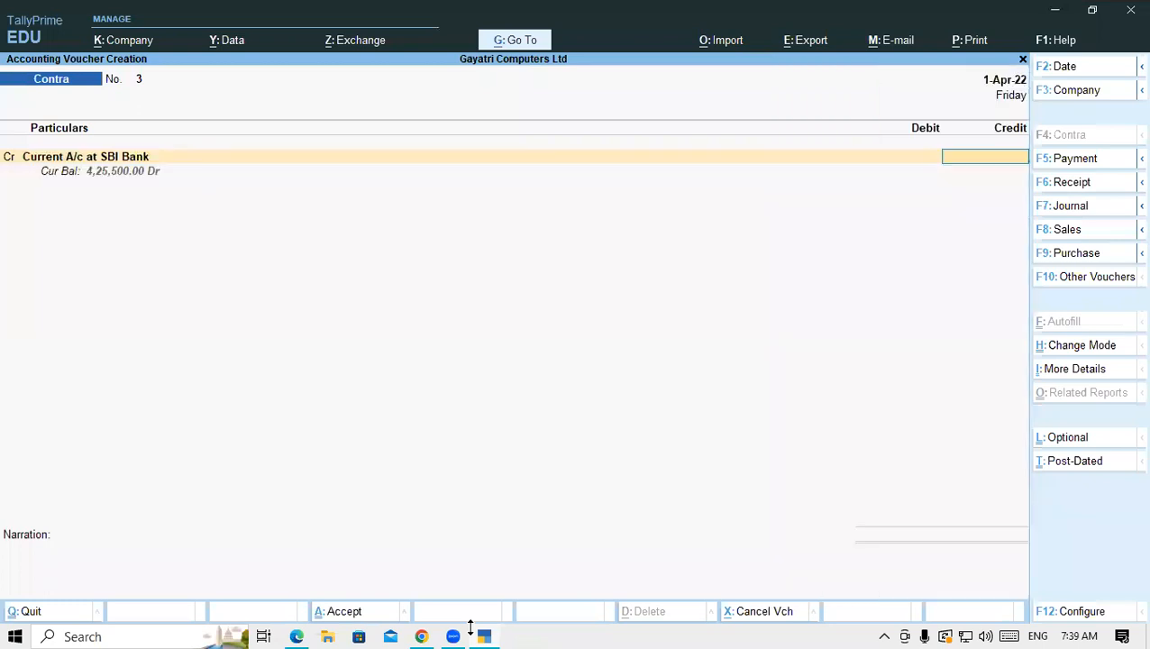
{"action": "type", "text": "20000"}
{"action": "key", "text": "Return"}
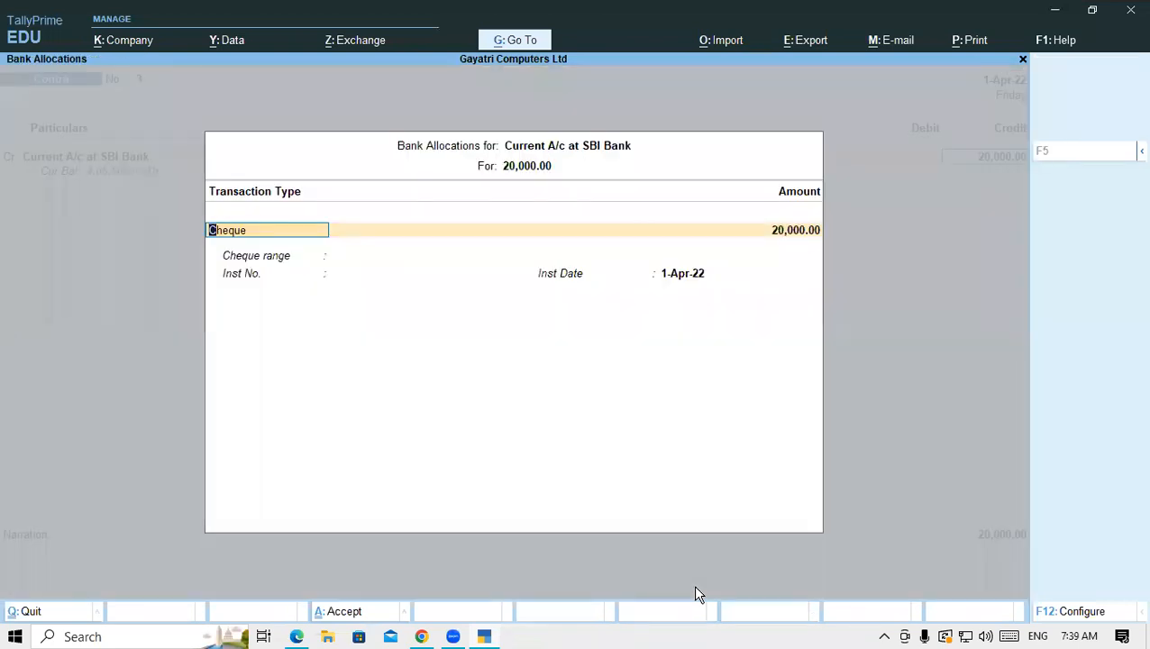
Allocate the 20,000 credit as a cheque with range Not Applicable, leaving the instrument number blank
{"action": "key", "text": "Return"}
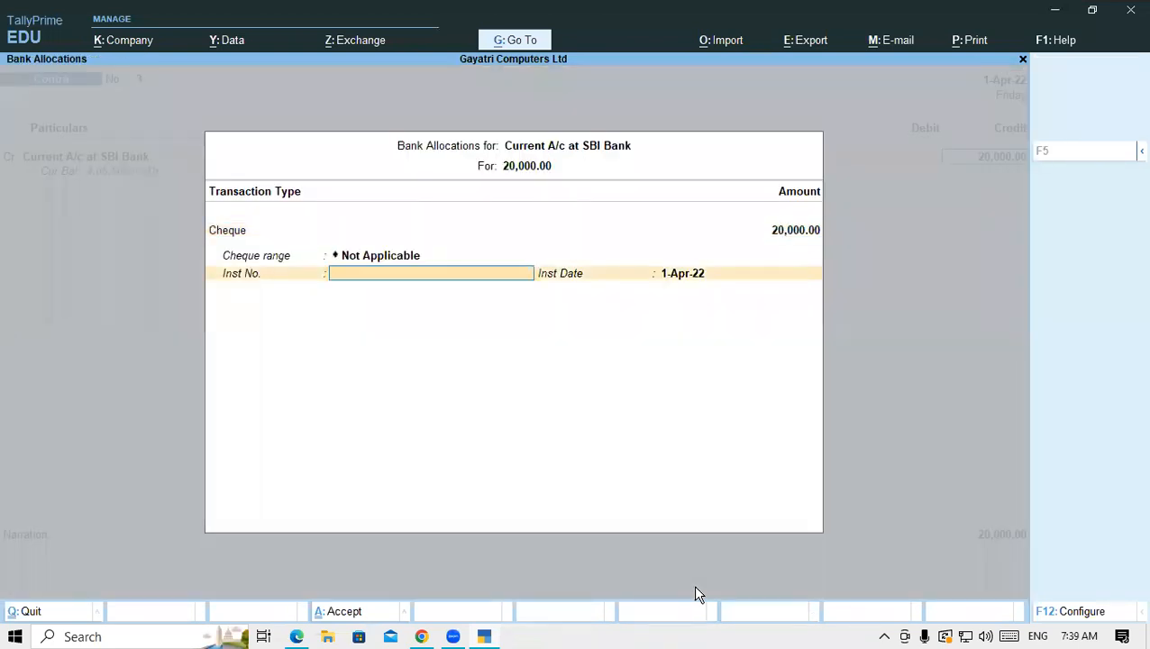
{"action": "key", "text": "Return"}
{"action": "key", "text": "Return"}
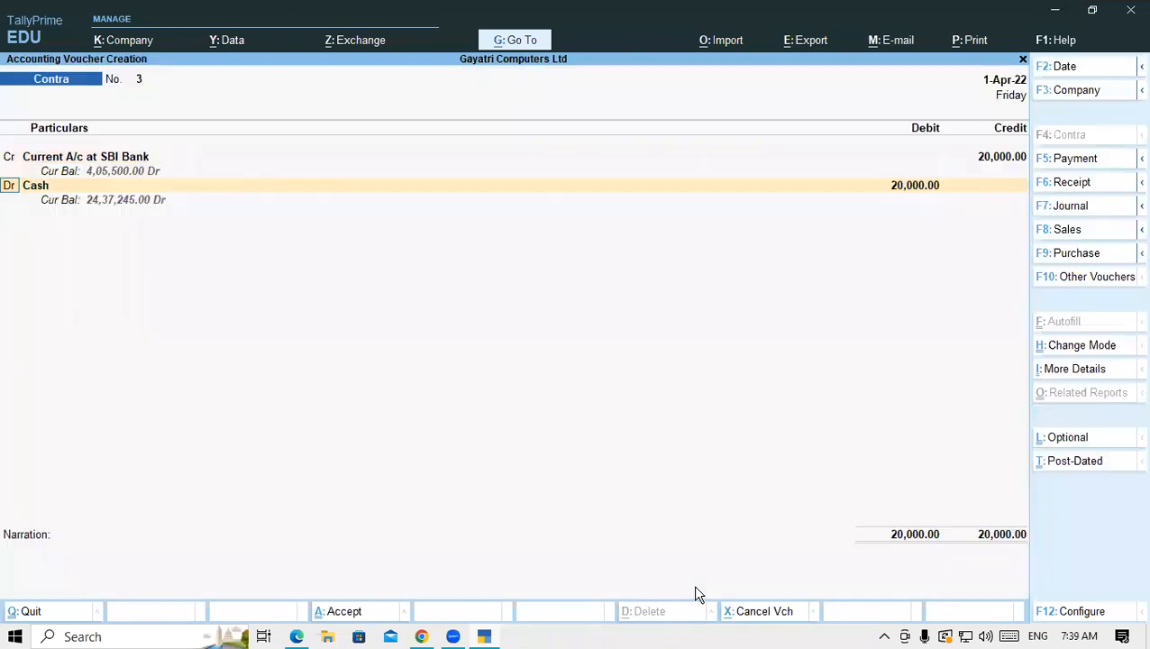
Debit OD A/C at SBI Bank with 20,000 and compare the entry with the PDF's SBI Current to SBI OD transfer example
{"action": "key", "text": "Return"}
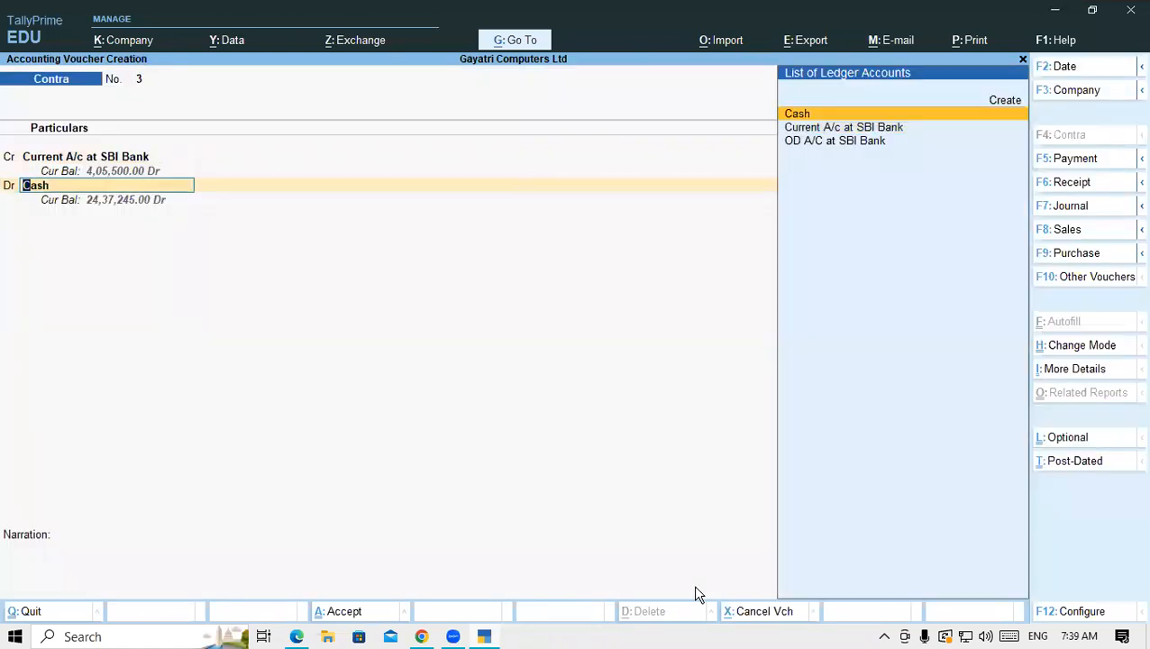
{"action": "key", "text": "Down"}
{"action": "key", "text": "Down"}
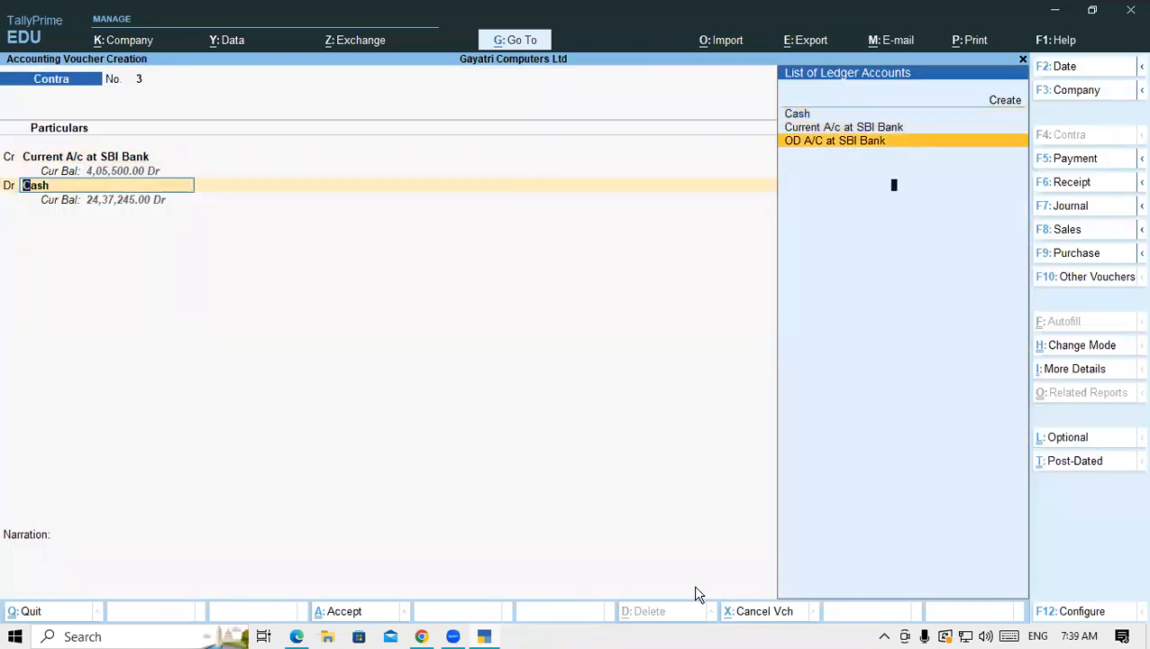
{"action": "key", "text": "Return"}
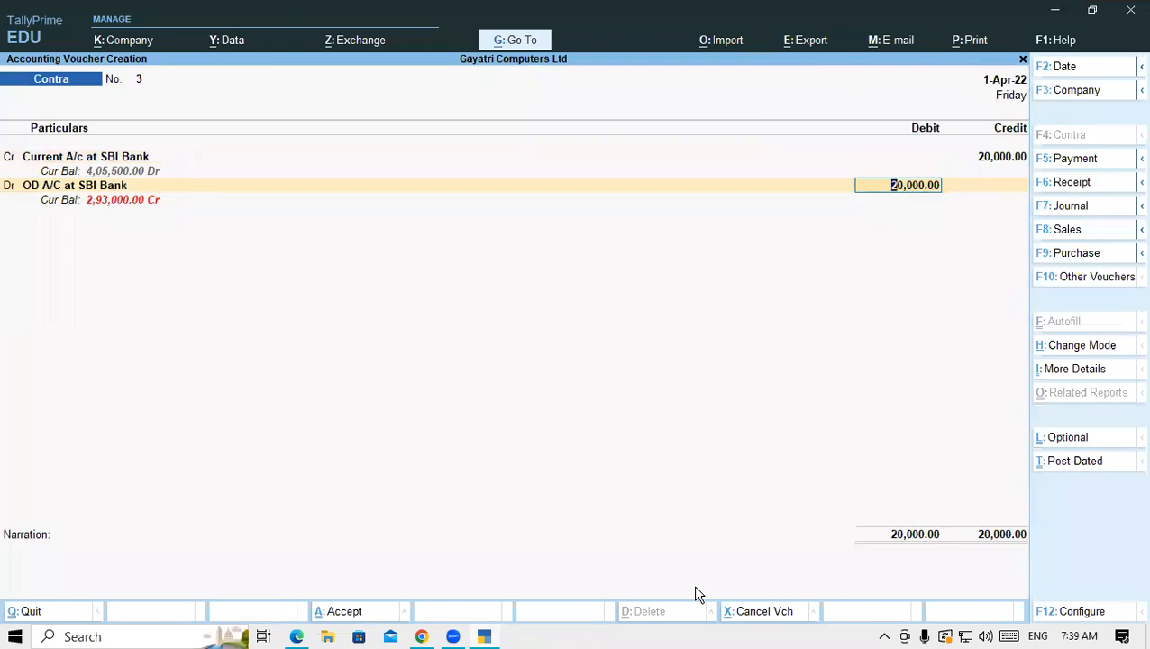
{"action": "left_click", "coordinate": [299, 637]}
{"action": "scroll", "coordinate": [244, 574], "scroll_direction": "up", "scroll_amount": 3}
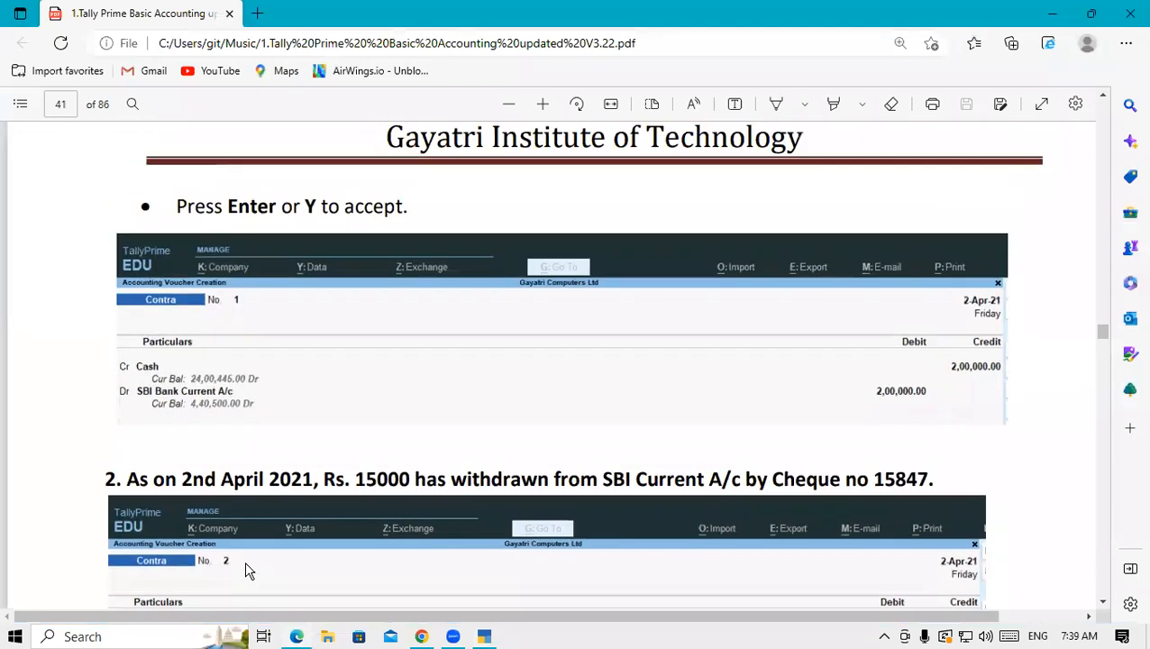
{"action": "scroll", "coordinate": [245, 566], "scroll_direction": "down", "scroll_amount": 4}
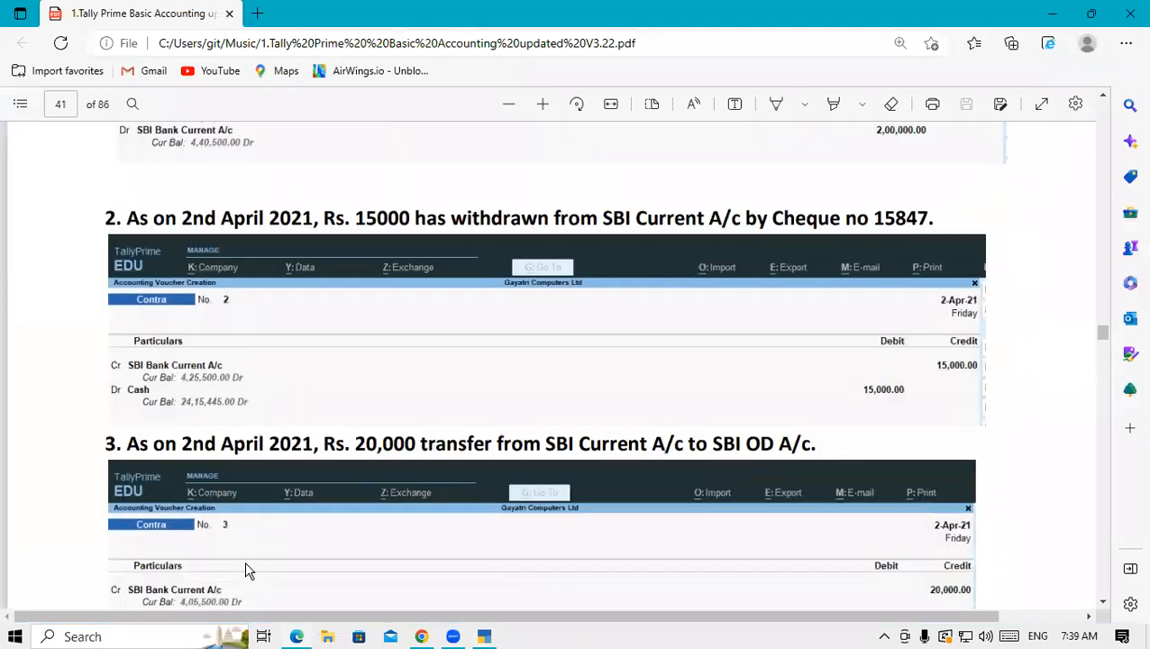
{"action": "scroll", "coordinate": [244, 560], "scroll_direction": "down", "scroll_amount": 1}
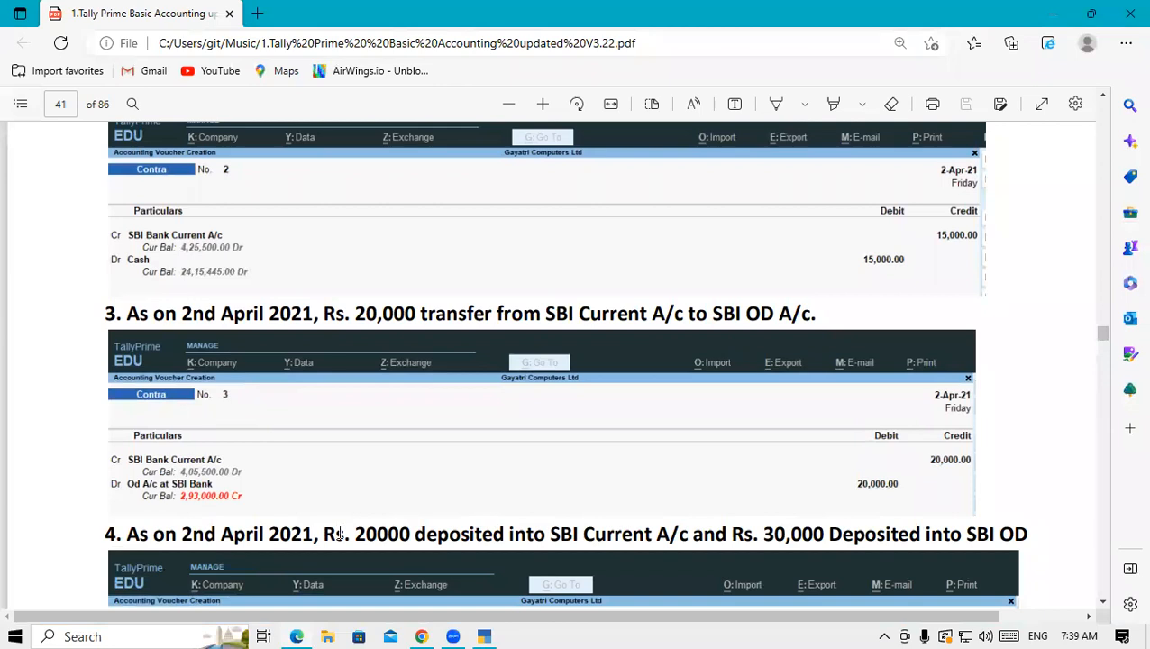
{"action": "left_click", "coordinate": [484, 637]}
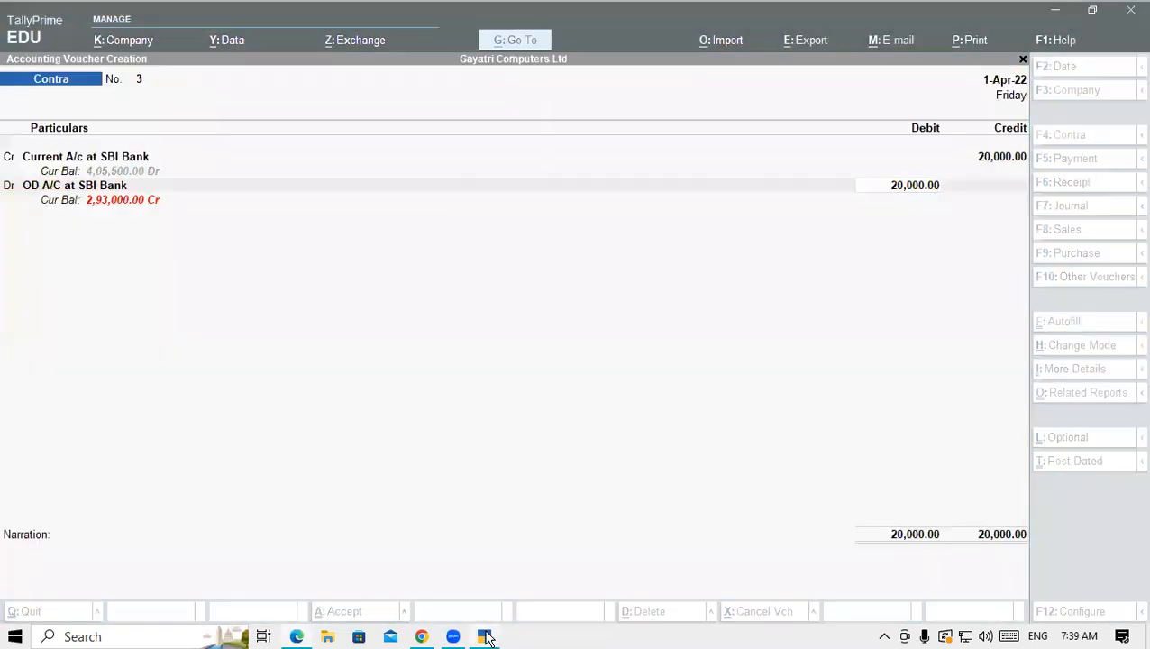
Allocate the 20,000 OD debit as Cheque/DD with instrument number and bank name blank, and save the contra voucher without a narration
{"action": "key", "text": "Return"}
{"action": "key", "text": "Return"}
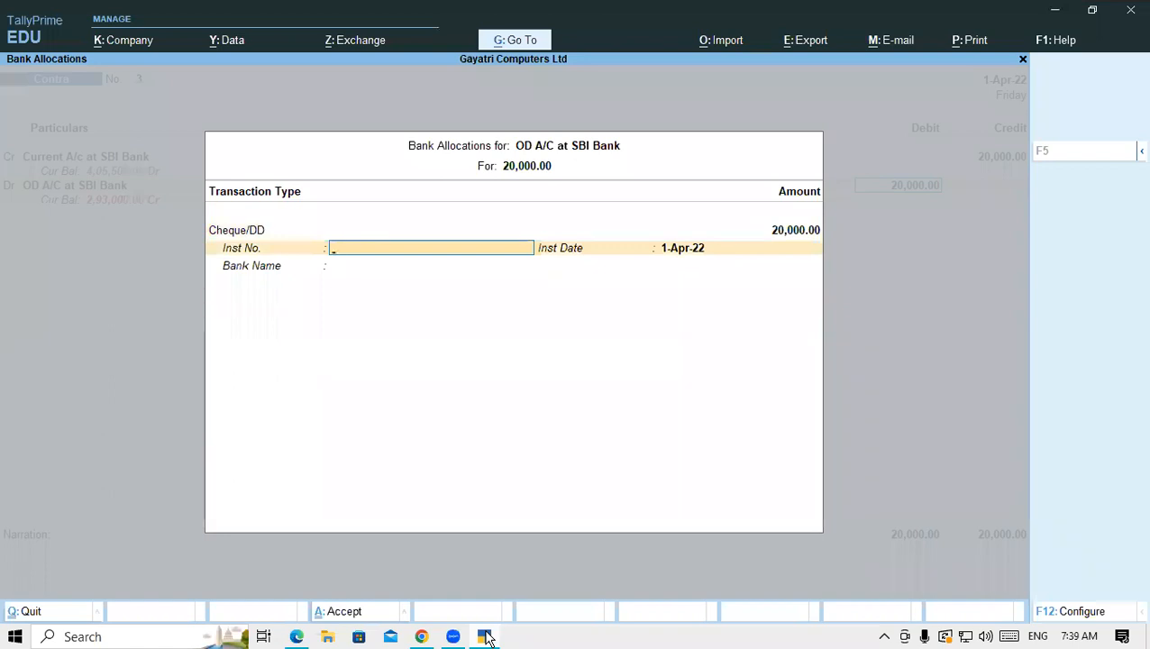
{"action": "key", "text": "Return"}
{"action": "key", "text": "Return"}
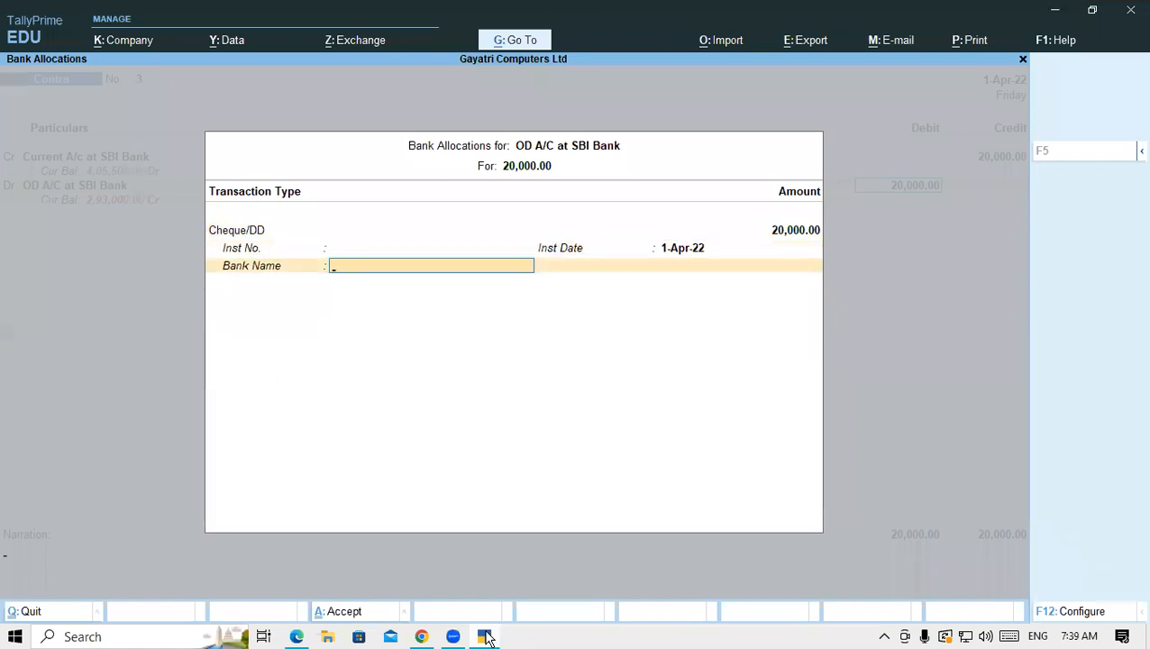
{"action": "key", "text": "Return"}
{"action": "key", "text": "Return"}
{"action": "key", "text": "Return"}
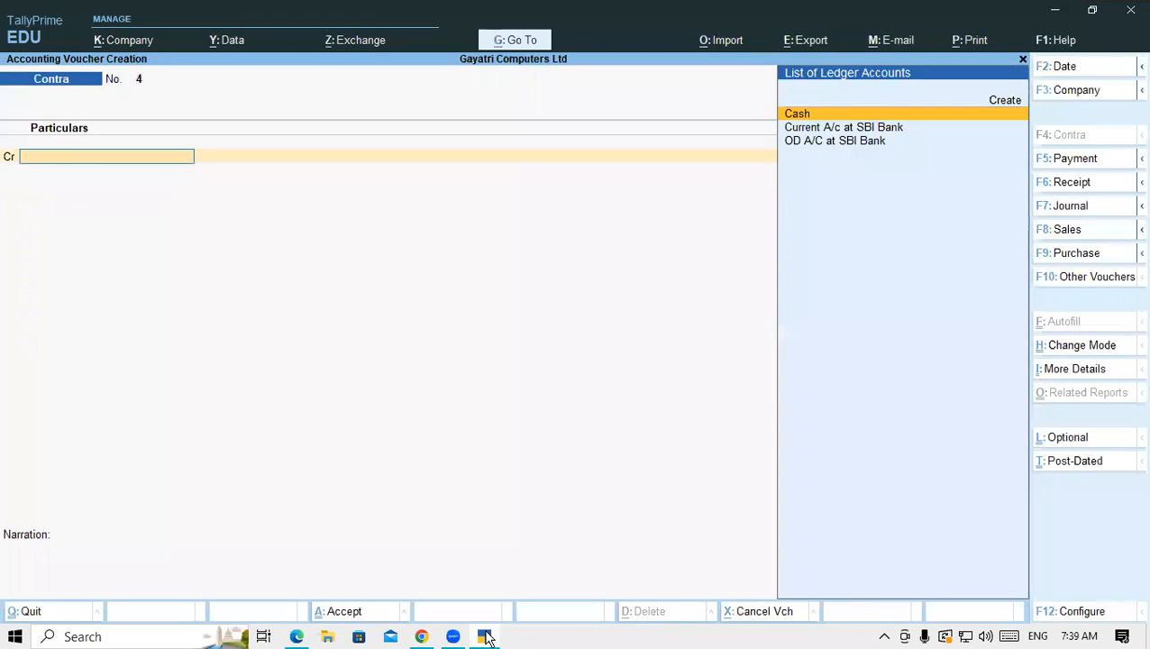
Read the PDF's fourth contra example with deposits into SBI Current and SBI OD, and credit Cash with 50000 in TallyPrime
{"action": "left_click", "coordinate": [297, 636]}
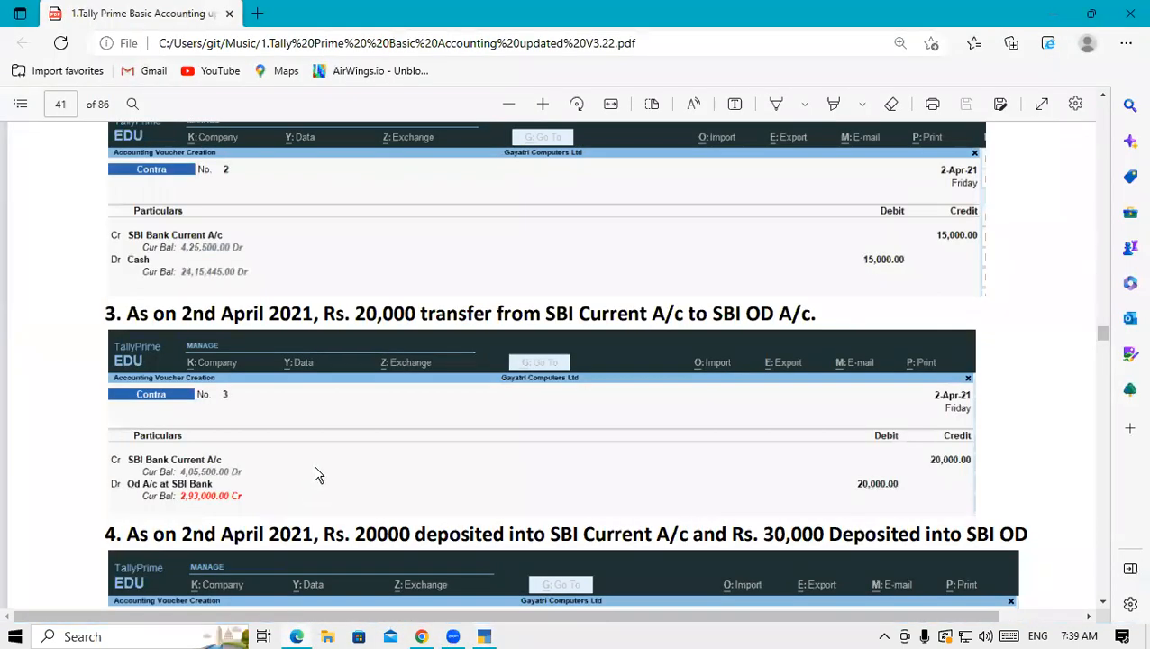
{"action": "scroll", "coordinate": [313, 464], "scroll_direction": "down", "scroll_amount": 5}
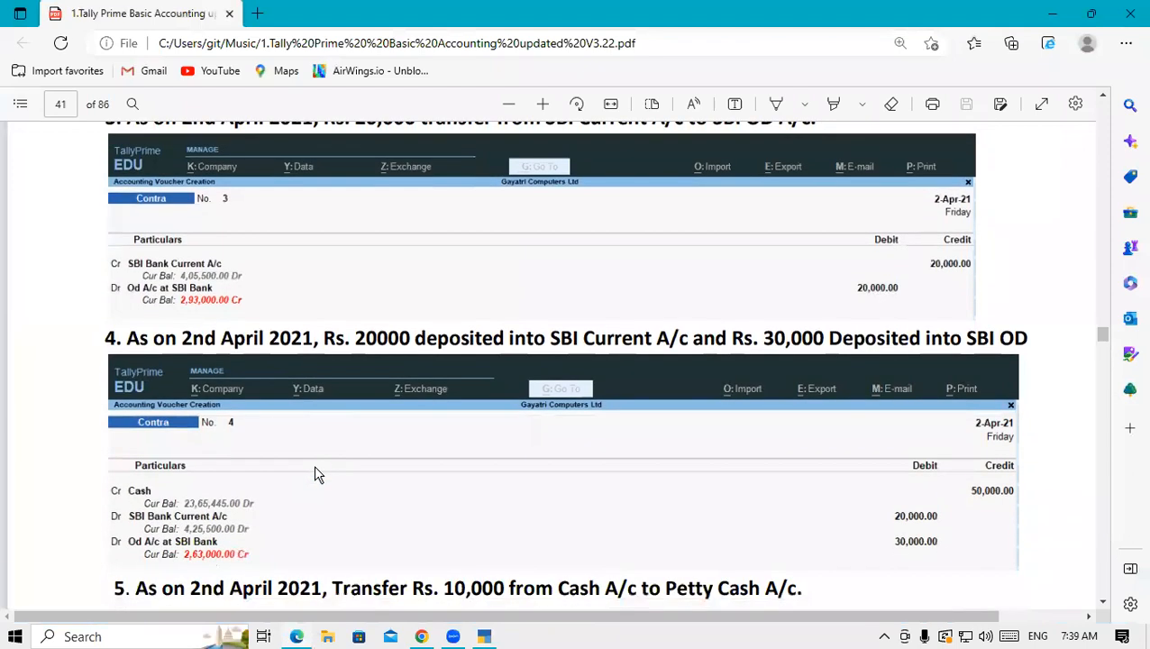
{"action": "scroll", "coordinate": [315, 468], "scroll_direction": "up", "scroll_amount": 3}
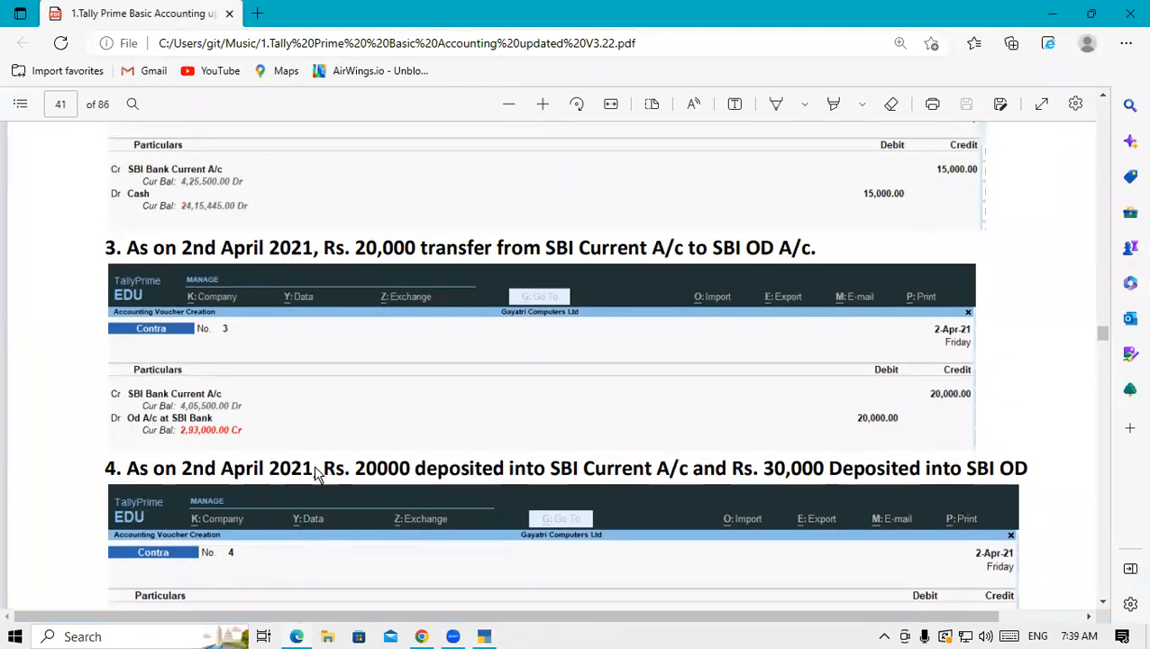
{"action": "scroll", "coordinate": [314, 464], "scroll_direction": "down", "scroll_amount": 2}
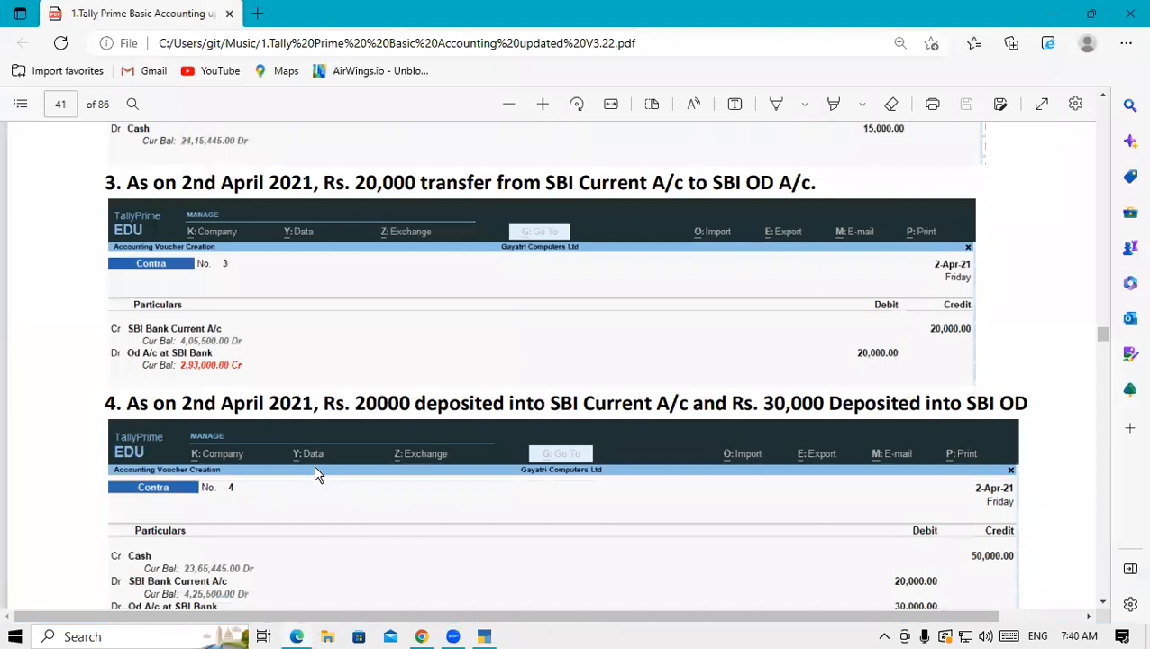
{"action": "scroll", "coordinate": [314, 471], "scroll_direction": "up", "scroll_amount": 2}
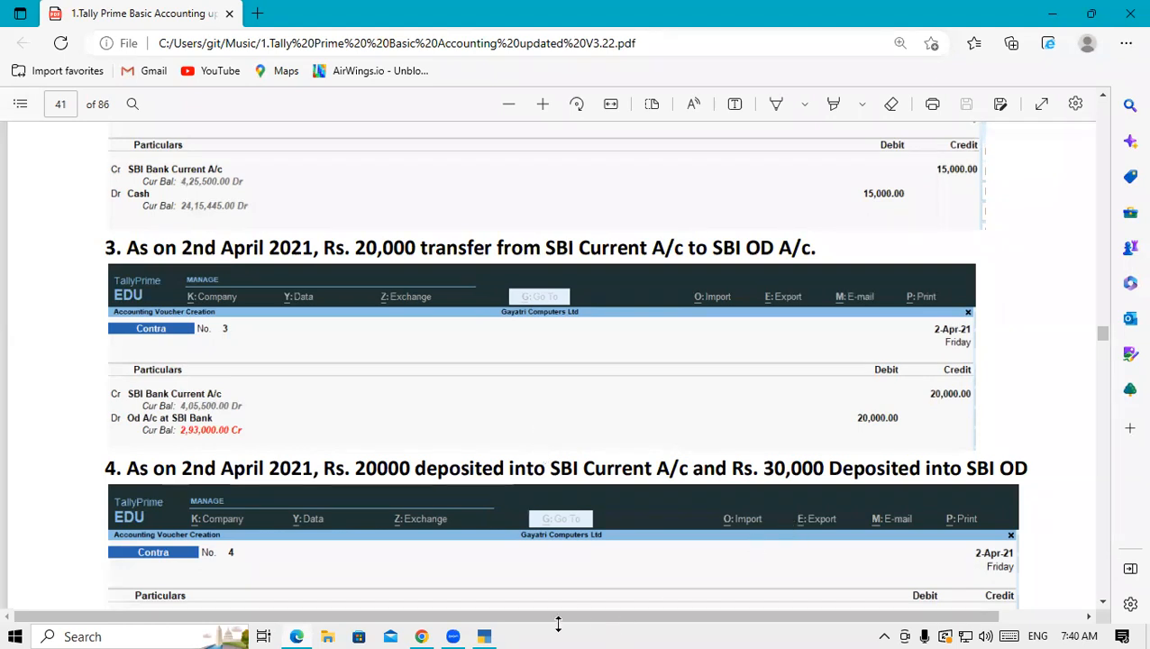
{"action": "left_click", "coordinate": [484, 636]}
{"action": "type", "text": "cash"}
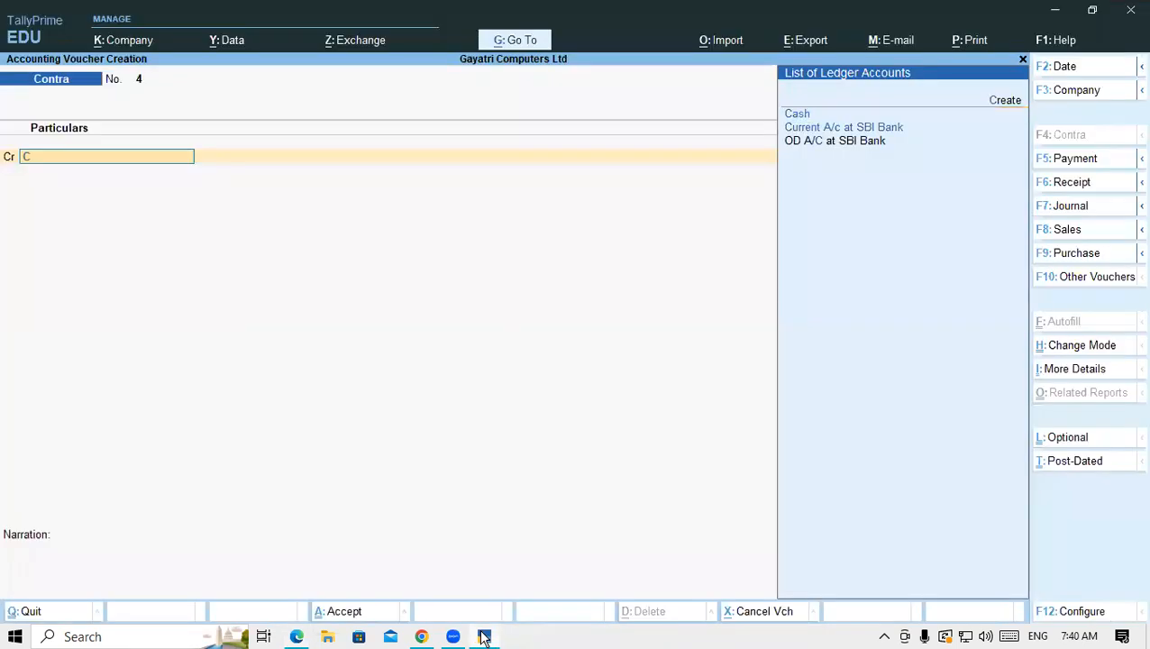
{"action": "key", "text": "Return"}
{"action": "type", "text": "50,000"}
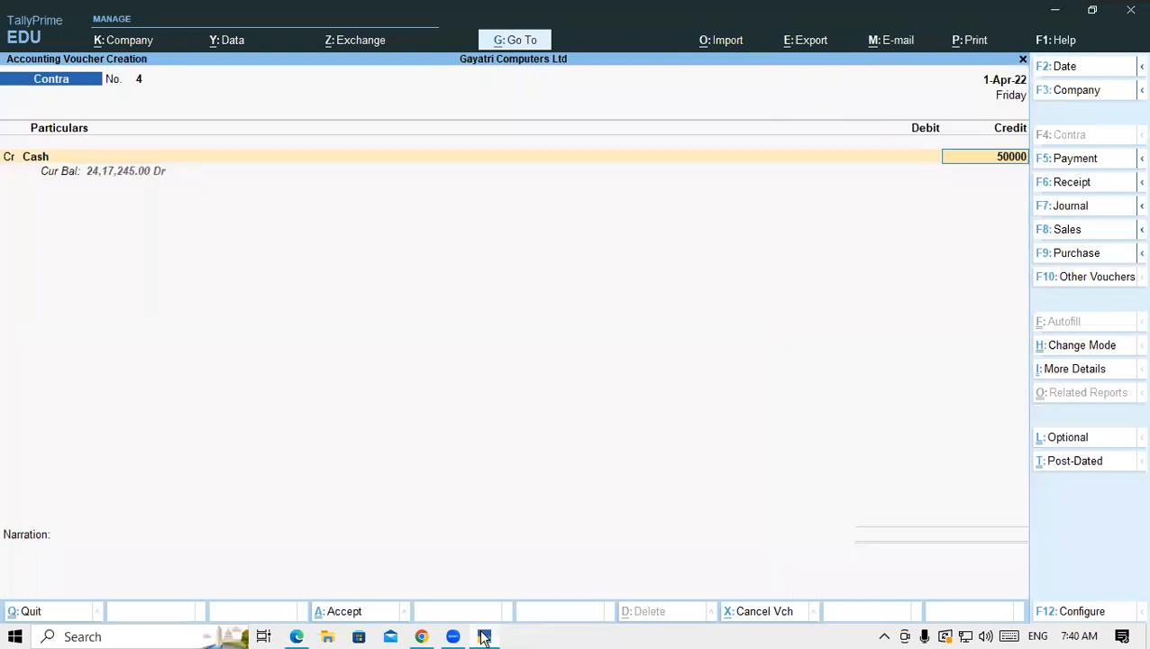
{"action": "key", "text": "Return"}
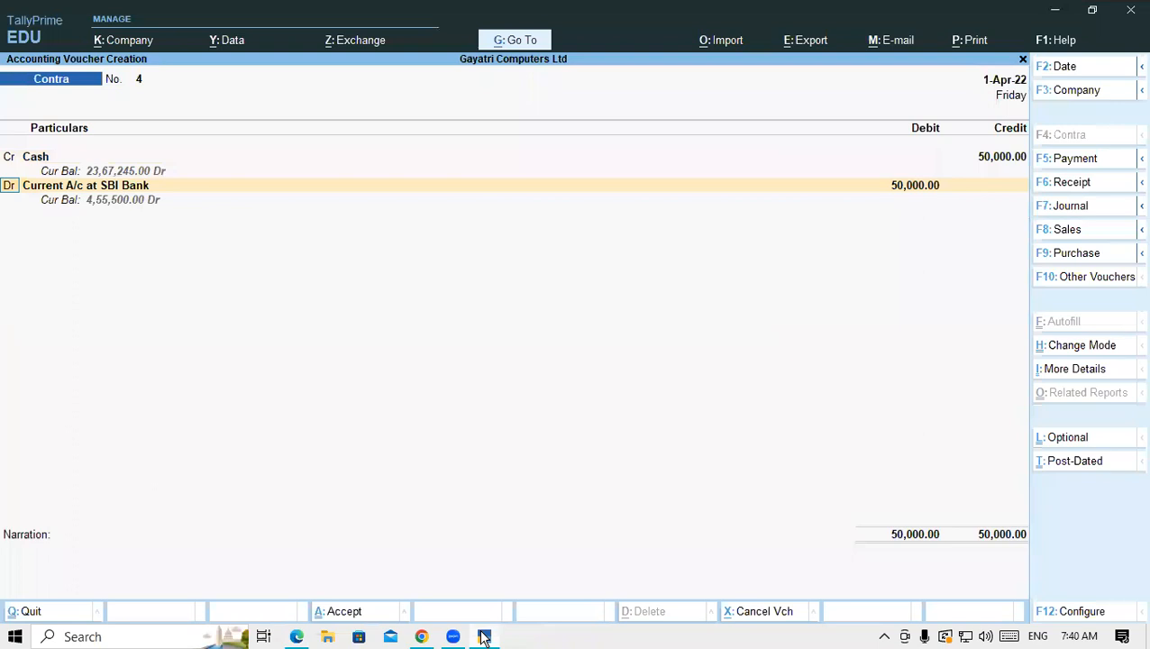
Debit Current A/c at SBI Bank with 20,000 after rechecking the deposit amount in the PDF example
{"action": "key", "text": "Return"}
{"action": "key", "text": "Return"}
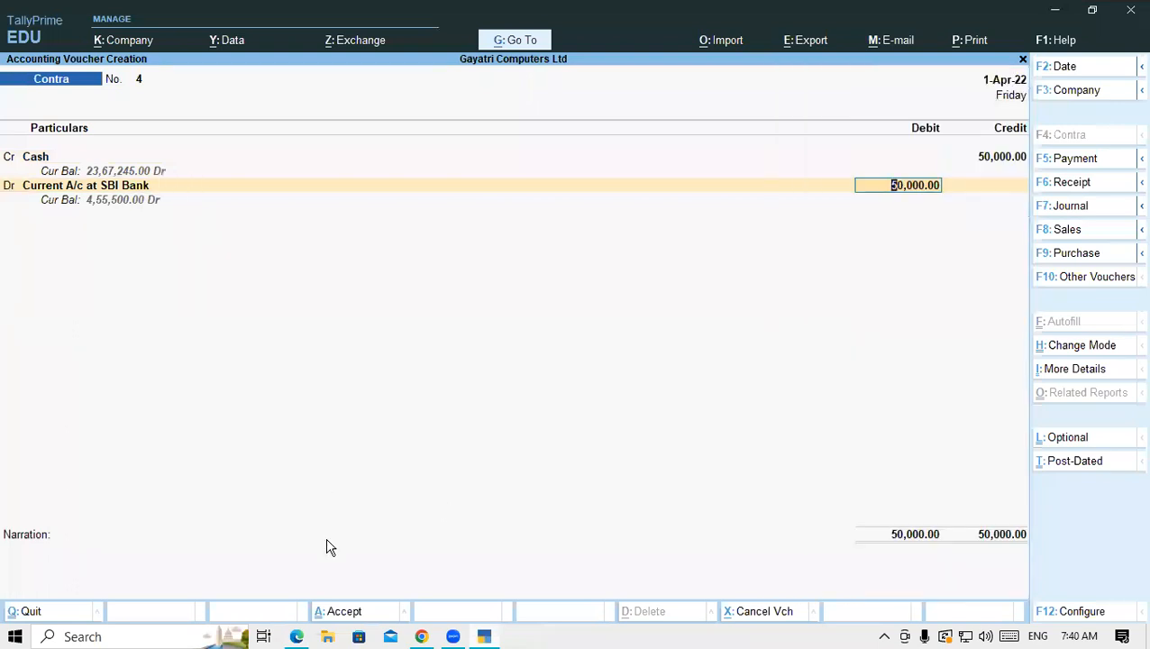
{"action": "left_click", "coordinate": [298, 638]}
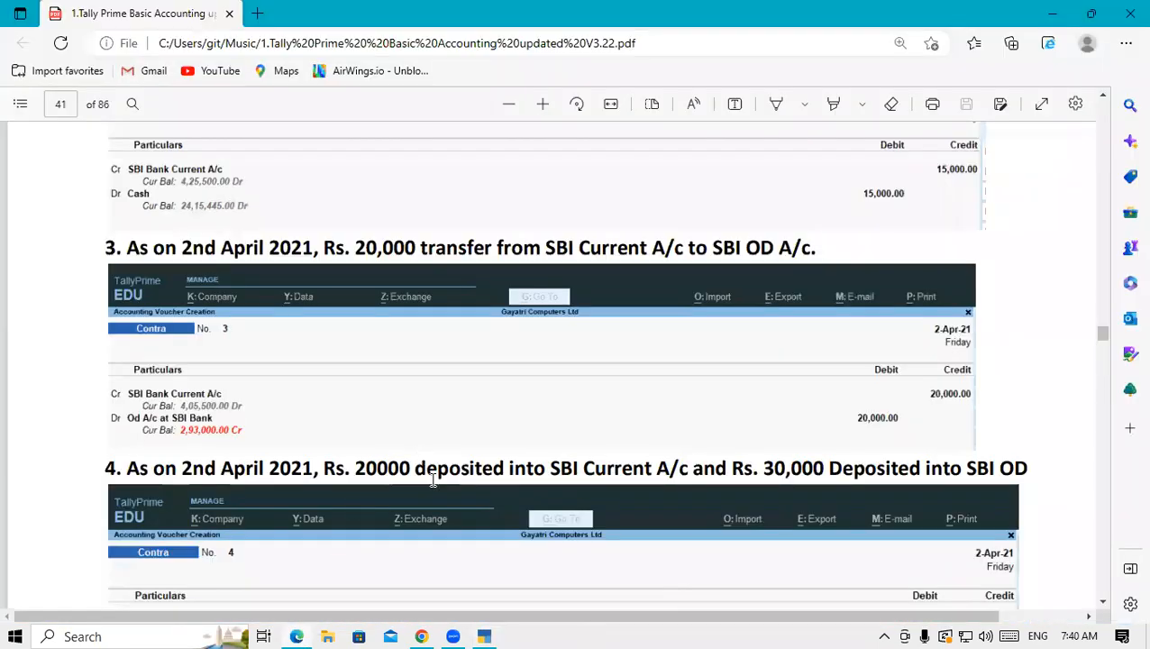
{"action": "left_click", "coordinate": [482, 634]}
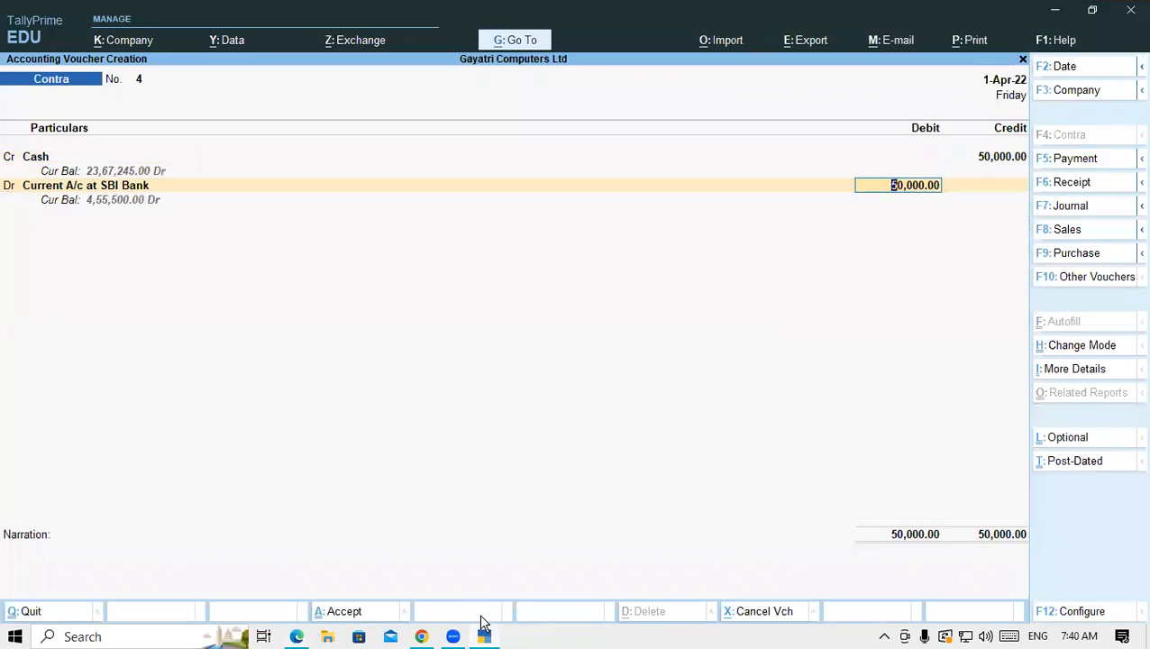
{"action": "type", "text": "20,000"}
{"action": "key", "text": "Return"}
Allocate the 20,000 deposit as cash with 10 notes of the 2000 denomination, leaving the bank name blank
{"action": "key", "text": "Return"}
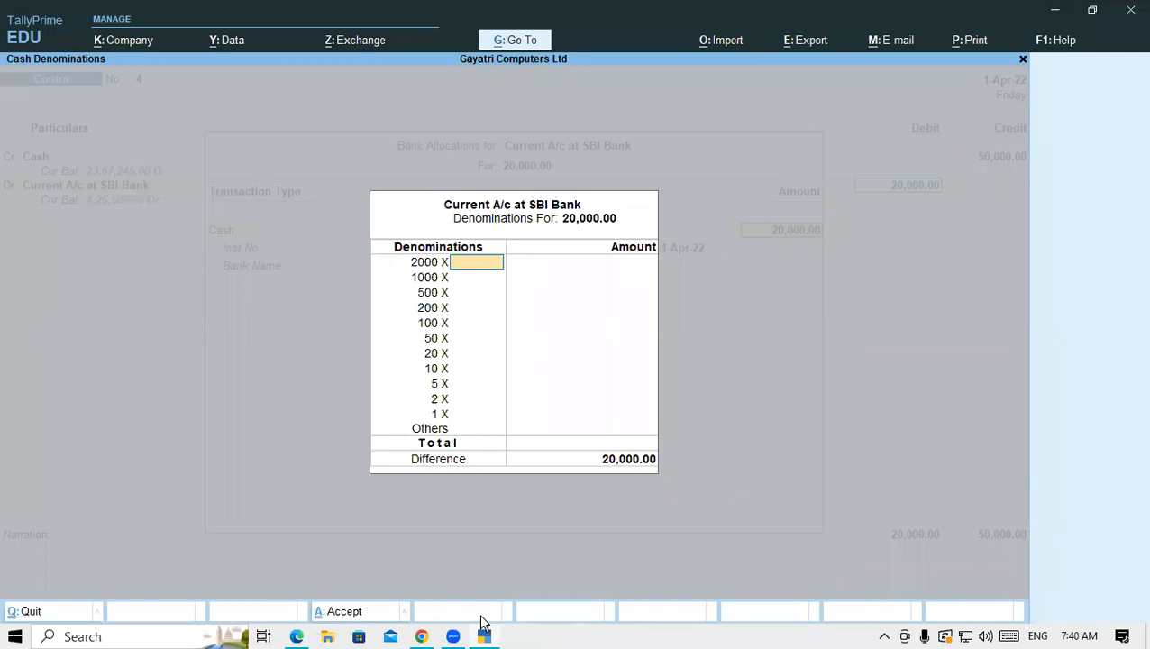
{"action": "type", "text": "10"}
{"action": "key", "text": "Return"}
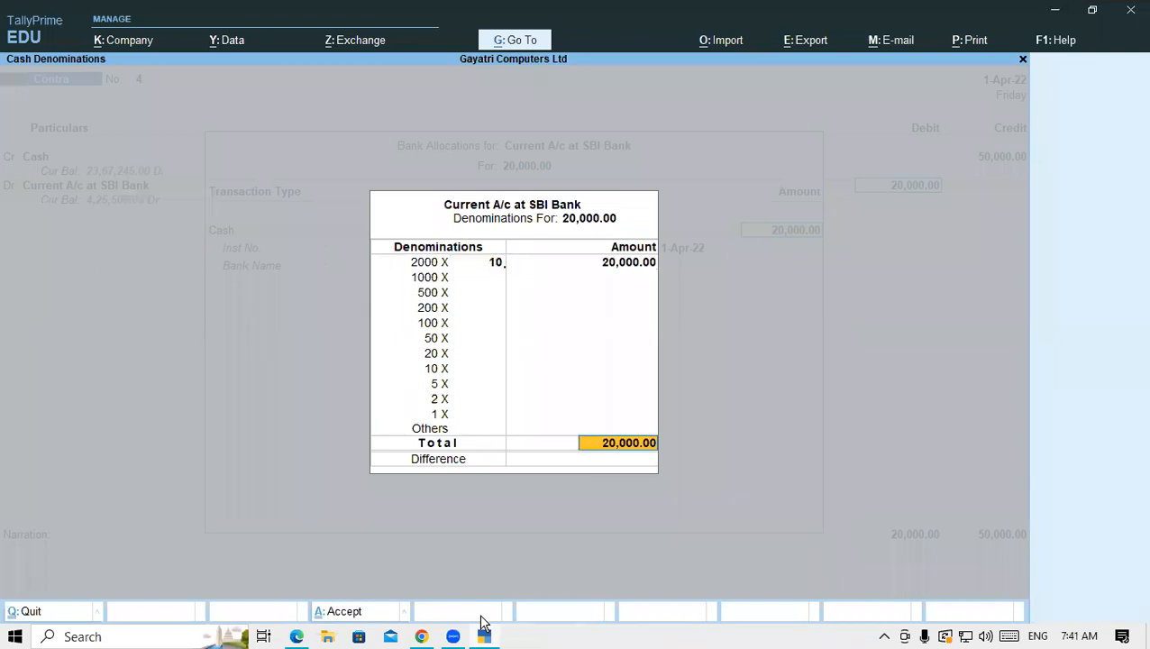
{"action": "key", "text": "Return"}
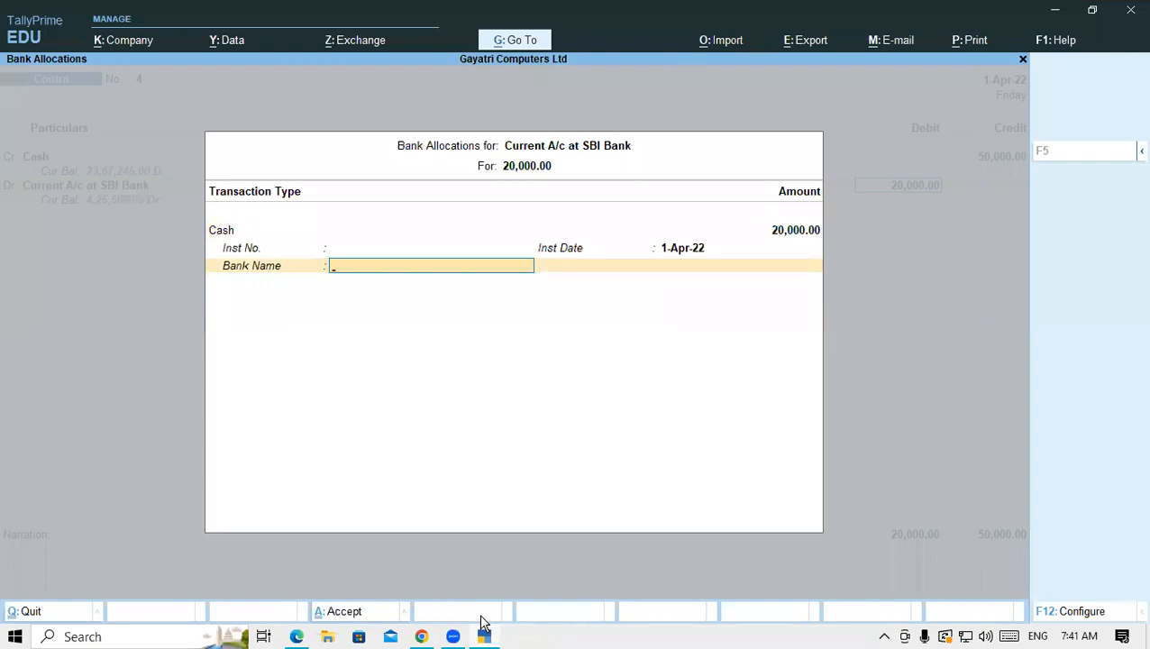
{"action": "key", "text": "Return"}
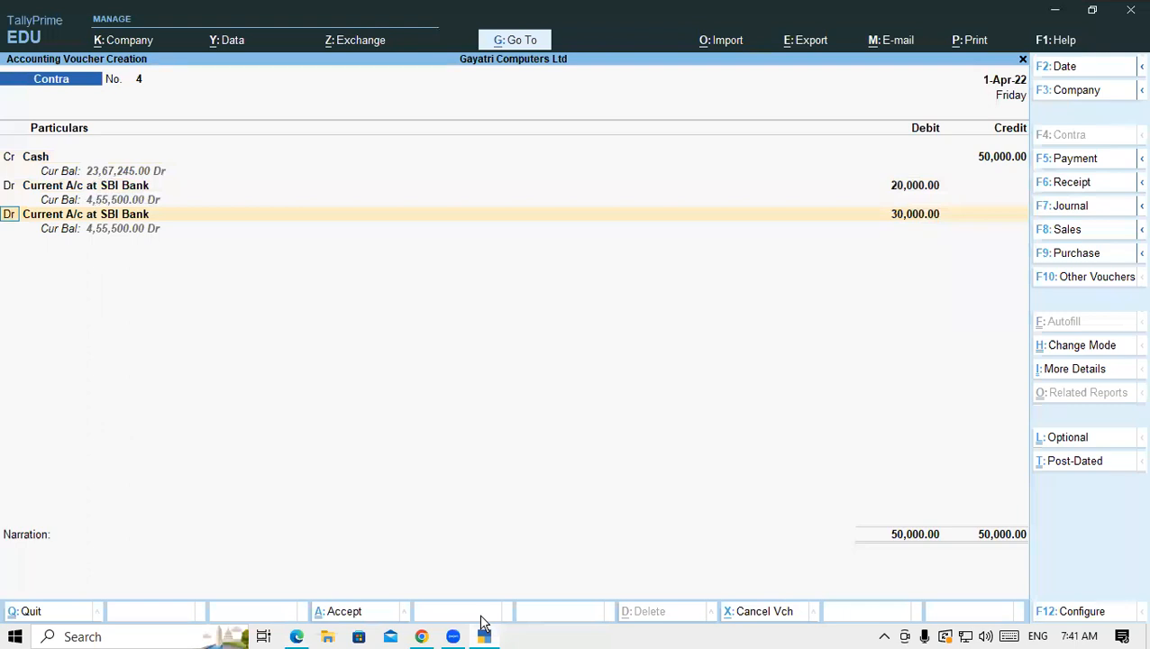
Choose OD A/C at SBI Bank as the second debit ledger for the remaining 30,000
{"action": "key", "text": "Return"}
{"action": "key", "text": "Down"}
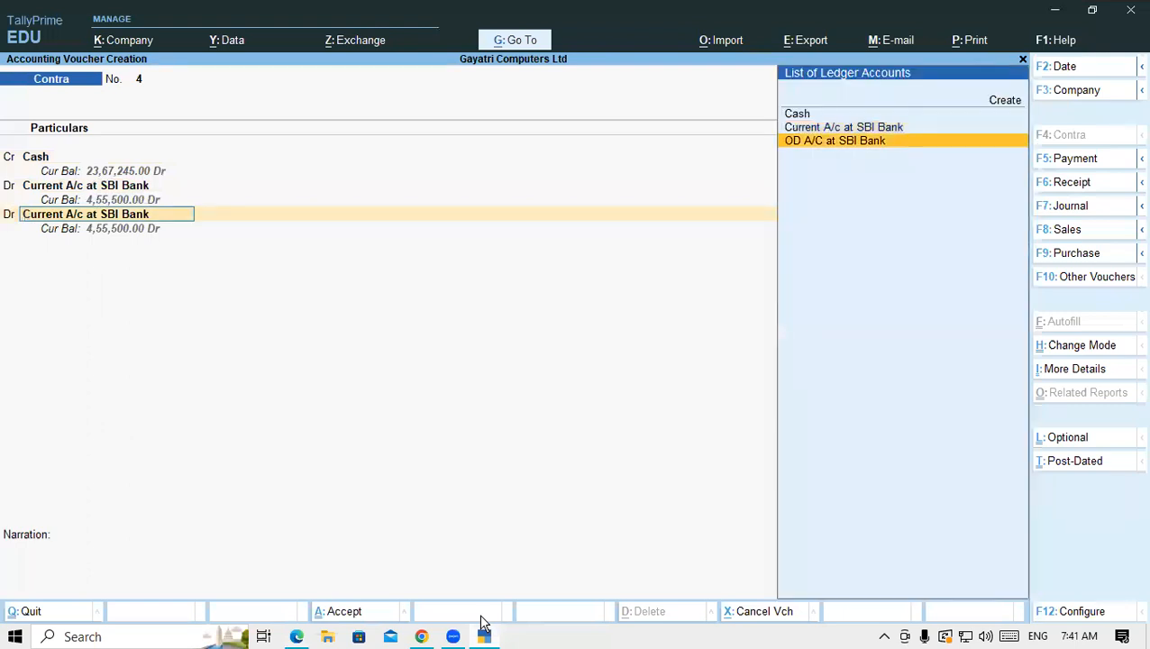
{"action": "key", "text": "Return"}
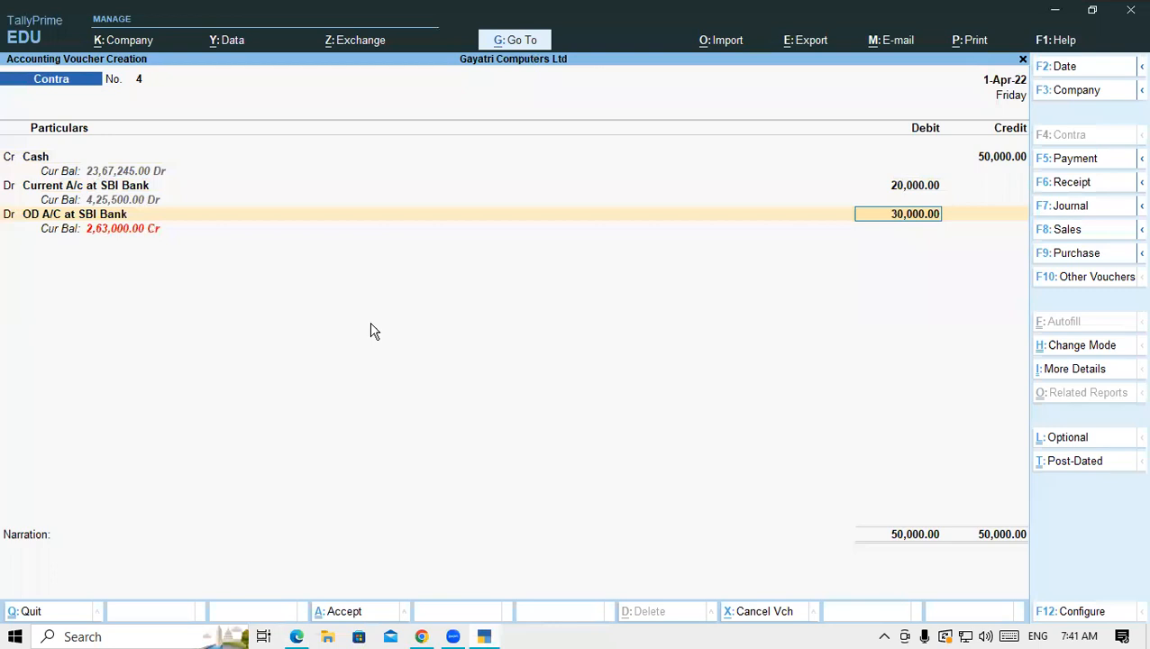
{"action": "left_click_drag", "start_coordinate": [438, 317], "coordinate": [464, 344]}
{"action": "mouse_move", "coordinate": [482, 297]}
{"action": "left_mouse_down"}
{"action": "mouse_move", "coordinate": [489, 324]}
{"action": "mouse_move", "coordinate": [505, 293]}
{"action": "mouse_move", "coordinate": [504, 313]}
{"action": "mouse_move", "coordinate": [576, 259]}
{"action": "left_mouse_up"}
{"action": "left_click_drag", "start_coordinate": [412, 341], "coordinate": [424, 339]}
{"action": "mouse_move", "coordinate": [608, 225]}
{"action": "left_mouse_down"}
{"action": "mouse_move", "coordinate": [611, 259]}
{"action": "mouse_move", "coordinate": [604, 243]}
{"action": "mouse_move", "coordinate": [618, 236]}
{"action": "mouse_move", "coordinate": [646, 251]}
{"action": "left_mouse_up"}
{"action": "left_click_drag", "start_coordinate": [667, 211], "coordinate": [694, 202]}
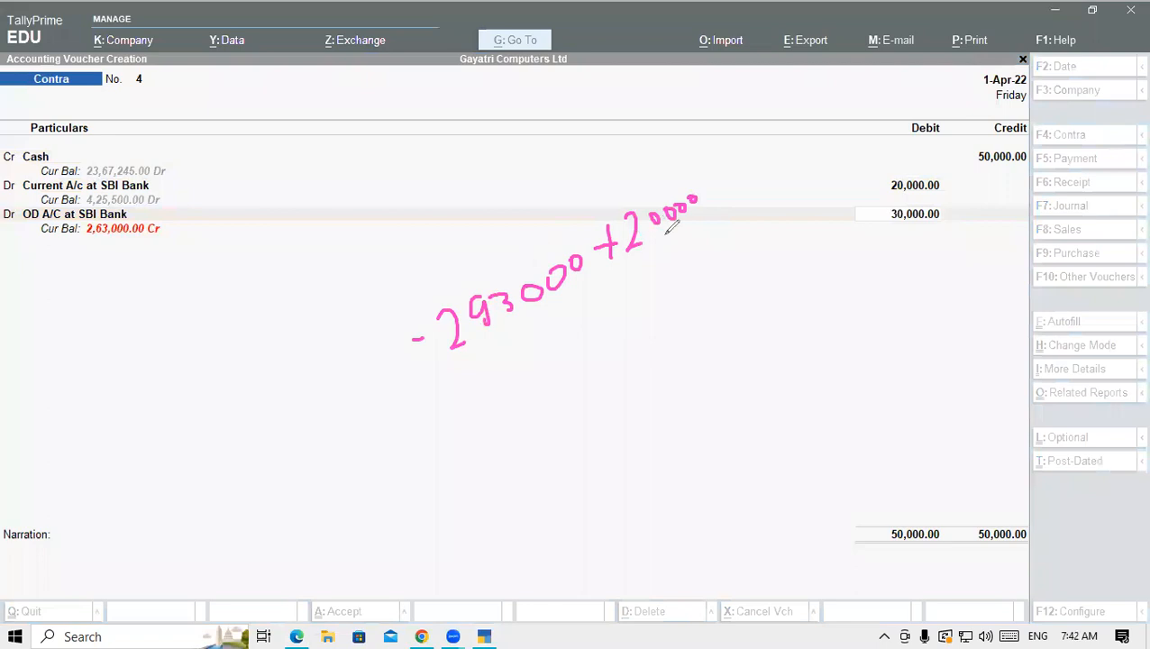
{"action": "left_click", "coordinate": [546, 367]}
{"action": "left_click_drag", "start_coordinate": [545, 367], "coordinate": [592, 363]}
{"action": "mouse_move", "coordinate": [632, 237]}
{"action": "left_mouse_down"}
{"action": "mouse_move", "coordinate": [651, 245]}
{"action": "mouse_move", "coordinate": [620, 266]}
{"action": "left_mouse_up"}
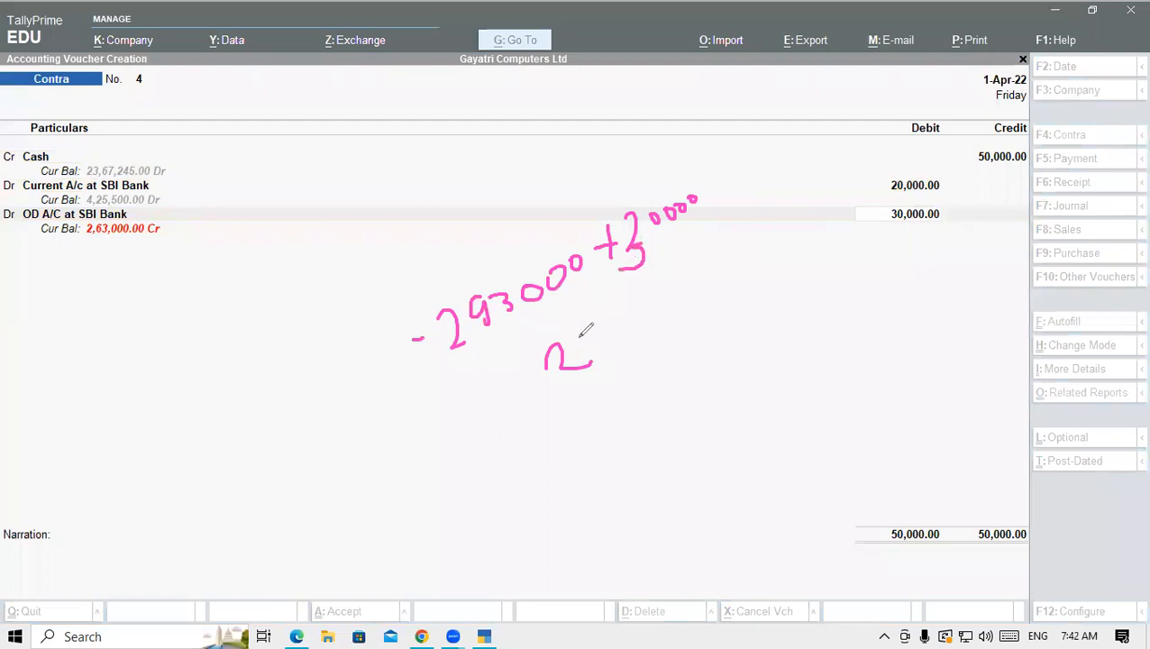
{"action": "mouse_move", "coordinate": [599, 322]}
{"action": "left_mouse_down"}
{"action": "mouse_move", "coordinate": [592, 338]}
{"action": "mouse_move", "coordinate": [614, 321]}
{"action": "mouse_move", "coordinate": [622, 331]}
{"action": "mouse_move", "coordinate": [631, 307]}
{"action": "mouse_move", "coordinate": [654, 293]}
{"action": "left_mouse_up"}
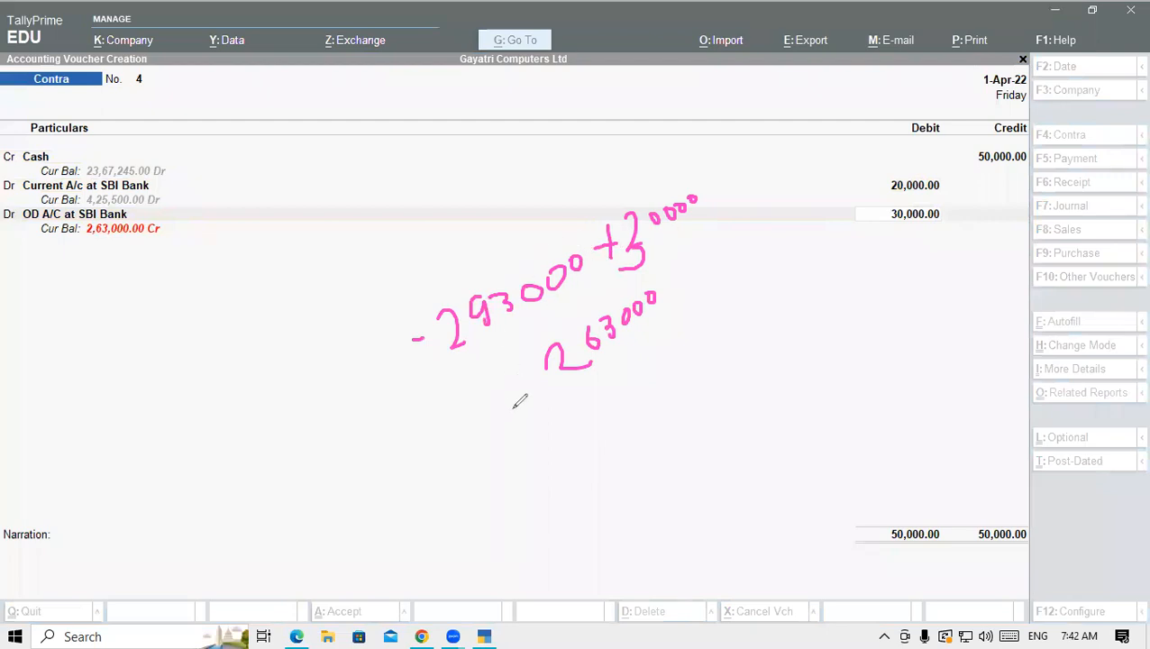
{"action": "left_click_drag", "start_coordinate": [521, 391], "coordinate": [533, 384]}
{"action": "left_click_drag", "start_coordinate": [688, 285], "coordinate": [662, 280]}
{"action": "mouse_move", "coordinate": [592, 291]}
{"action": "left_mouse_down"}
{"action": "mouse_move", "coordinate": [537, 365]}
{"action": "mouse_move", "coordinate": [631, 394]}
{"action": "mouse_move", "coordinate": [685, 287]}
{"action": "left_mouse_up"}
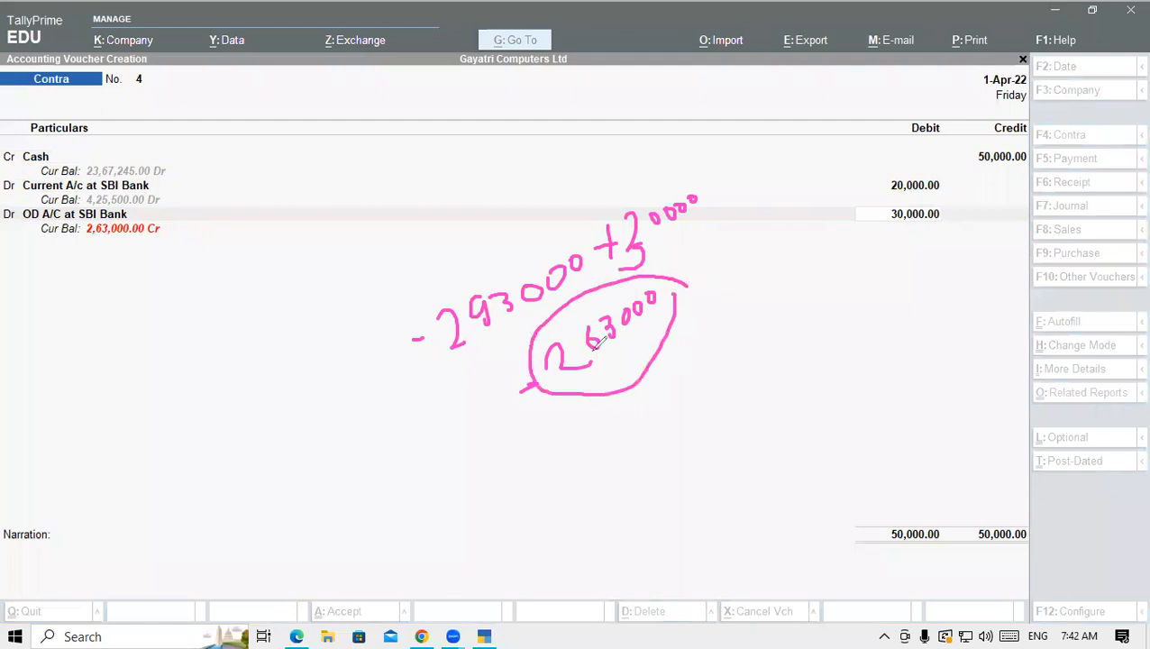
{"action": "left_click_drag", "start_coordinate": [113, 254], "coordinate": [167, 249]}
{"action": "mouse_move", "coordinate": [208, 45]}
{"action": "left_mouse_down"}
{"action": "mouse_move", "coordinate": [508, 290]}
{"action": "mouse_move", "coordinate": [716, 206]}
{"action": "mouse_move", "coordinate": [414, 302]}
{"action": "mouse_move", "coordinate": [431, 332]}
{"action": "mouse_move", "coordinate": [637, 318]}
{"action": "mouse_move", "coordinate": [608, 337]}
{"action": "mouse_move", "coordinate": [618, 370]}
{"action": "mouse_move", "coordinate": [693, 226]}
{"action": "mouse_move", "coordinate": [146, 260]}
{"action": "mouse_move", "coordinate": [164, 256]}
{"action": "left_mouse_up"}
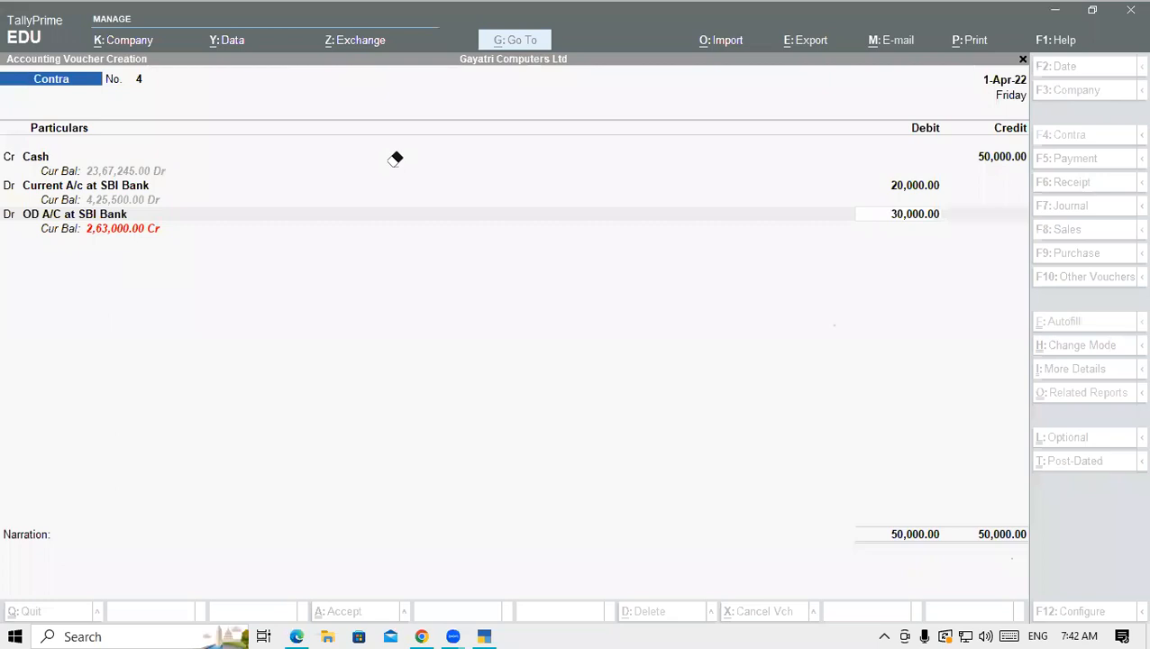
Allocate the 30,000 OD deposit as cash with 15 notes of the 2000 denomination, leaving the bank name blank
{"action": "left_click", "coordinate": [868, 257]}
{"action": "key", "text": "Return"}
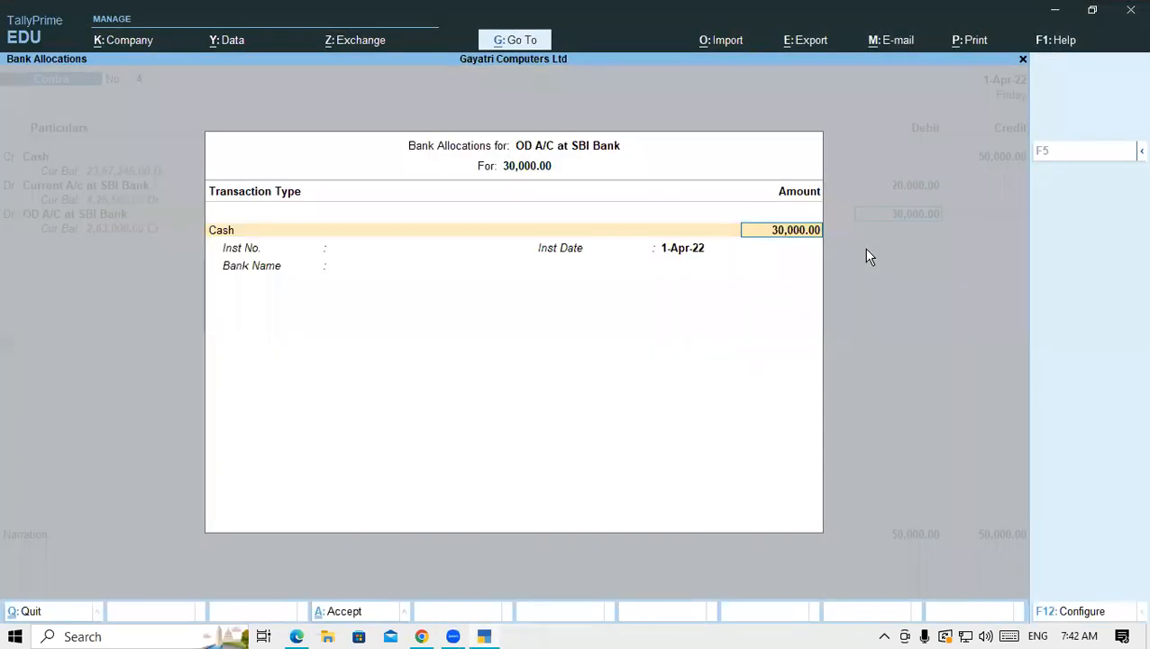
{"action": "key", "text": "Return"}
{"action": "type", "text": "15"}
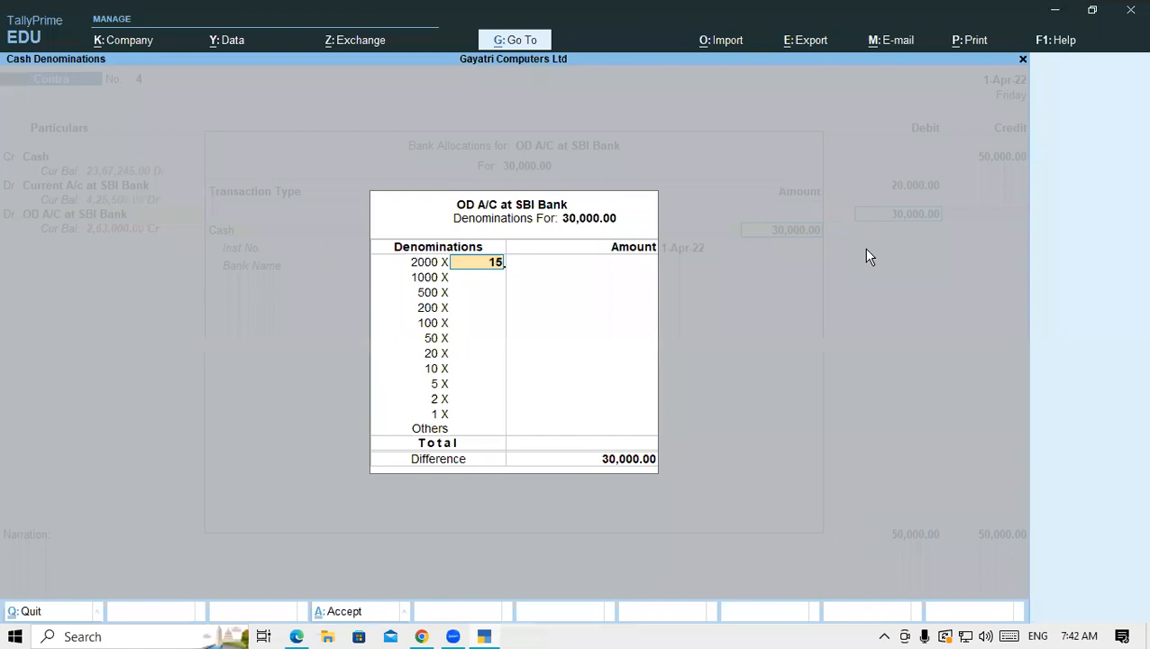
{"action": "key", "text": "Return"}
{"action": "key", "text": "Return"}
{"action": "key", "text": "Return"}
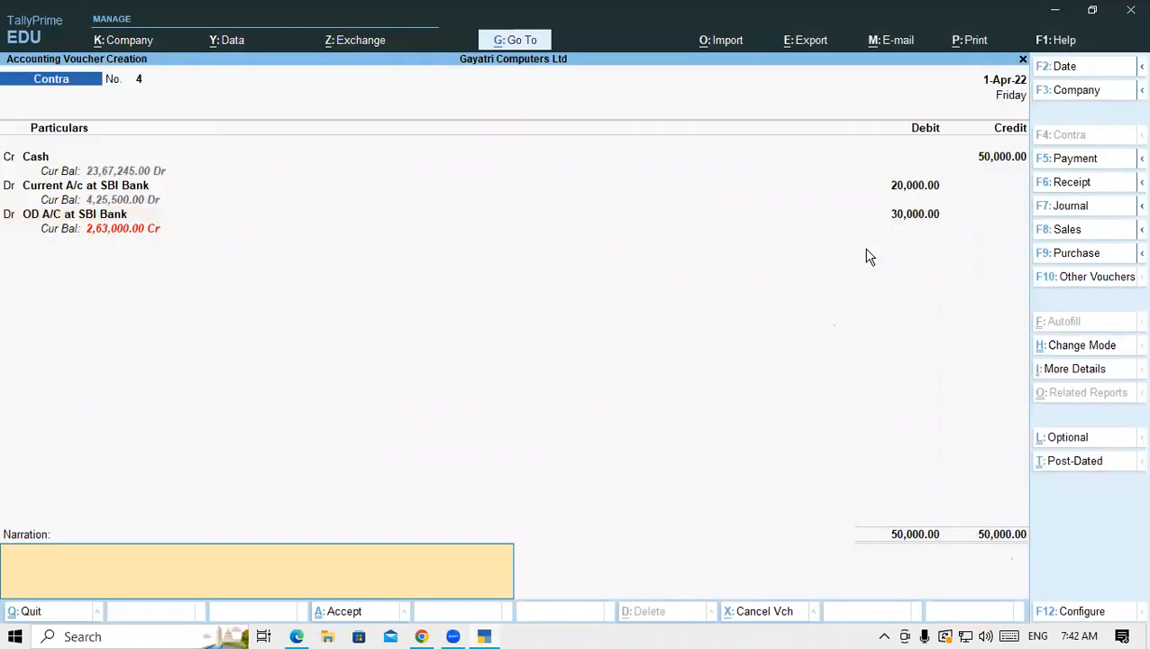
Save the split 50,000 cash deposit contra voucher with the narration left blank
{"action": "key", "text": "Return"}
{"action": "key", "text": "Return"}
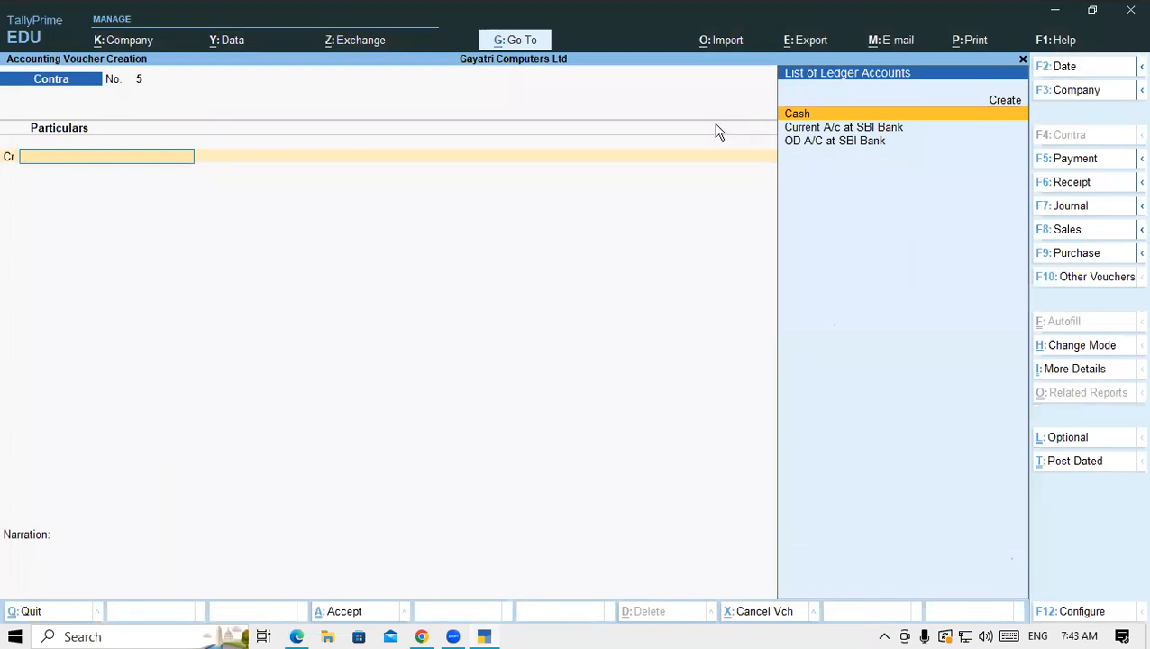
Switch to the PDF in Edge and read example 5 on transferring cash to petty cash and its new ledger
{"action": "left_click", "coordinate": [298, 636]}
{"action": "scroll", "coordinate": [281, 461], "scroll_direction": "down", "scroll_amount": 5}
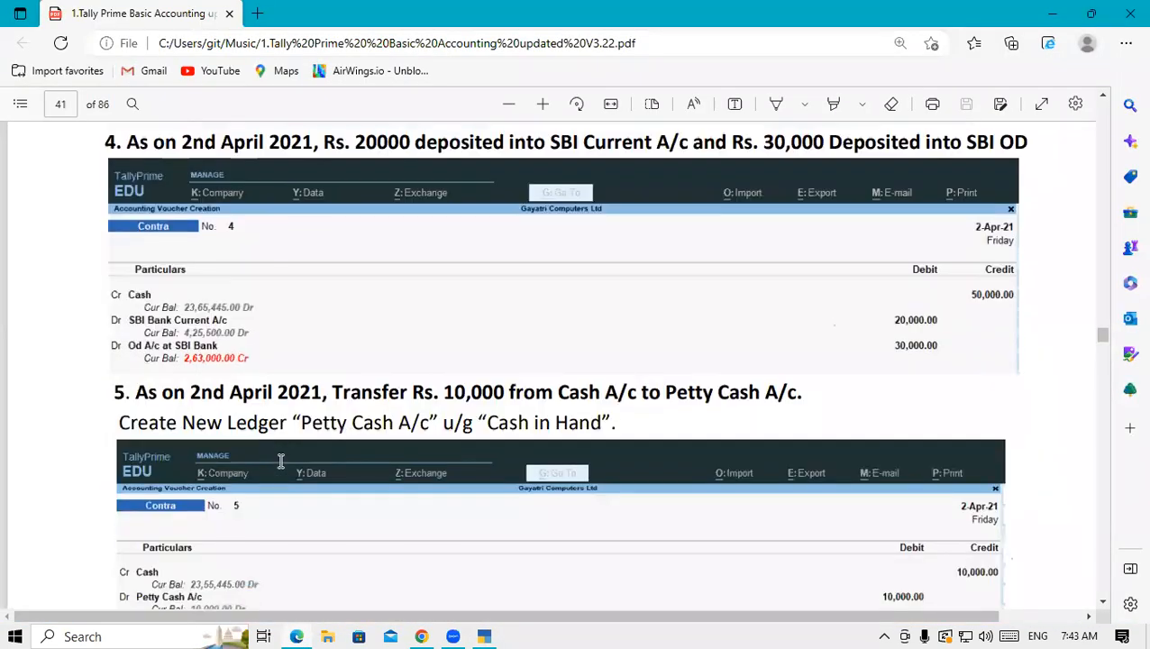
{"action": "scroll", "coordinate": [281, 462], "scroll_direction": "up", "scroll_amount": 1}
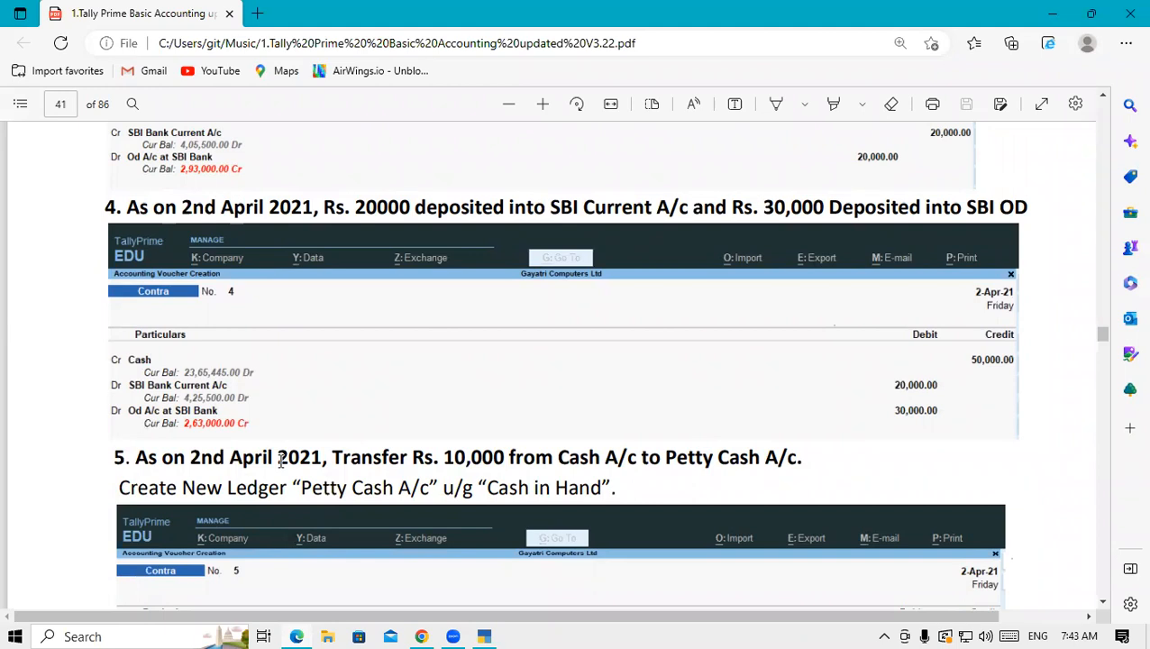
{"action": "scroll", "coordinate": [280, 460], "scroll_direction": "down", "scroll_amount": 1}
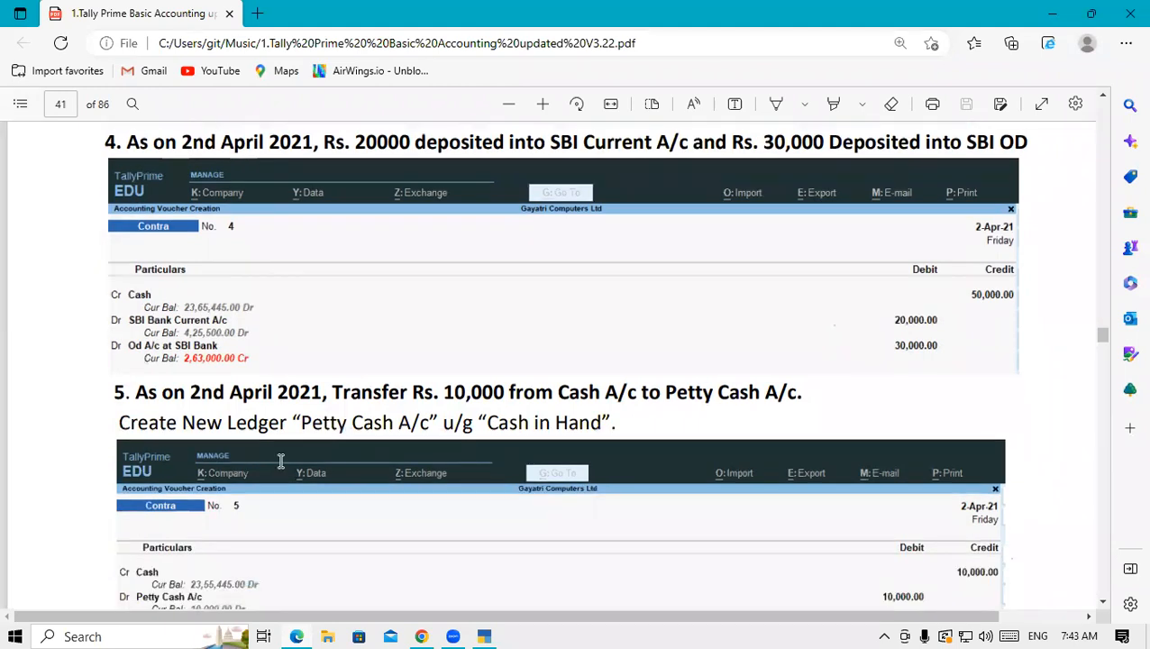
{"action": "scroll", "coordinate": [280, 461], "scroll_direction": "up", "scroll_amount": 2}
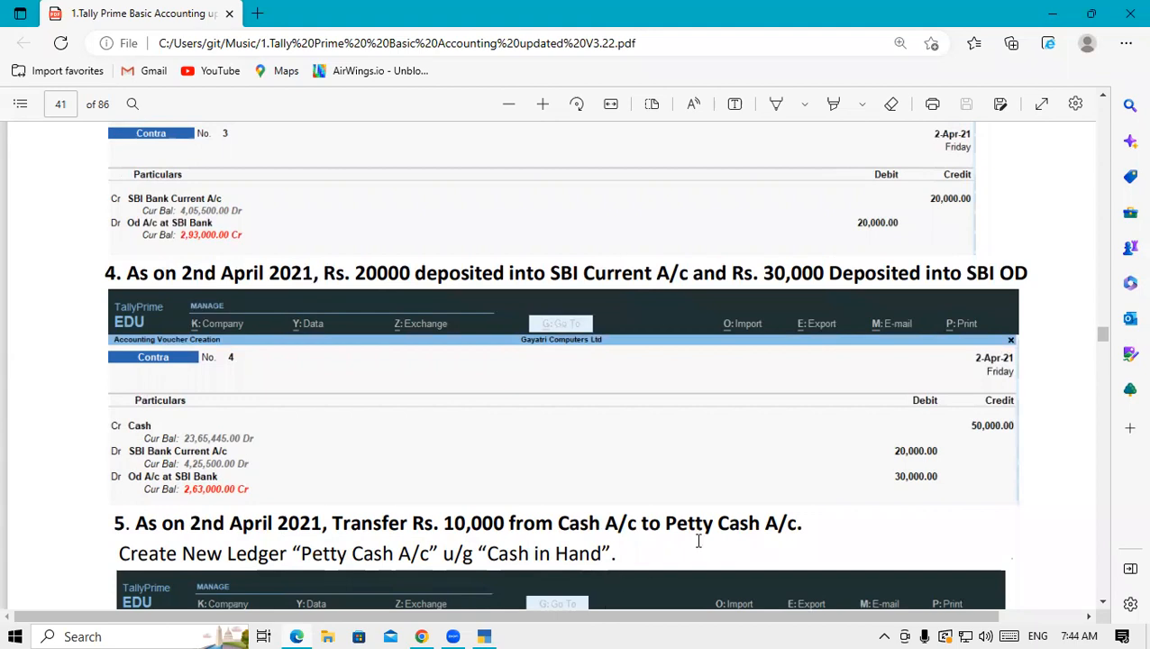
{"action": "scroll", "coordinate": [698, 541], "scroll_direction": "down", "scroll_amount": 1}
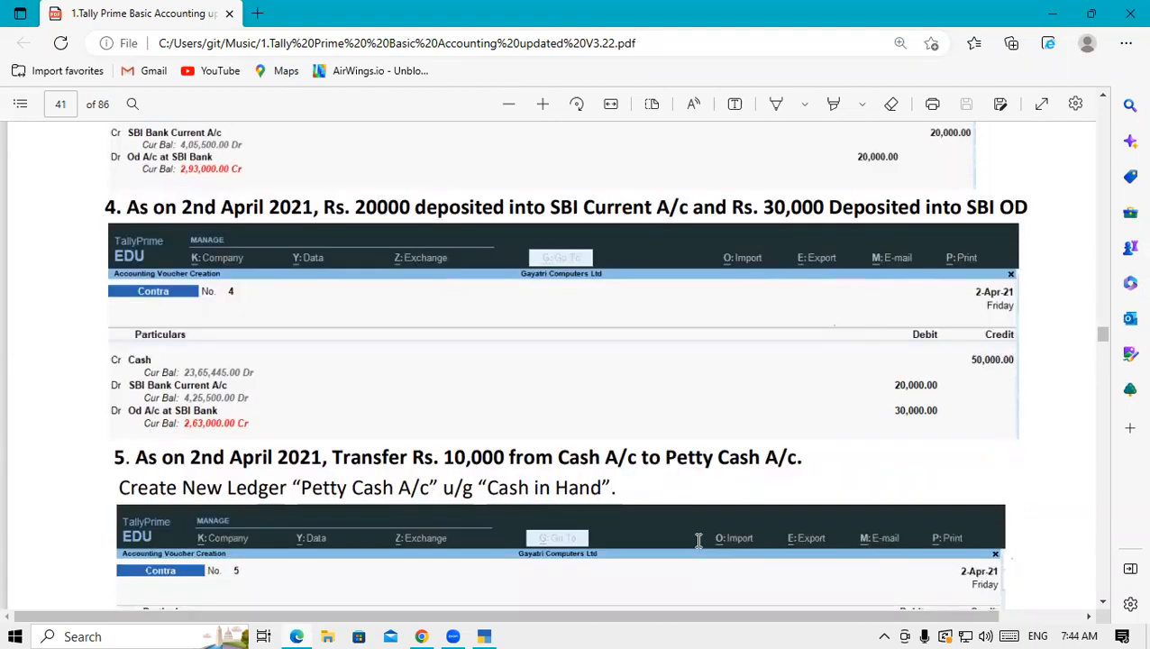
{"action": "scroll", "coordinate": [699, 541], "scroll_direction": "down", "scroll_amount": 1}
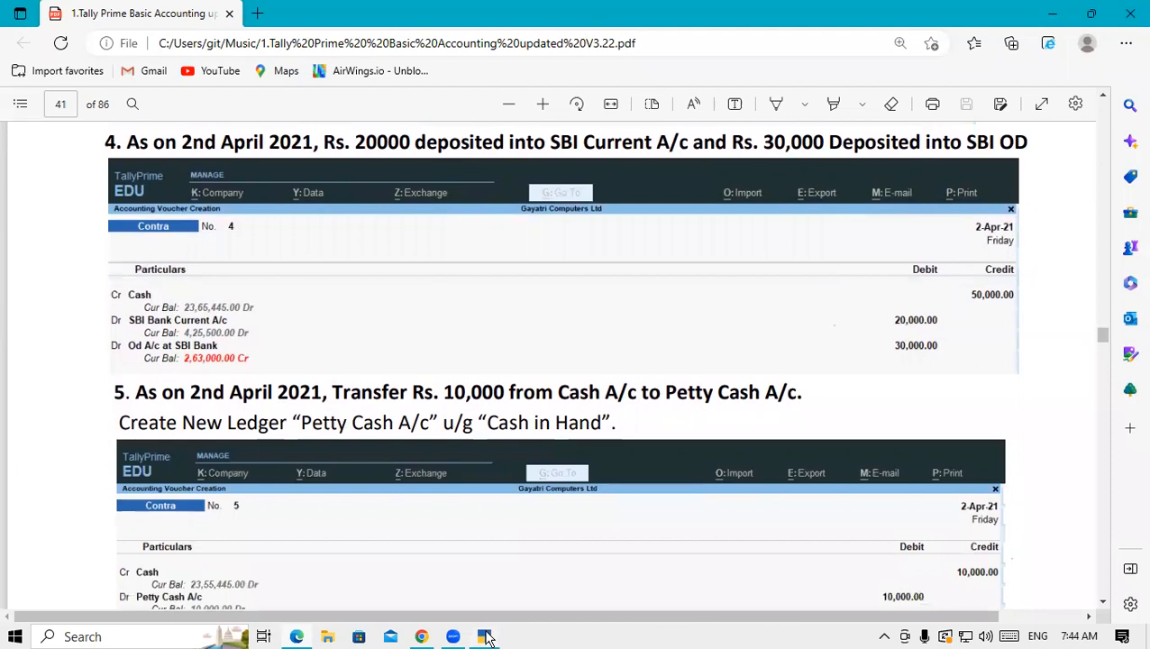
{"action": "left_click", "coordinate": [485, 636]}
{"action": "left_click", "coordinate": [298, 636]}
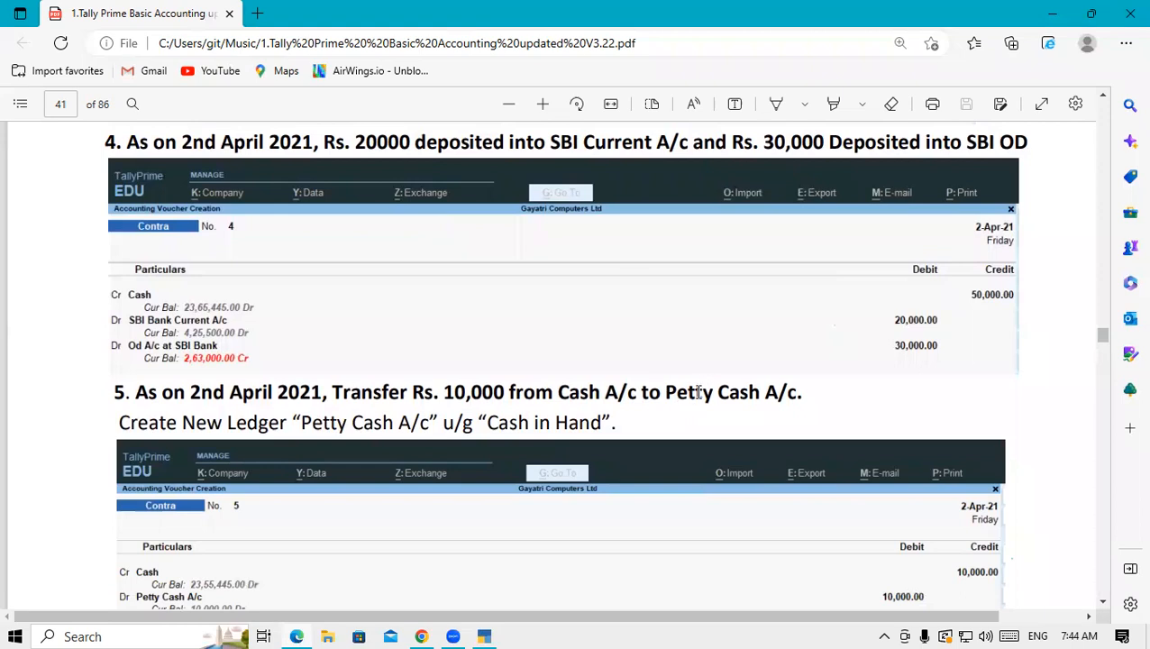
Switch back to TallyPrime and credit Cash with 10,000 in the new contra voucher
{"action": "left_click", "coordinate": [484, 636]}
{"action": "type", "text": "cas"}
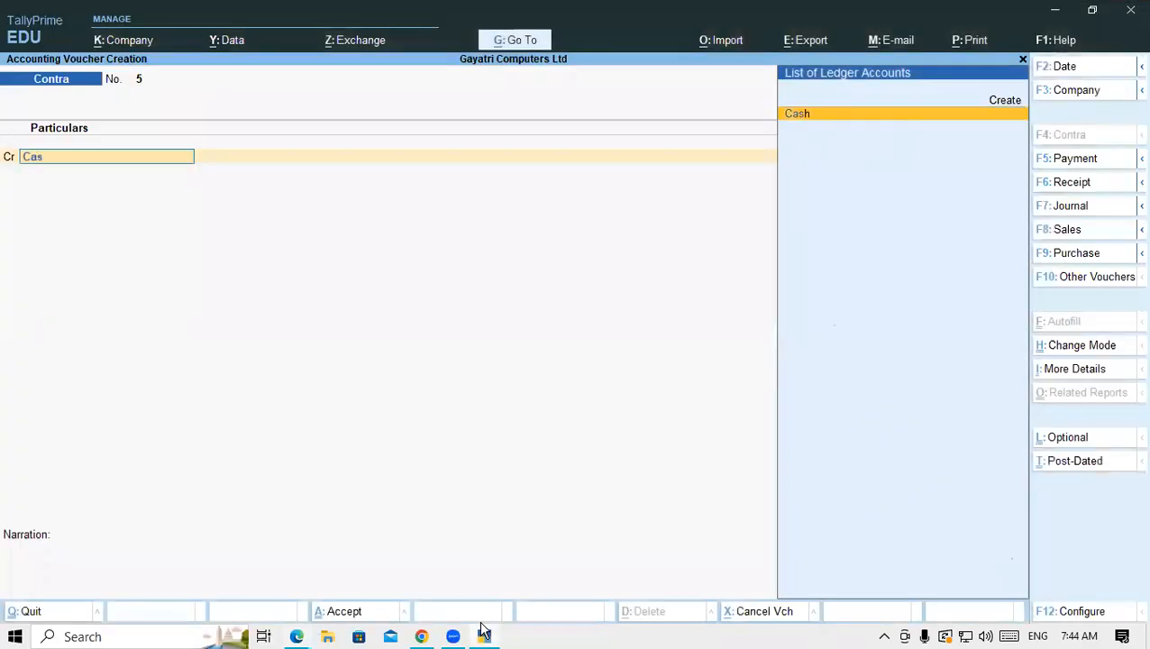
{"action": "key", "text": "Return"}
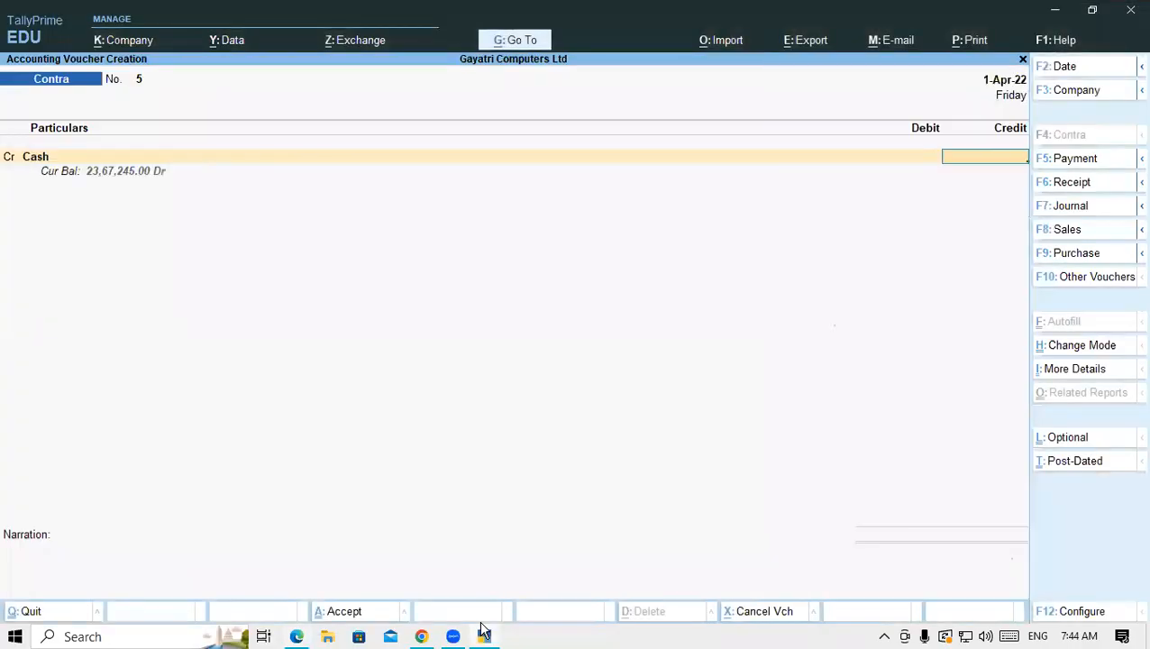
{"action": "type", "text": "10000"}
{"action": "key", "text": "Return"}
{"action": "key", "text": "Return"}
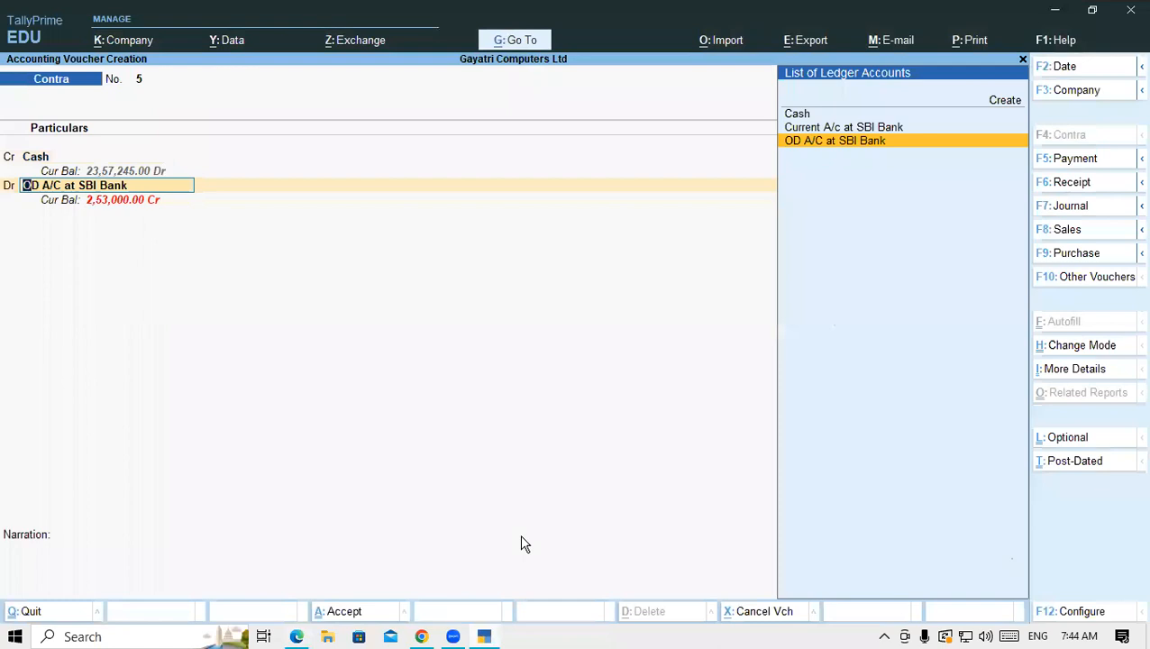
Create a ledger named Petty Cash under Cash-in-Hand from the debit line of the voucher
{"action": "type", "text": "1"}
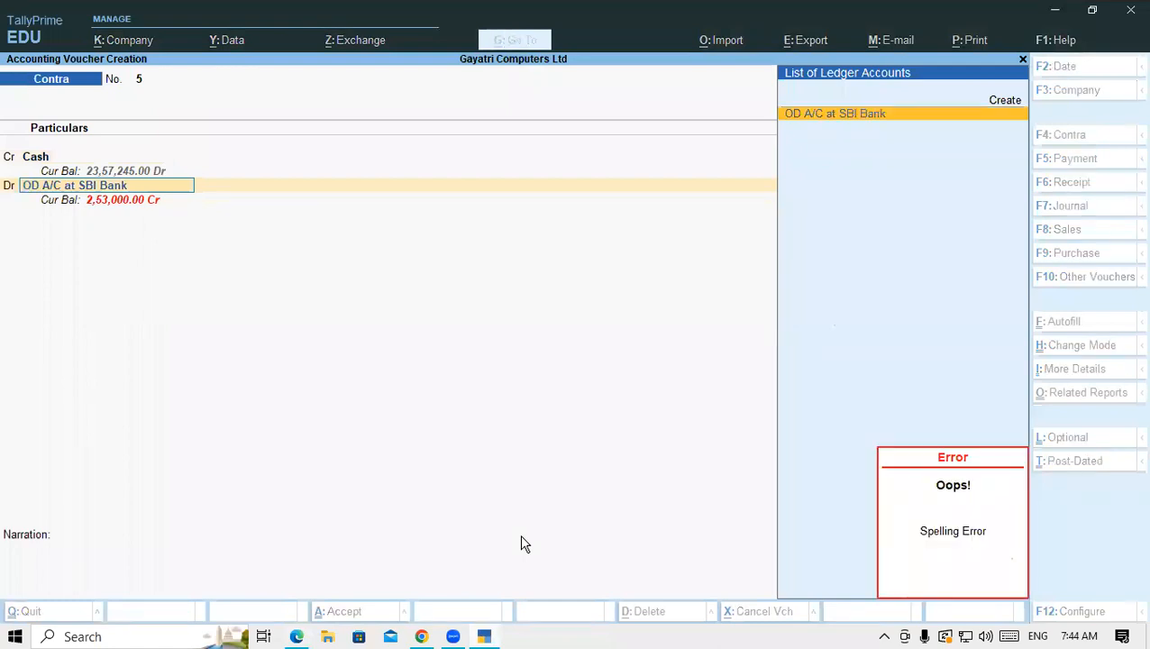
{"action": "key", "text": "alt+c"}
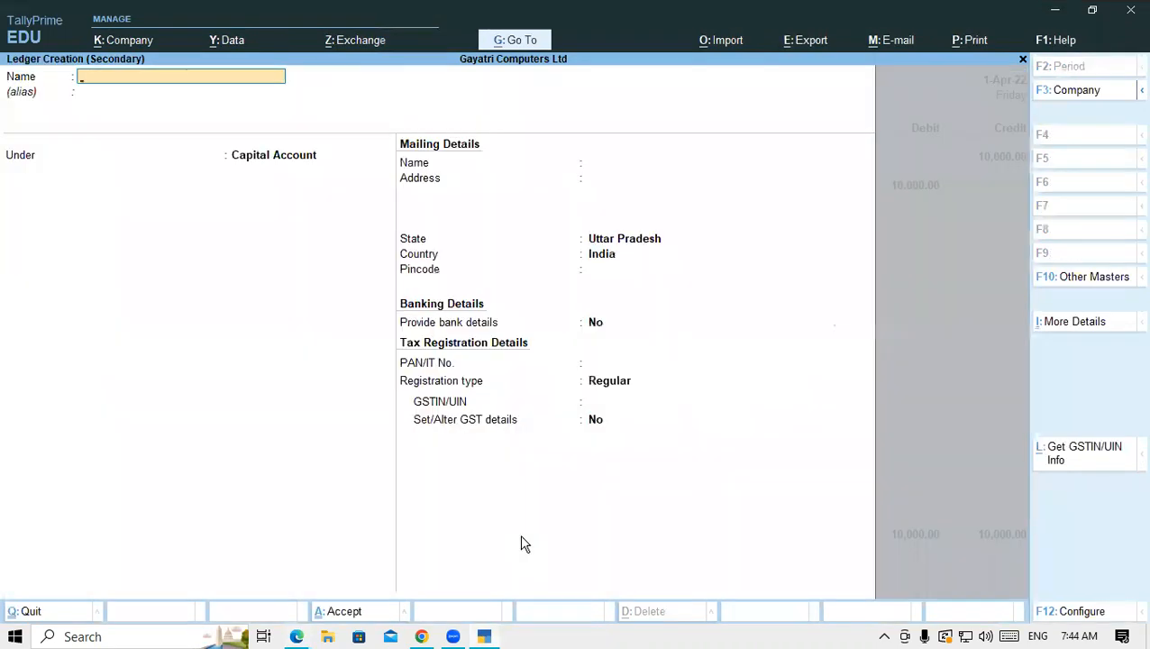
{"action": "type", "text": "Petty Cash"}
{"action": "key", "text": "Return"}
{"action": "key", "text": "Return"}
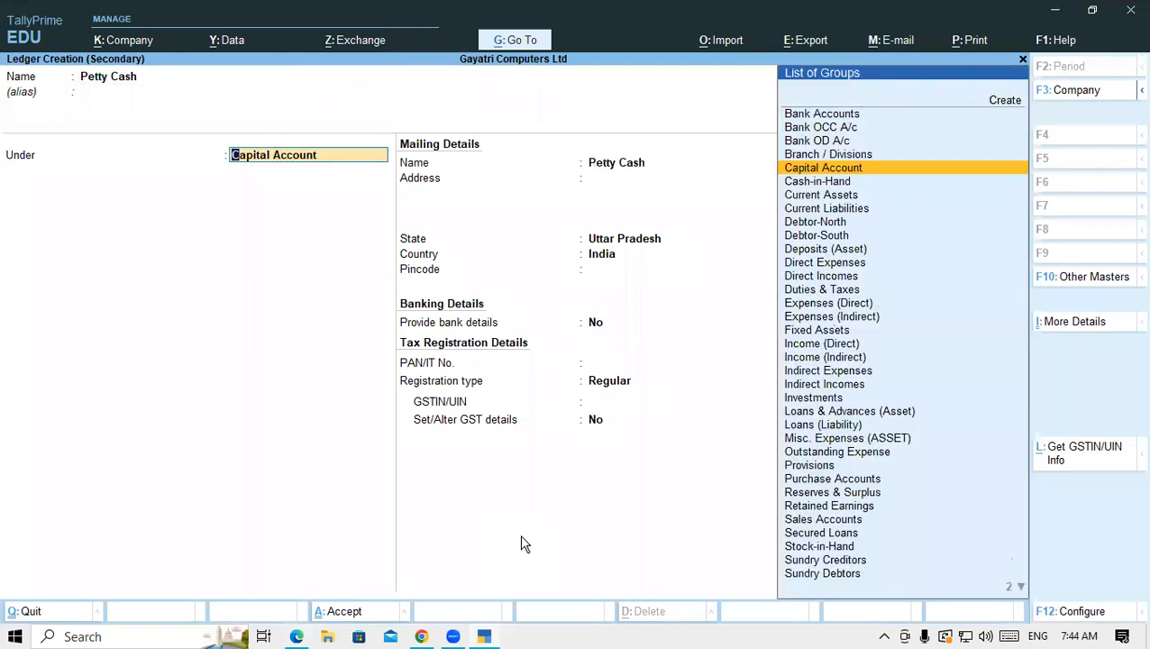
{"action": "type", "text": "Ca"}
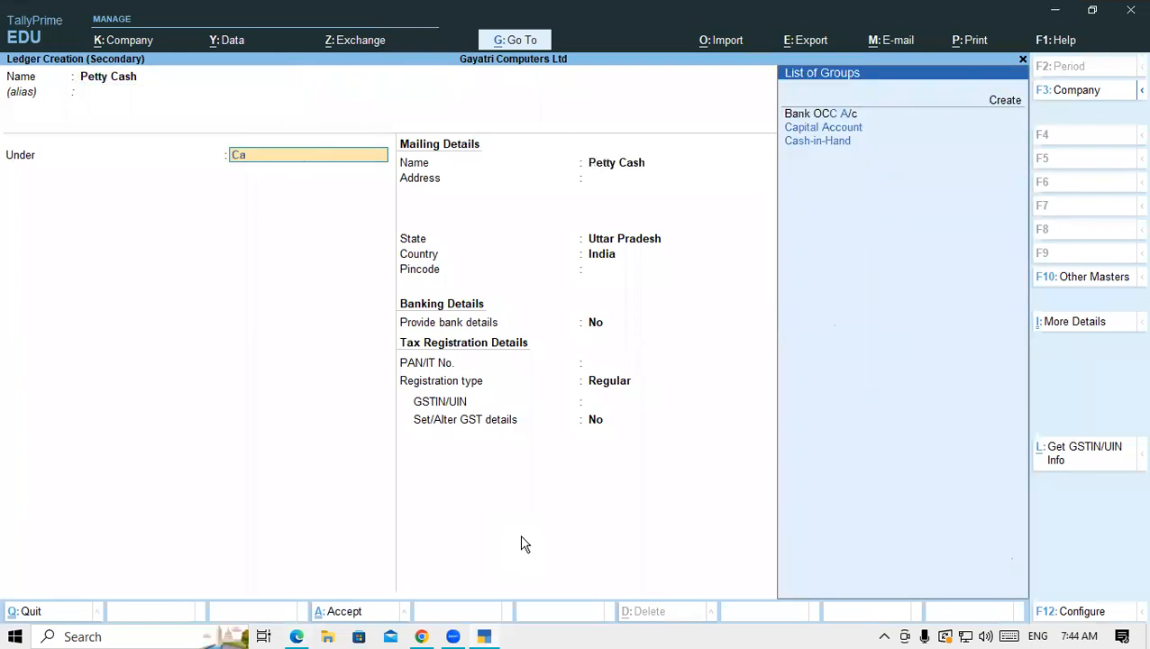
{"action": "key", "text": "Down"}
{"action": "key", "text": "Down"}
{"action": "key", "text": "Return"}
{"action": "key", "text": "Return"}
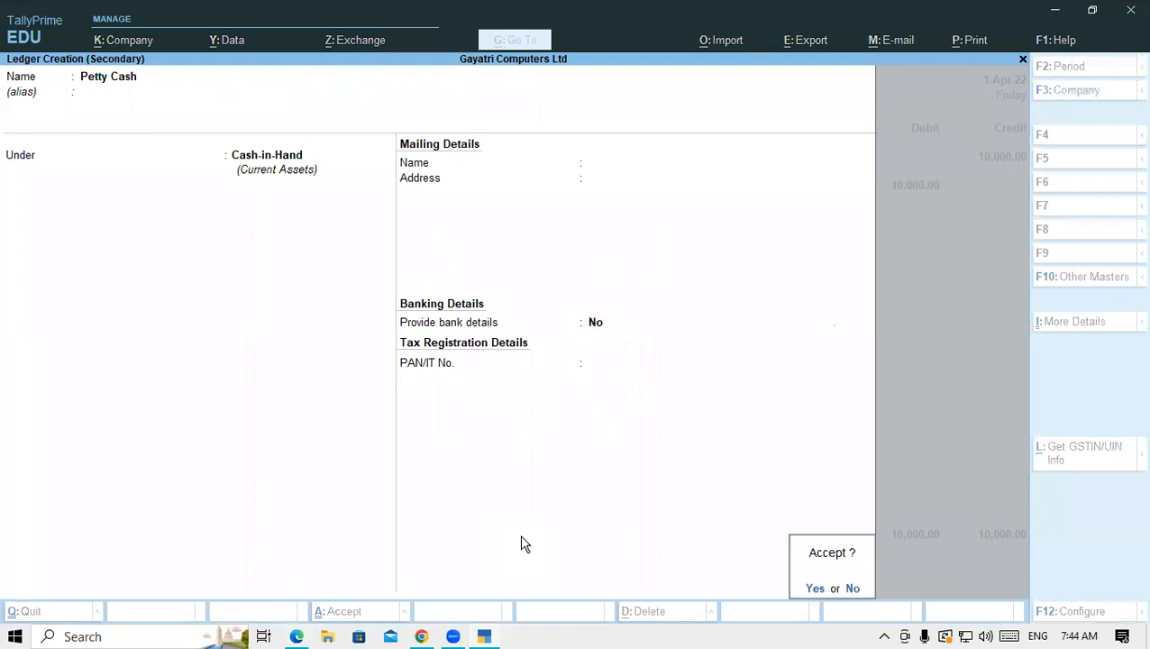
{"action": "key", "text": "Return"}
Debit Petty Cash with 10,000 and save the contra voucher without a narration
{"action": "key", "text": "Return"}
{"action": "key", "text": "Return"}
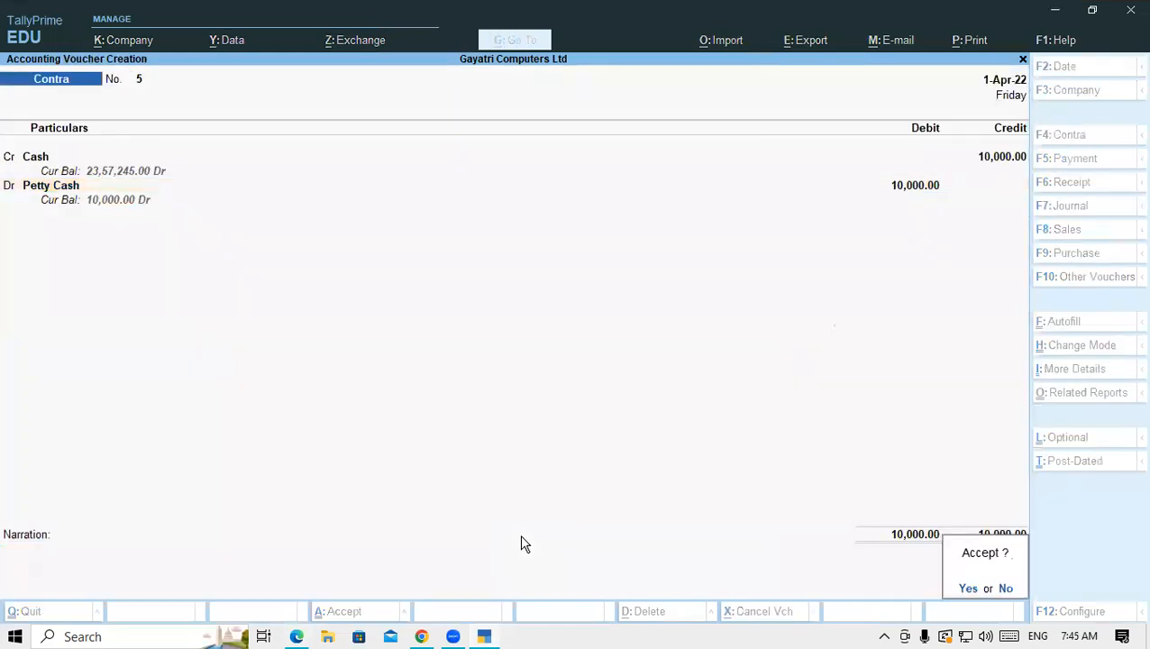
{"action": "key", "text": "Return"}
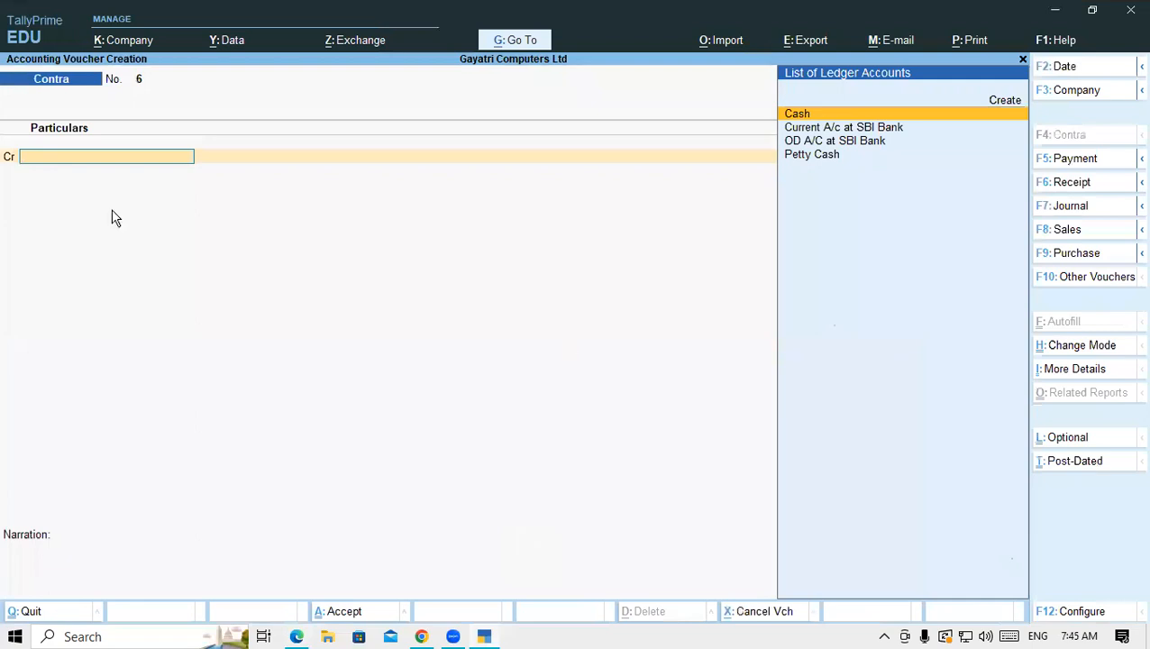
Check example 6 in the PDF, and in TallyPrime credit Current A/c at SBI Bank with 7,000
{"action": "left_click", "coordinate": [297, 637]}
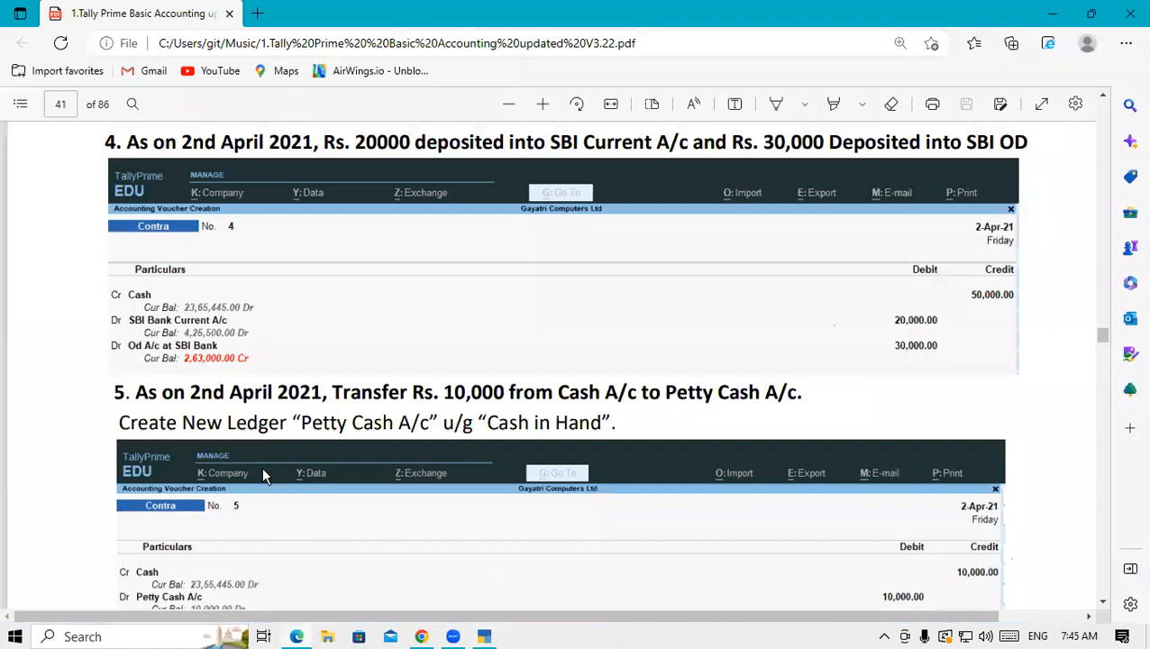
{"action": "scroll", "coordinate": [264, 475], "scroll_direction": "down", "scroll_amount": 1}
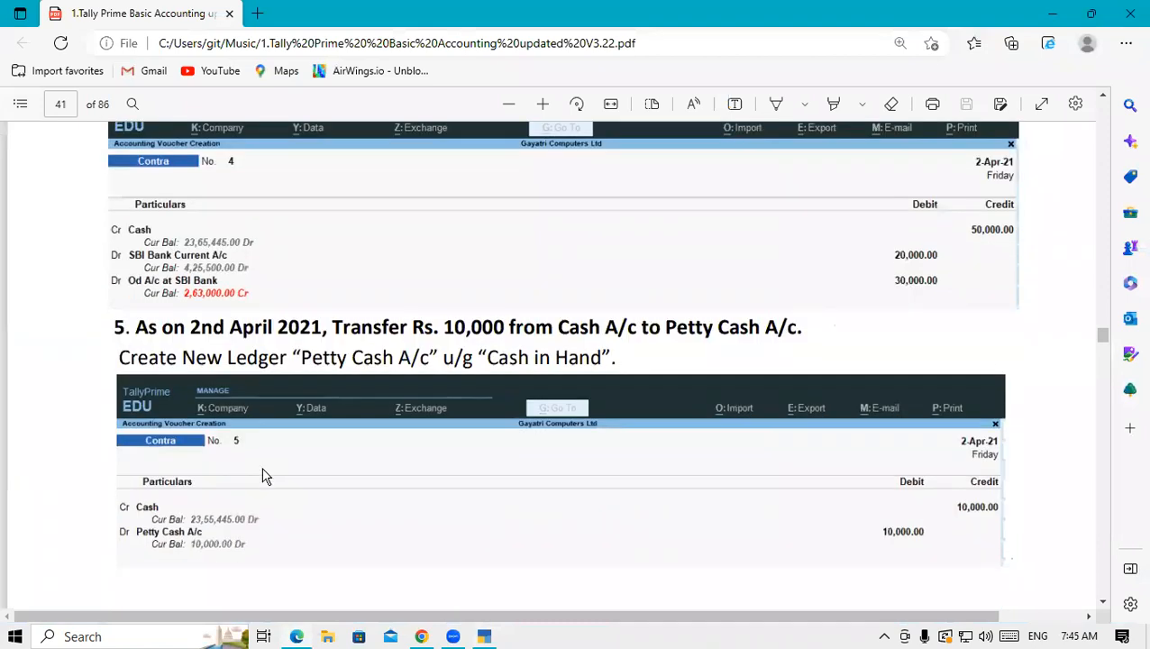
{"action": "scroll", "coordinate": [264, 475], "scroll_direction": "down", "scroll_amount": 8}
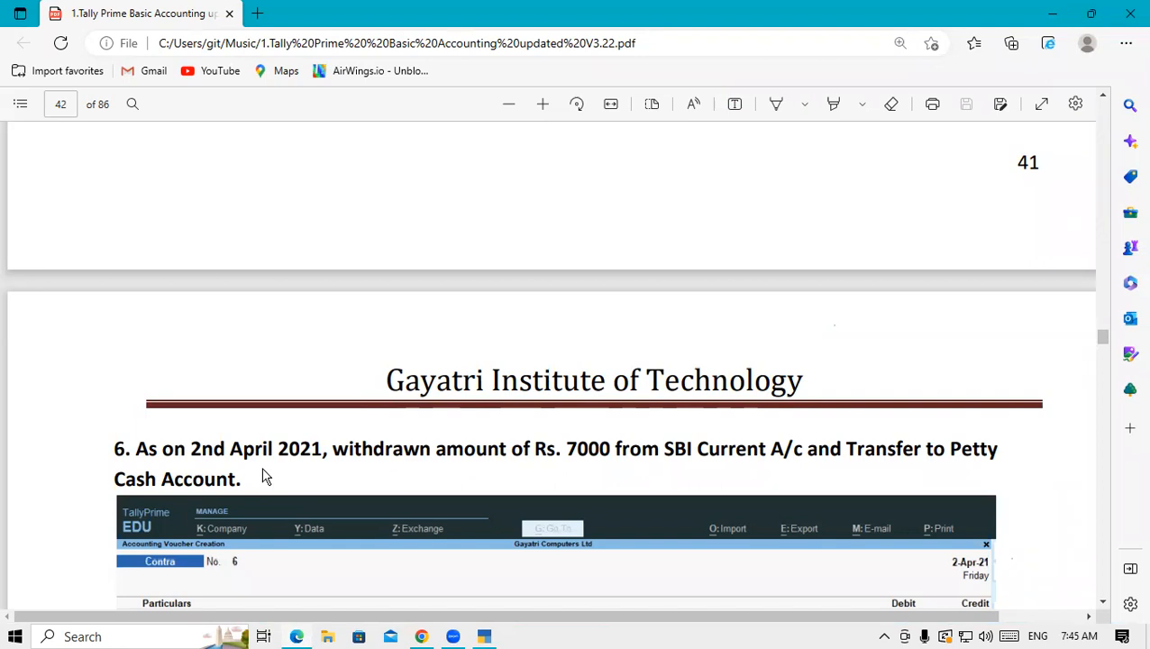
{"action": "left_click", "coordinate": [485, 636]}
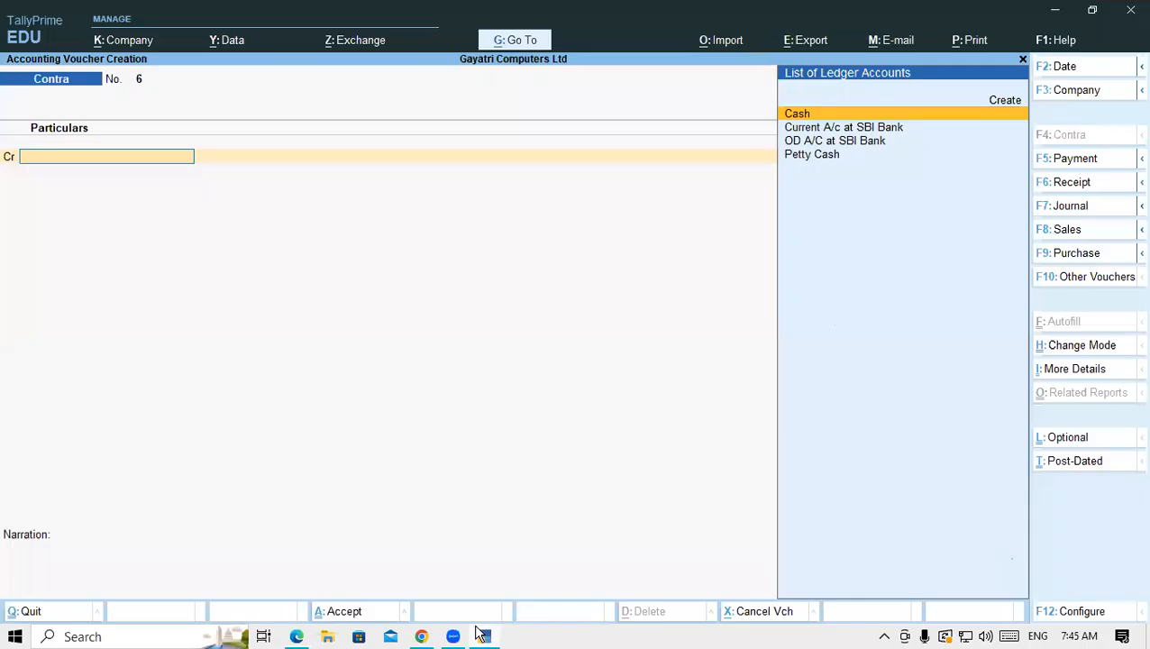
{"action": "type", "text": "Sb"}
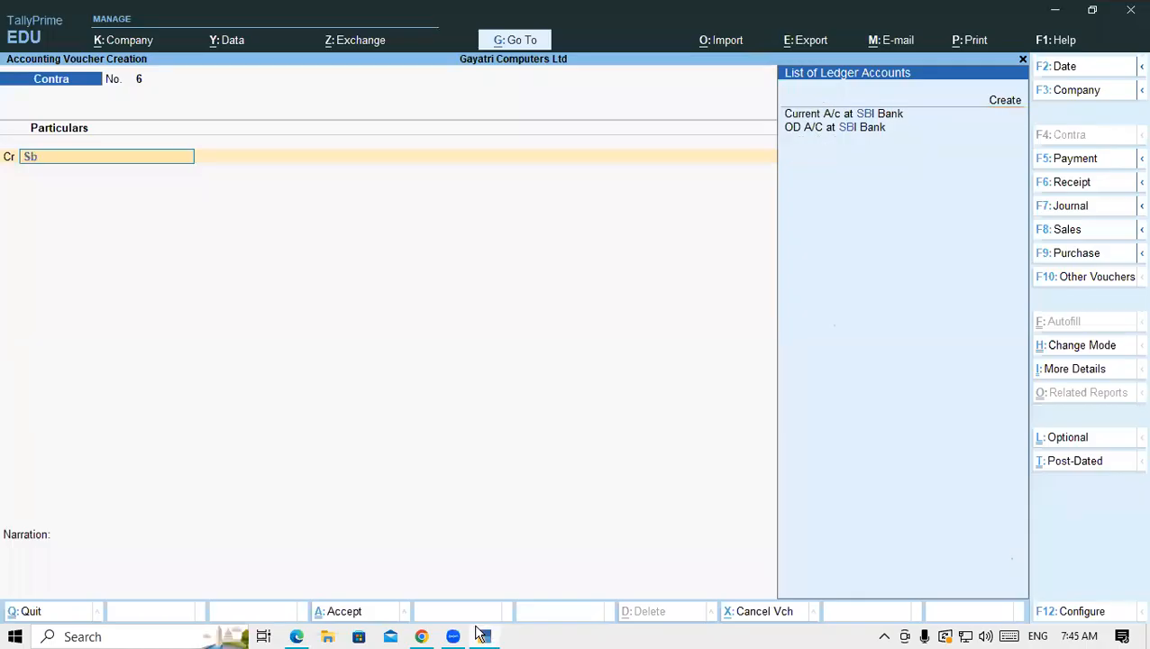
{"action": "key", "text": "Return"}
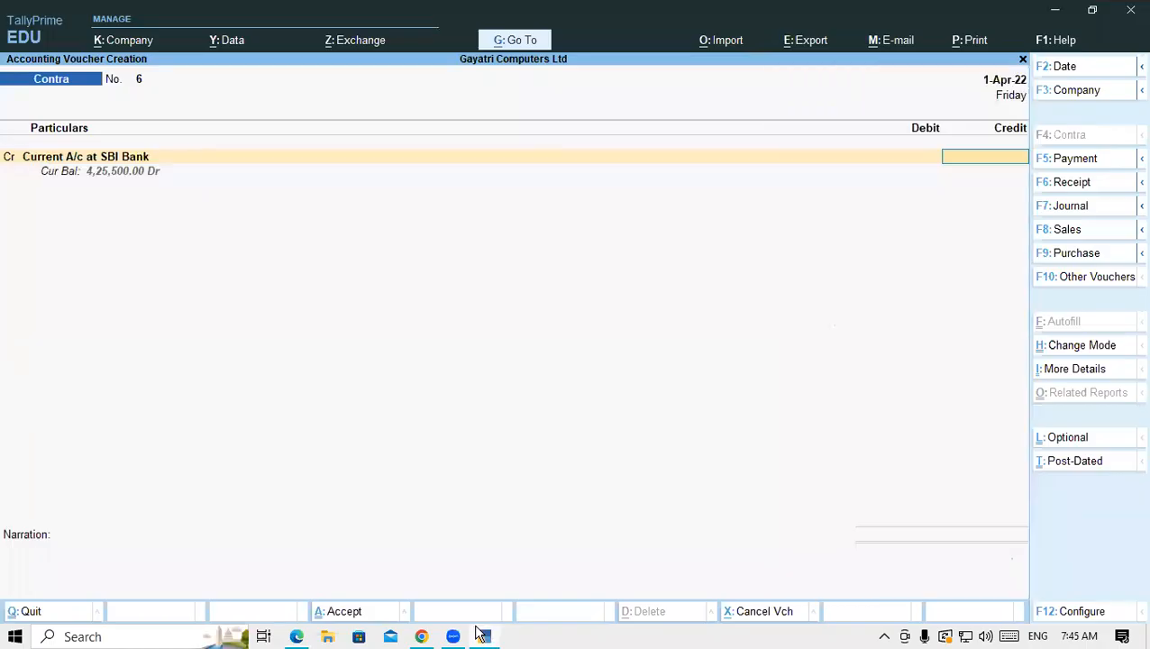
{"action": "type", "text": "7000"}
{"action": "key", "text": "Return"}
Allocate the 7,000 withdrawal as a cheque dated 1-Apr-22, with cheque range Not Applicable and no instrument number
{"action": "key", "text": "Return"}
{"action": "key", "text": "Return"}
{"action": "key", "text": "Return"}
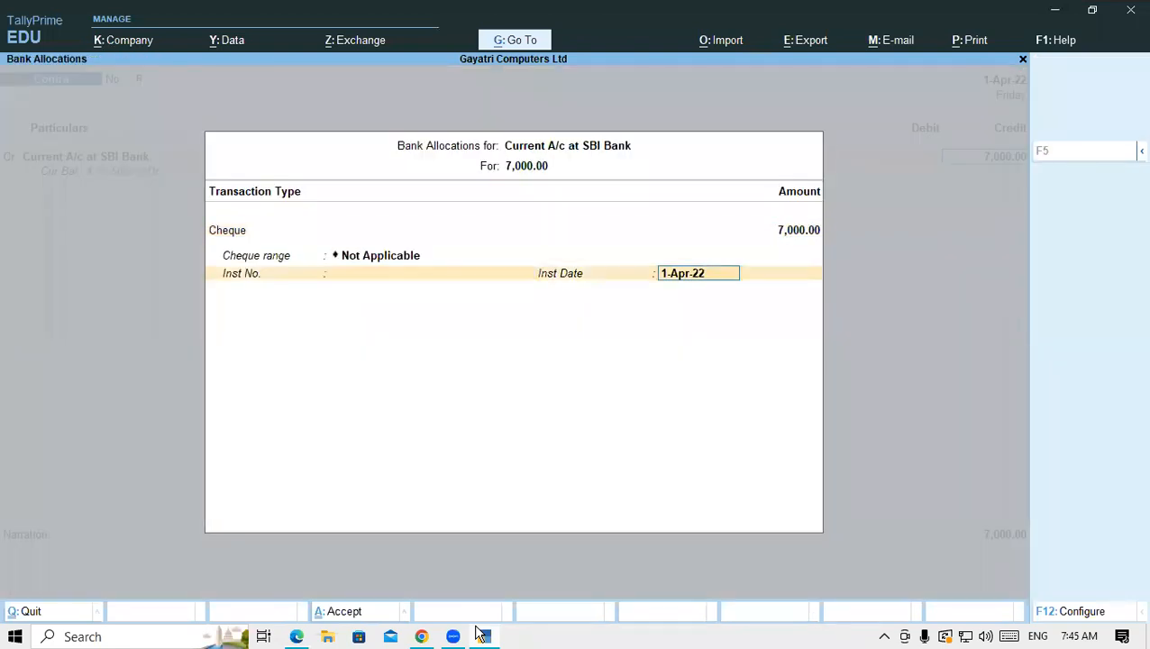
{"action": "key", "text": "Return"}
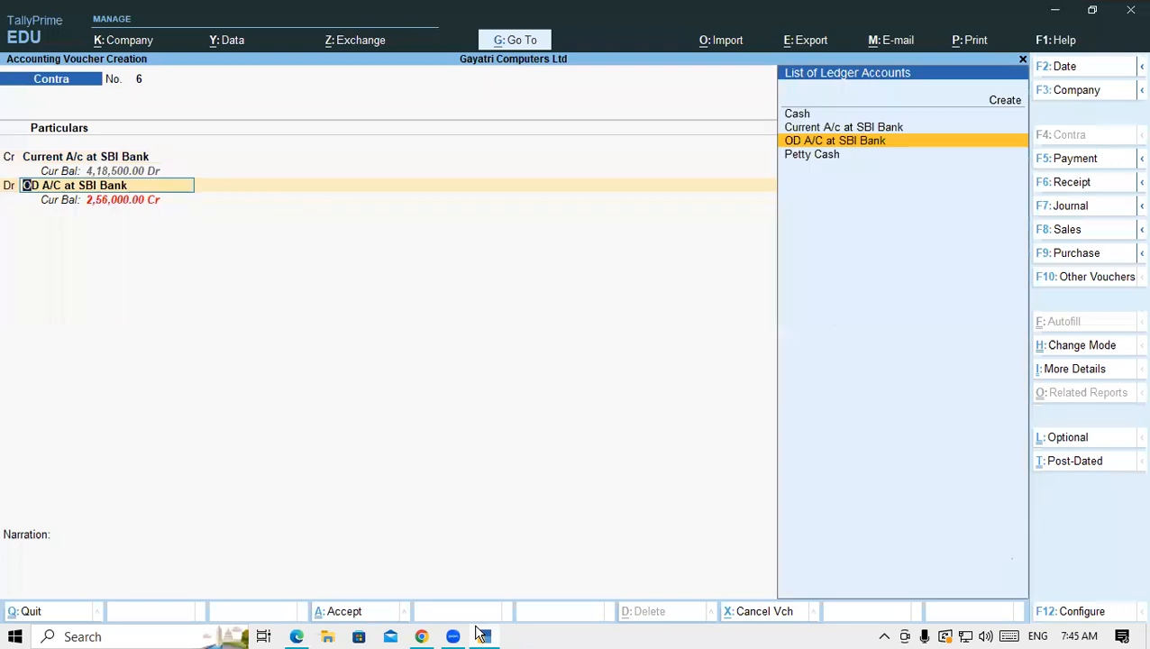
Debit Petty Cash with 7,000 and save the contra voucher without a narration
{"action": "type", "text": "Pe"}
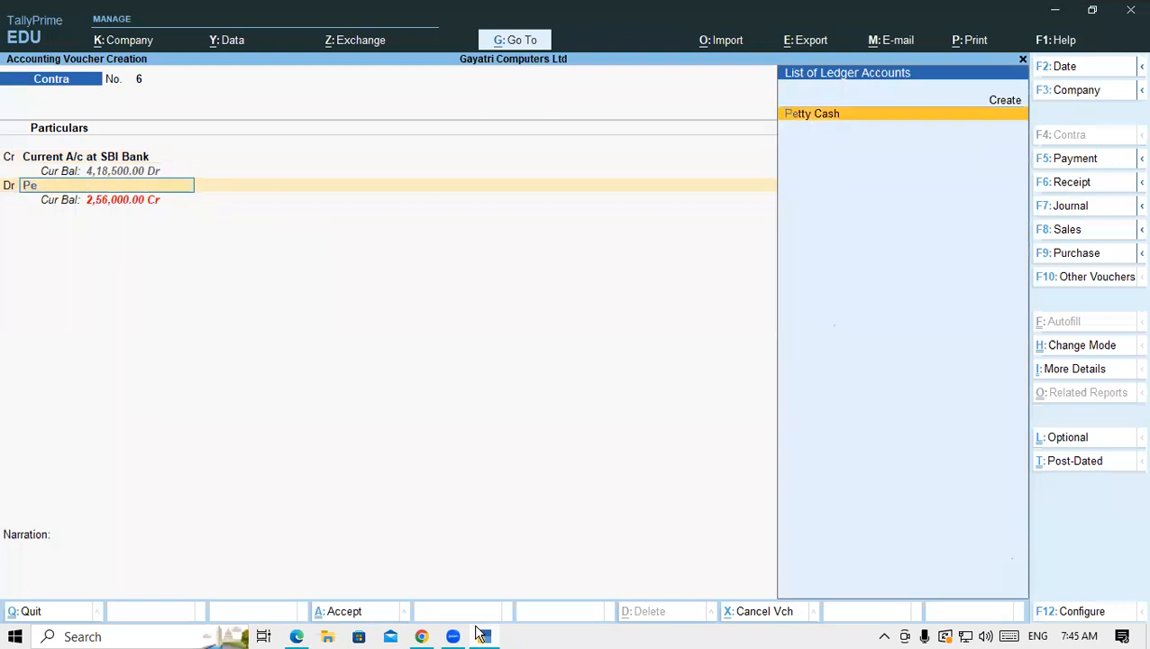
{"action": "key", "text": "Return"}
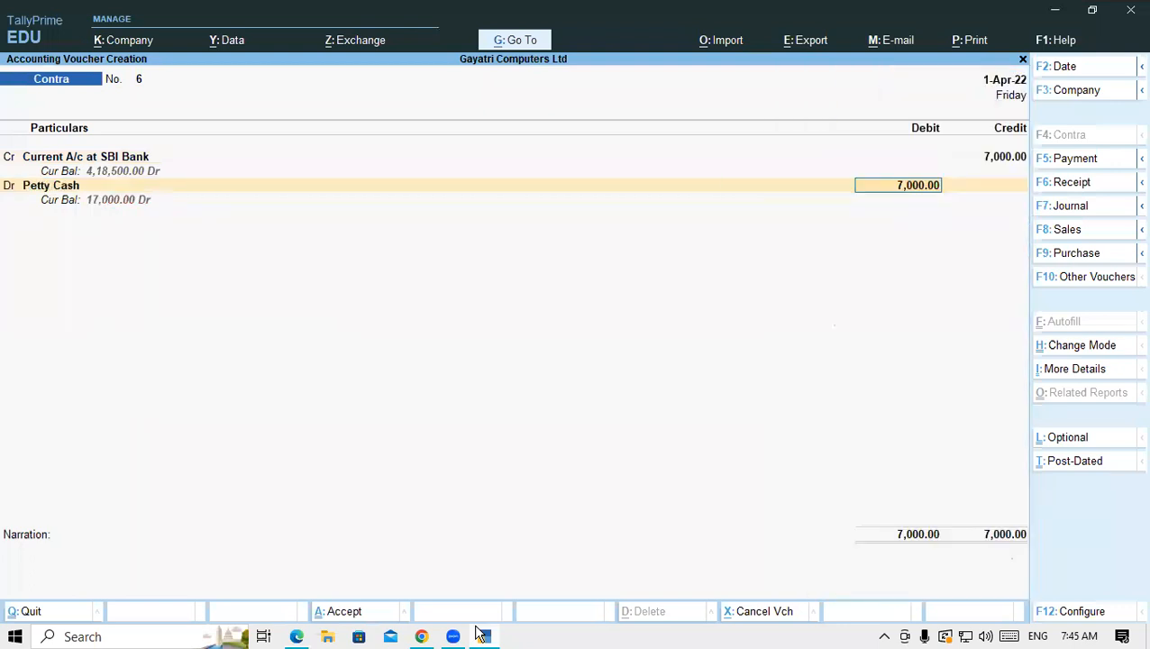
{"action": "key", "text": "Return"}
{"action": "key", "text": "Return"}
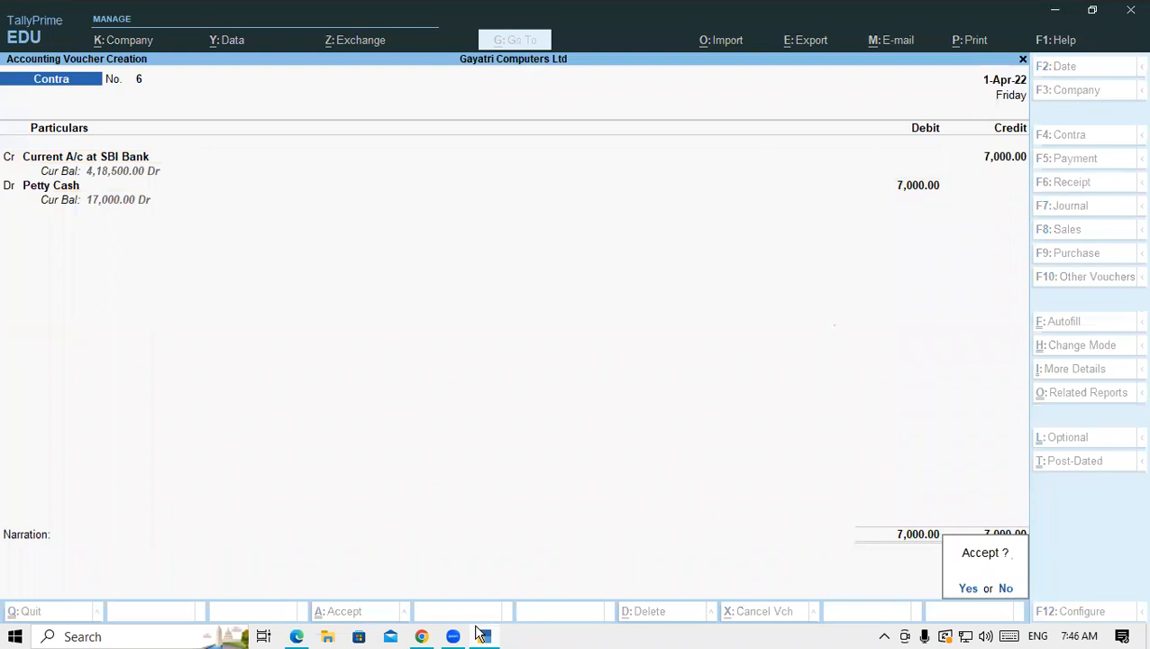
{"action": "key", "text": "y"}
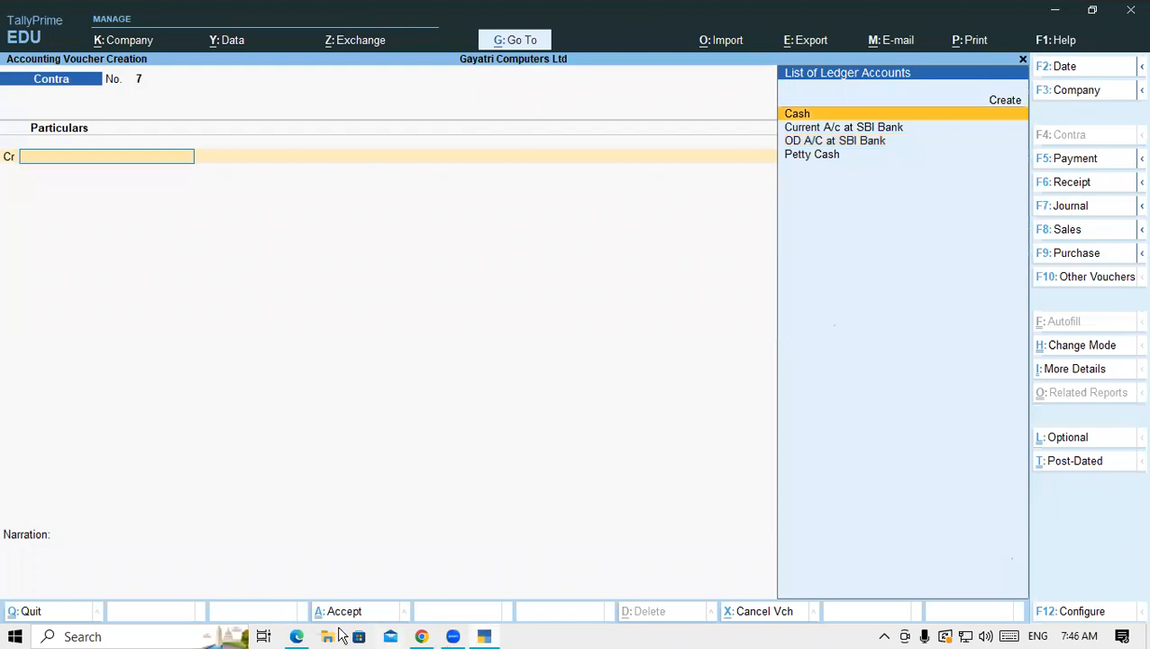
Switch to the PDF in Edge and review the example 6 contra voucher and what follows it
{"action": "left_click", "coordinate": [298, 637]}
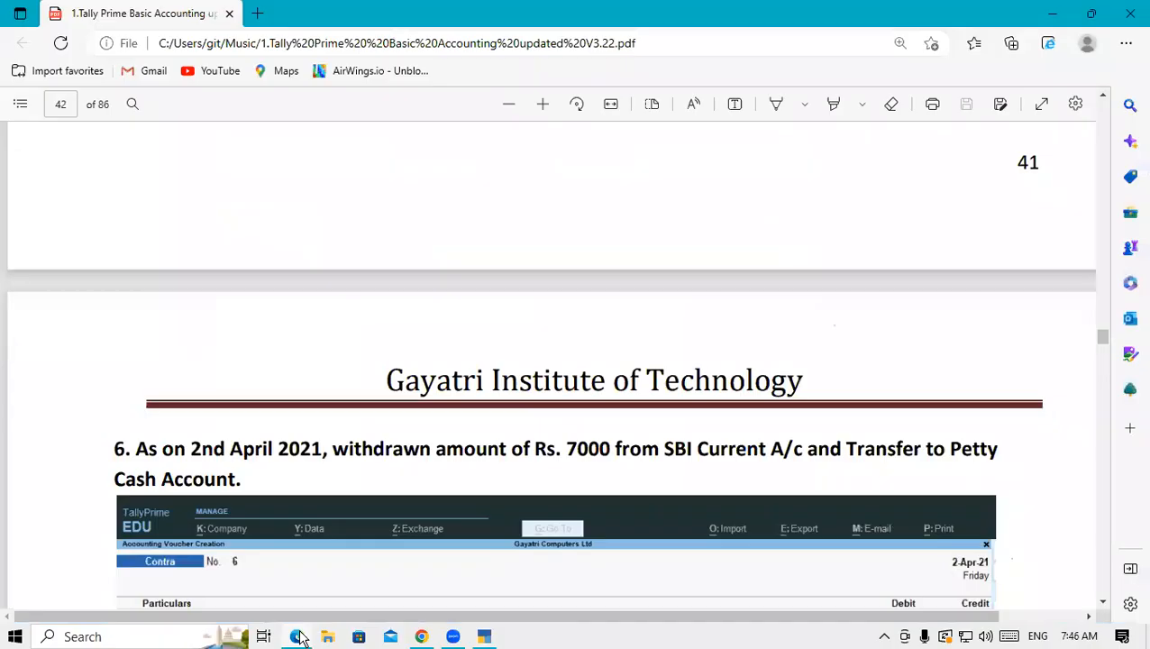
{"action": "key", "text": "Down"}
{"action": "key", "text": "Down"}
{"action": "key", "text": "Down"}
{"action": "key", "text": "Down"}
{"action": "key", "text": "Down"}
{"action": "key", "text": "Down"}
{"action": "key", "text": "Up"}
{"action": "key", "text": "Up"}
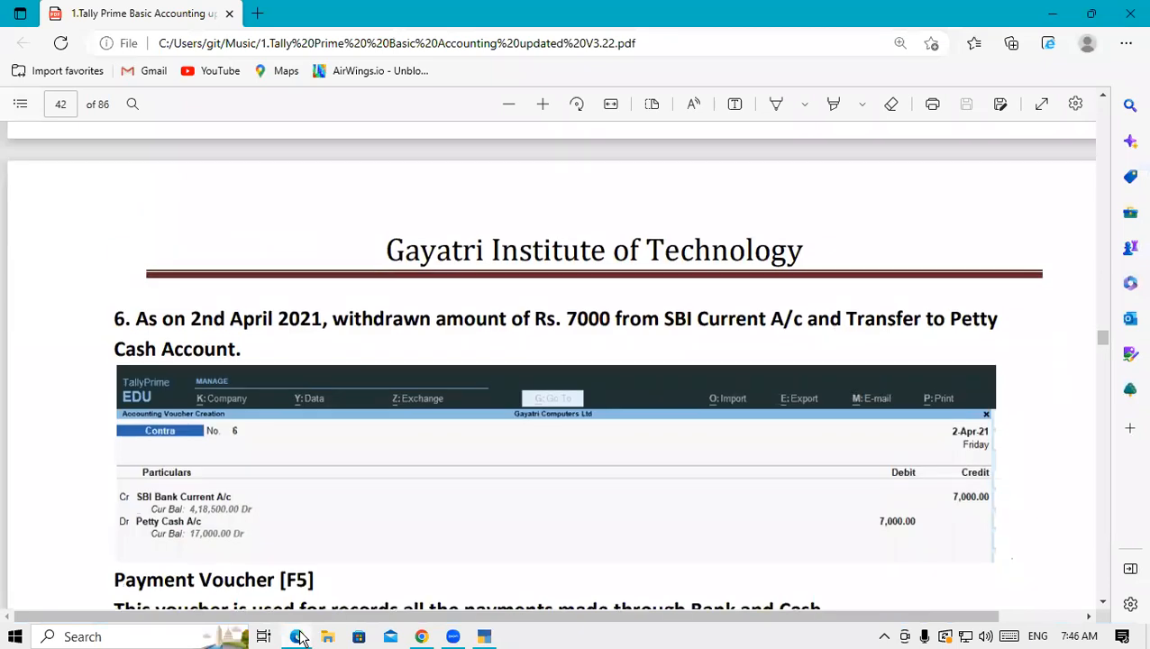
{"action": "key", "text": "Up"}
{"action": "key", "text": "Up"}
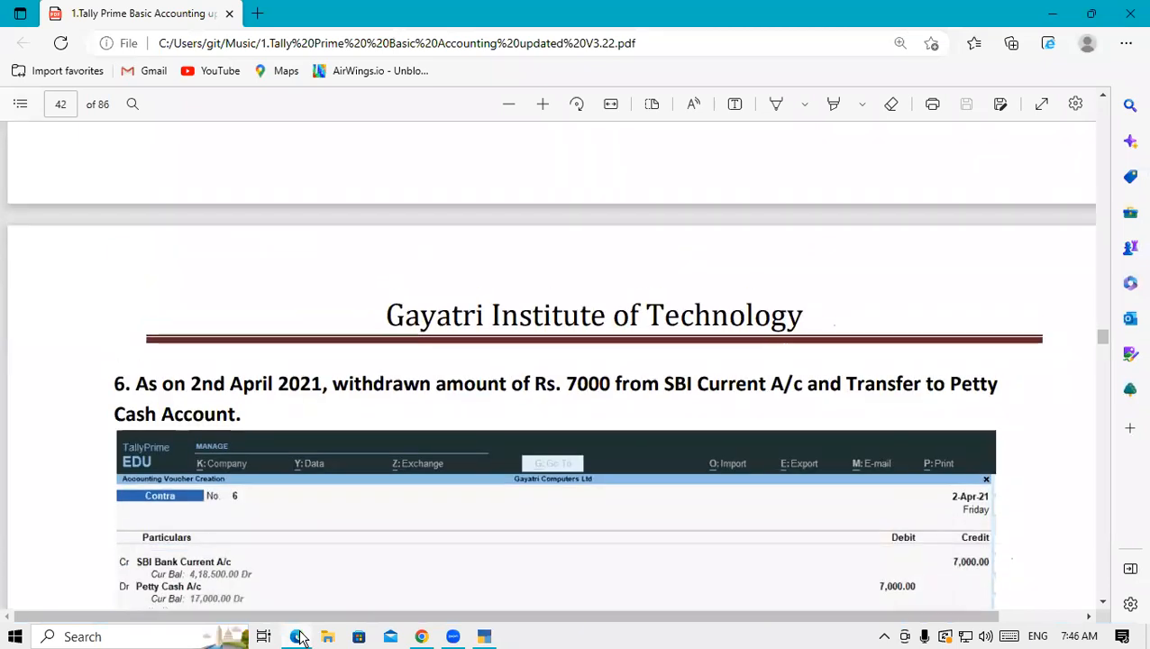